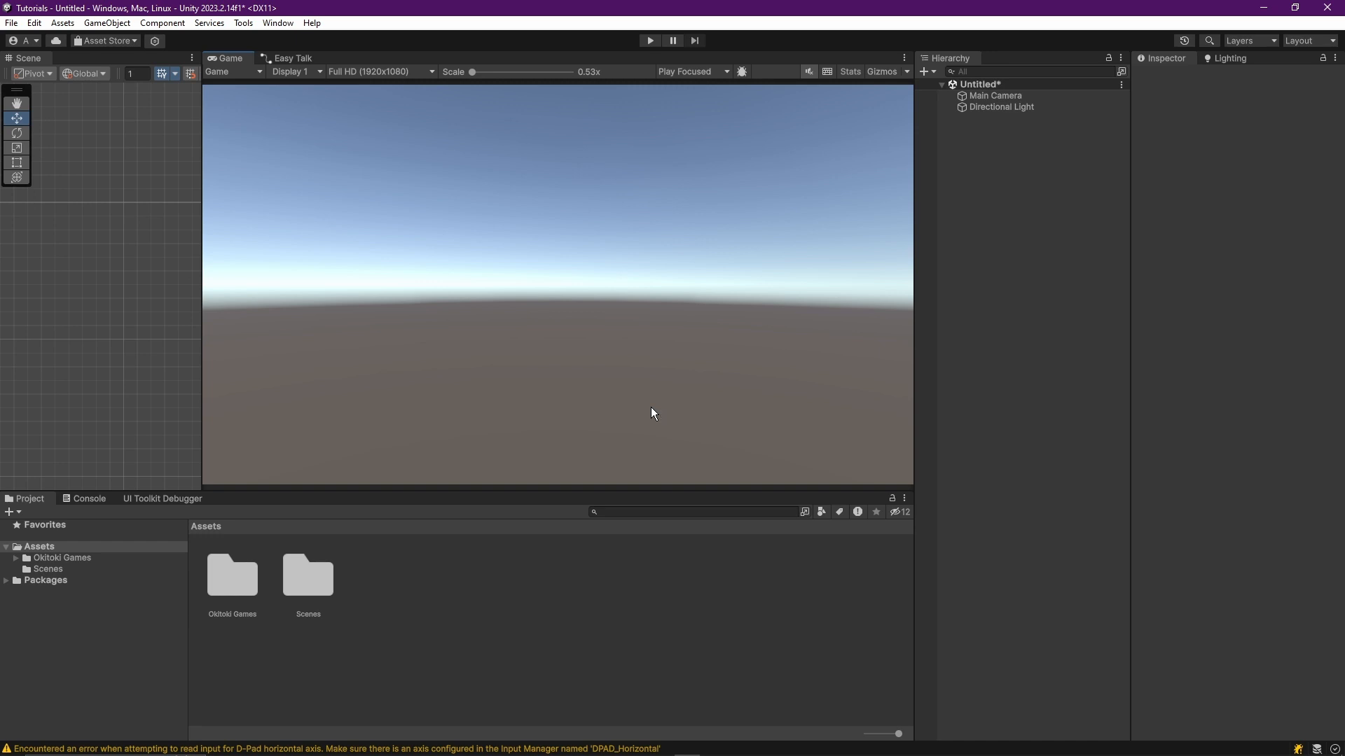
Open the Screenspace folder under Okitoki Games, EasyTalk, Prefabs, Dialogue Displays in the project assets.
click(15, 558)
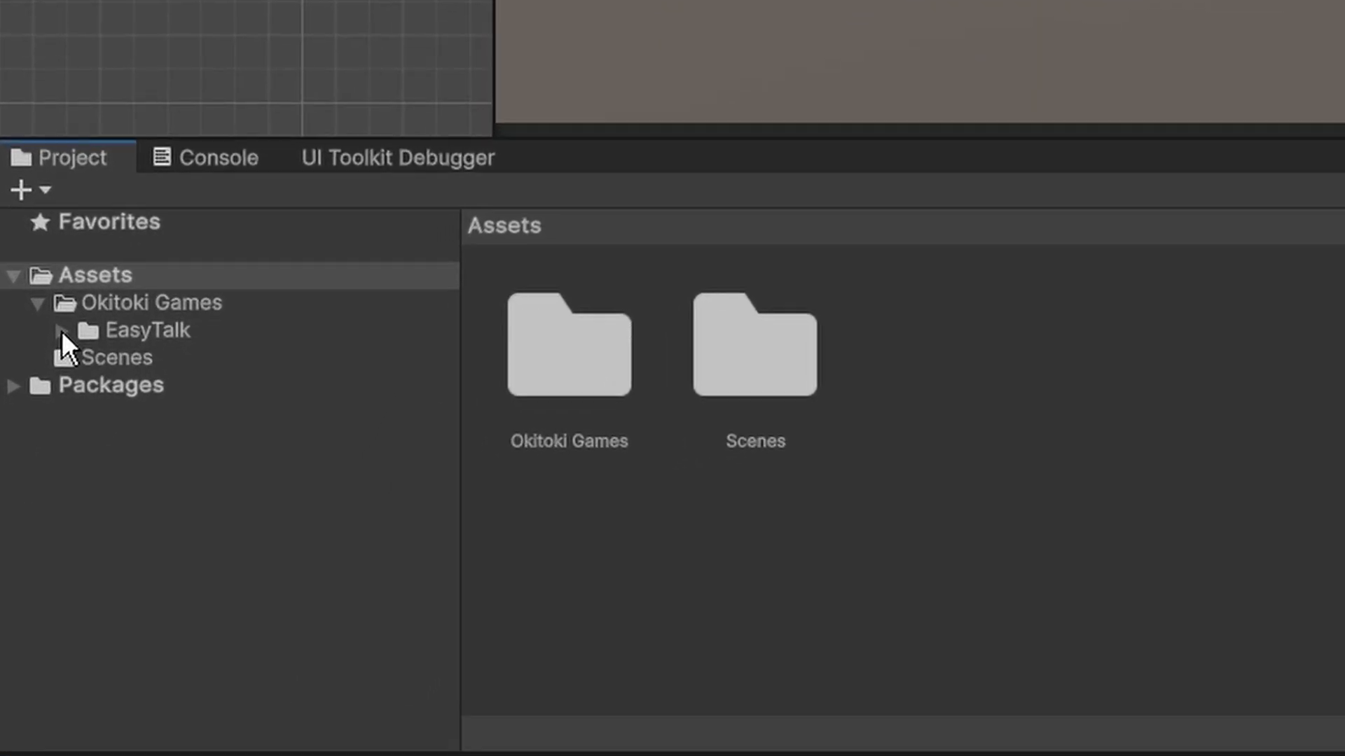
click(61, 330)
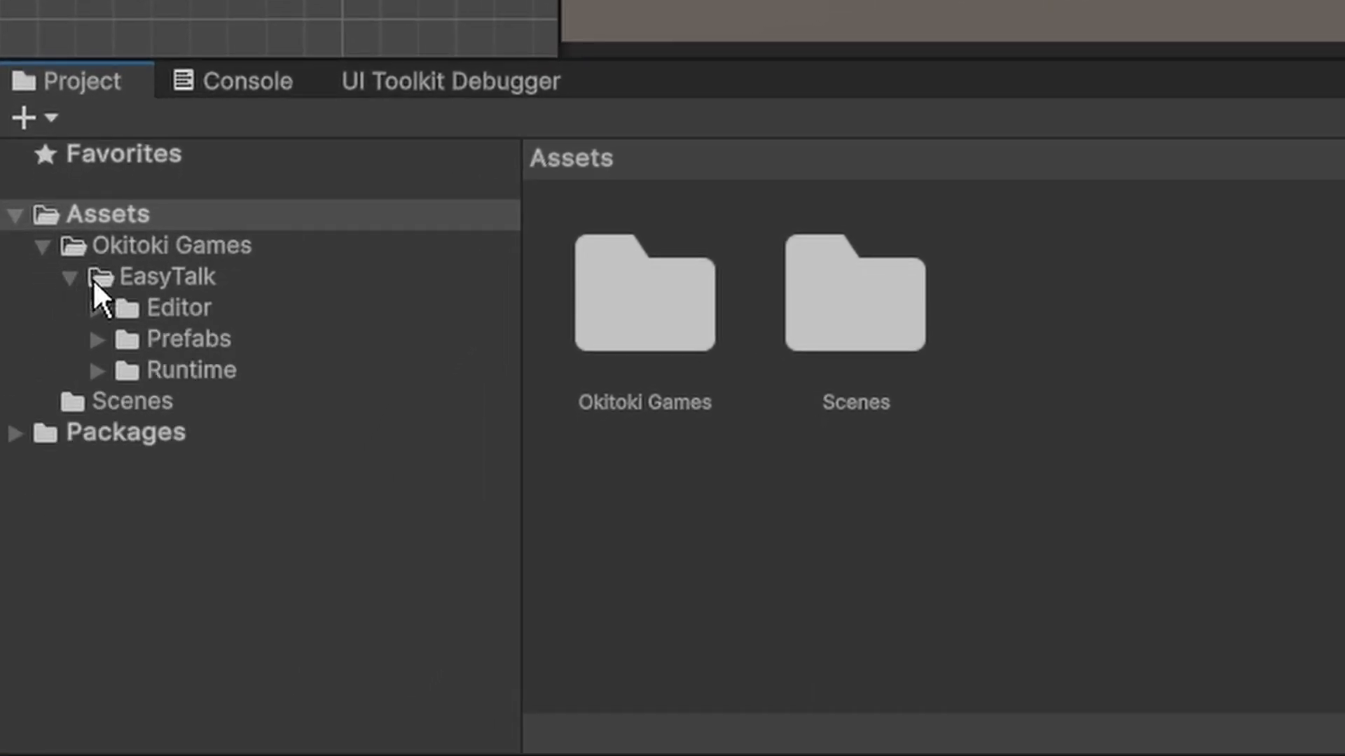
click(98, 339)
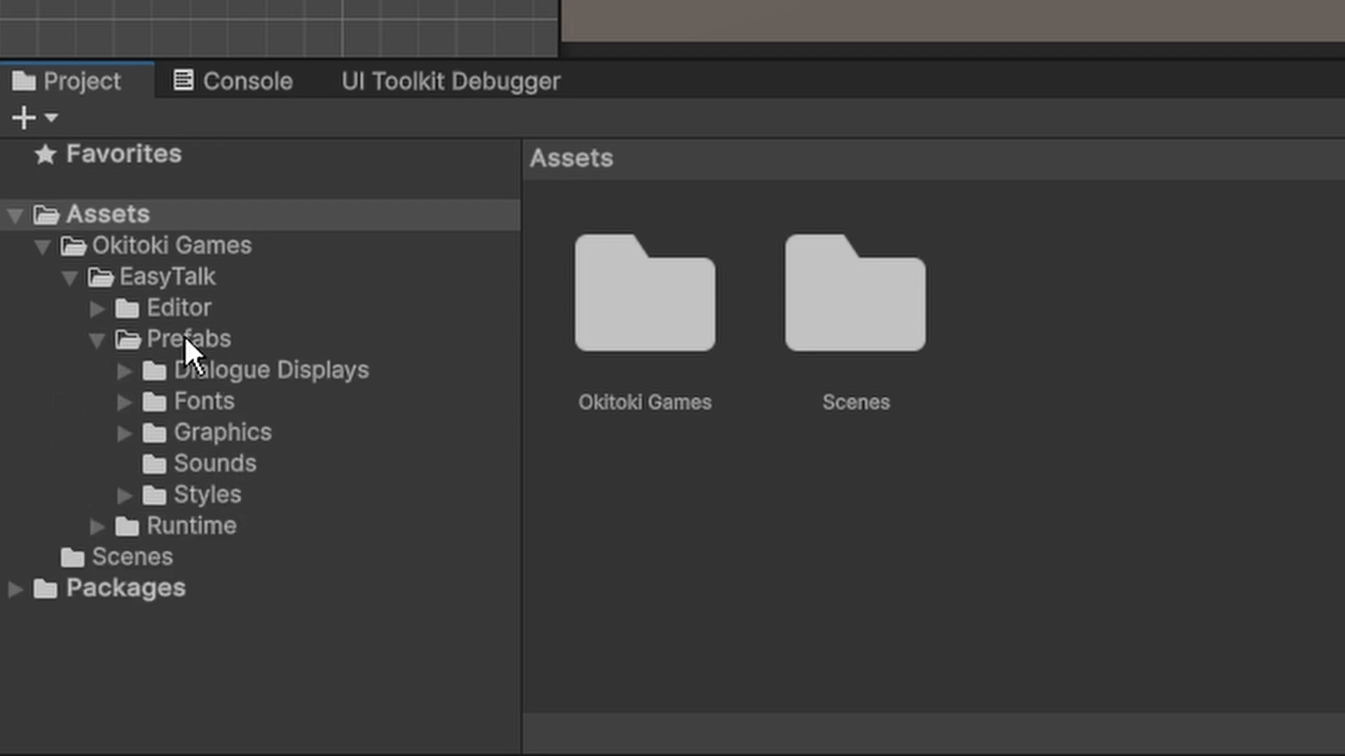
click(125, 371)
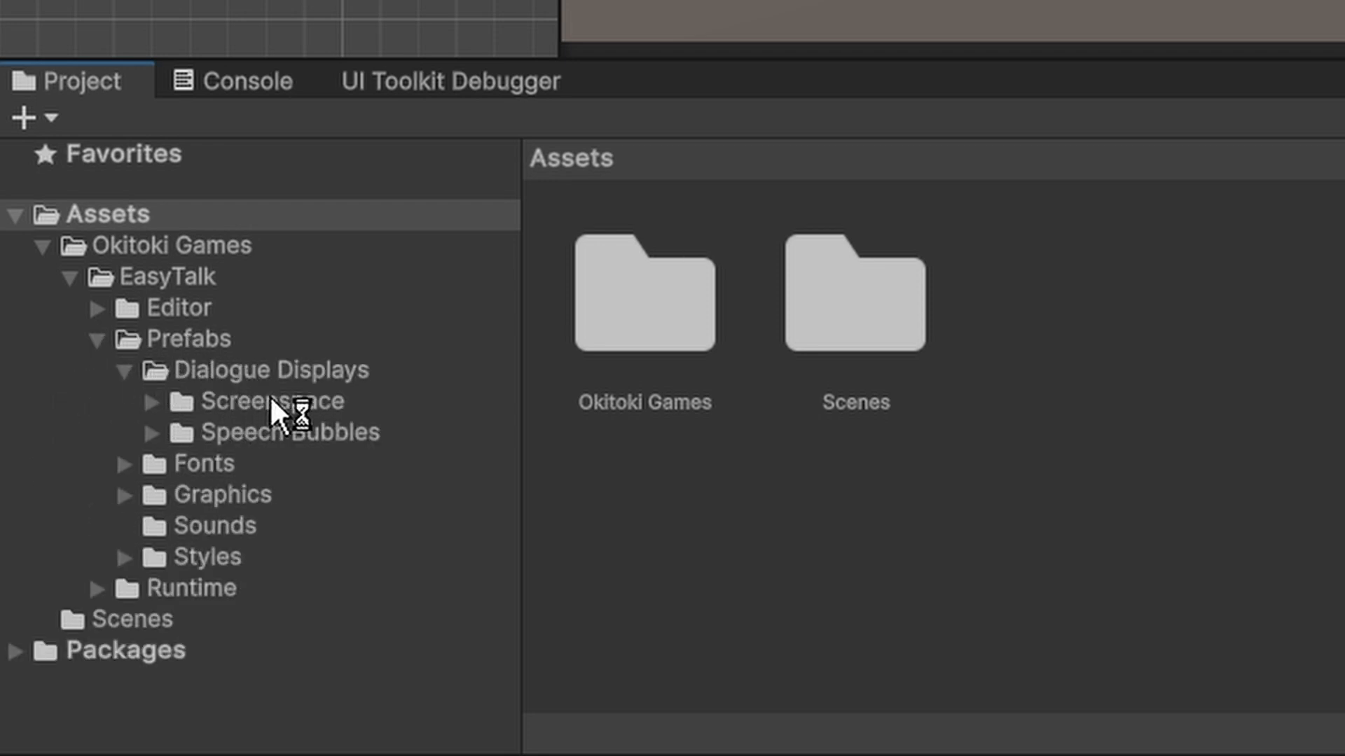
click(307, 401)
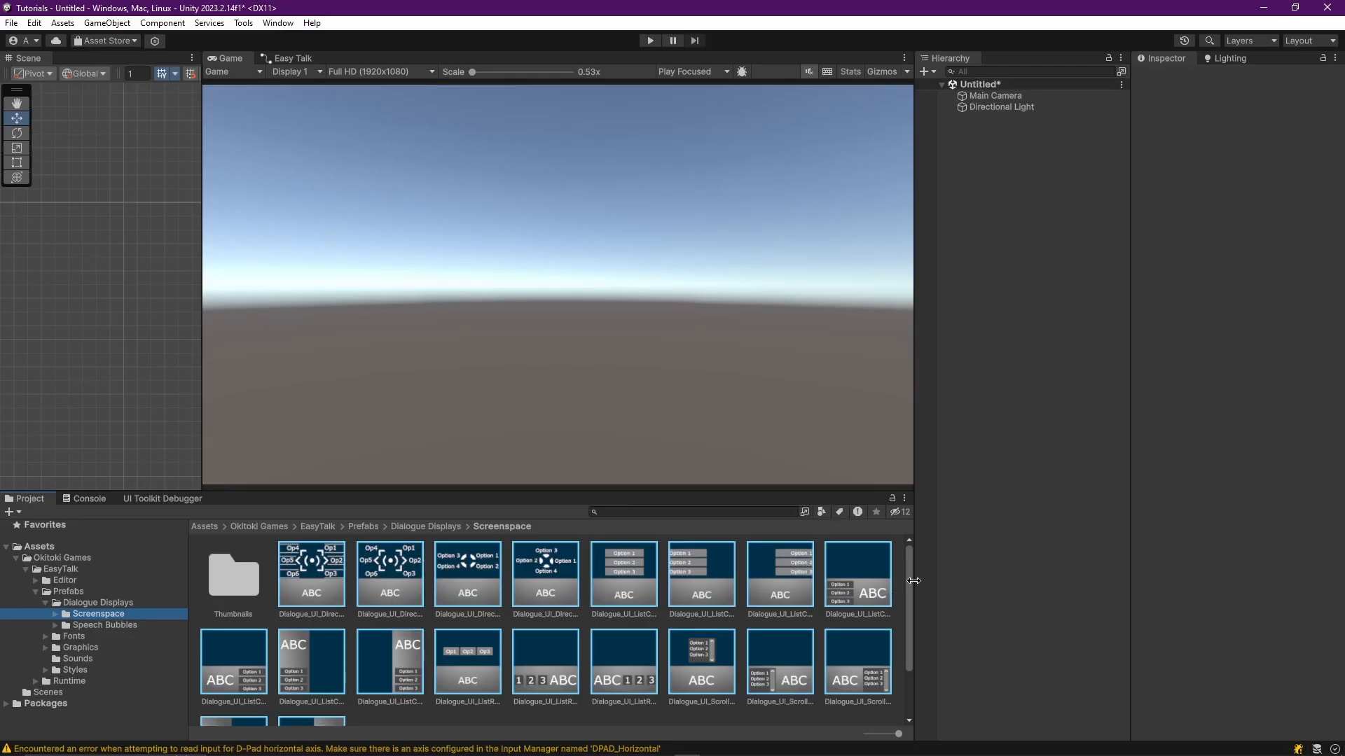
Add the four-segment directional circle dialogue display prefab from the Screenspace folder to the scene hierarchy.
mouse_move(909, 585)
mouse_down()
mouse_move(912, 615)
mouse_move(910, 576)
mouse_up()
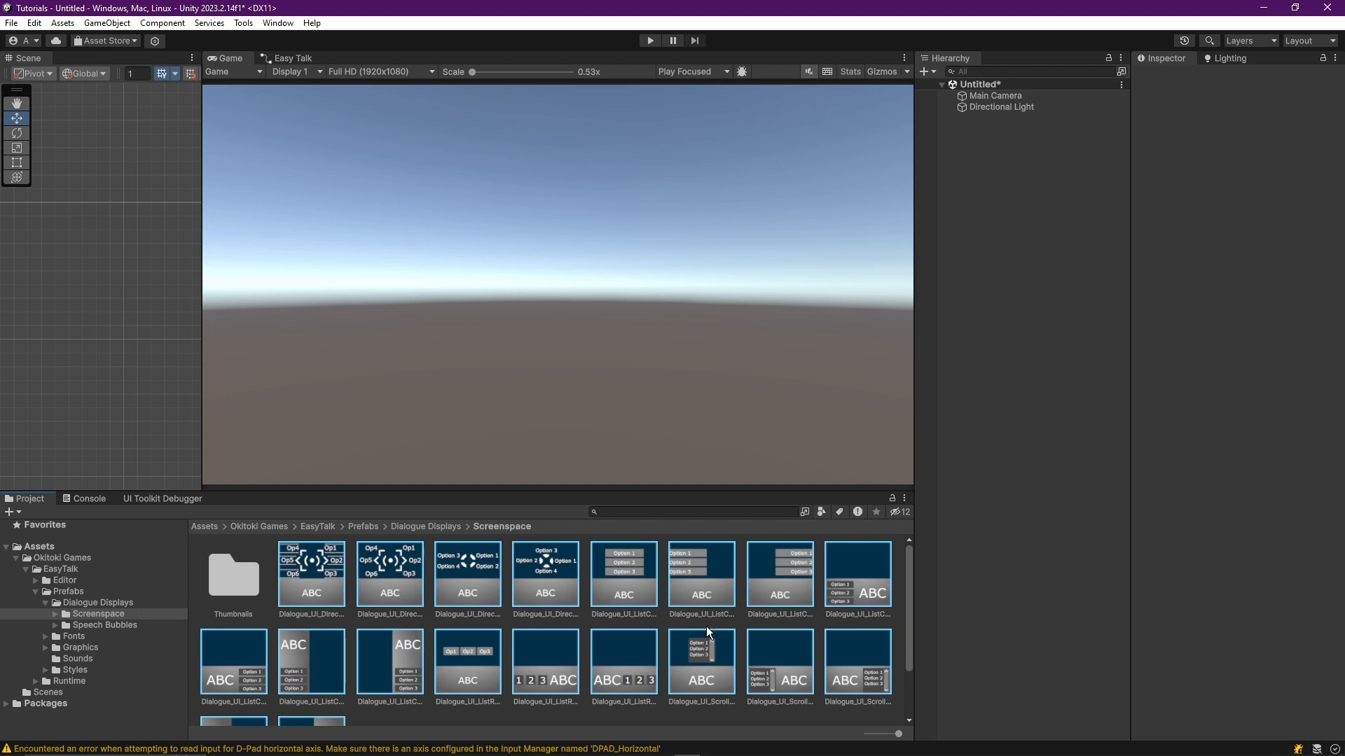
drag(548, 582, 947, 255)
drag(1007, 221, 1006, 220)
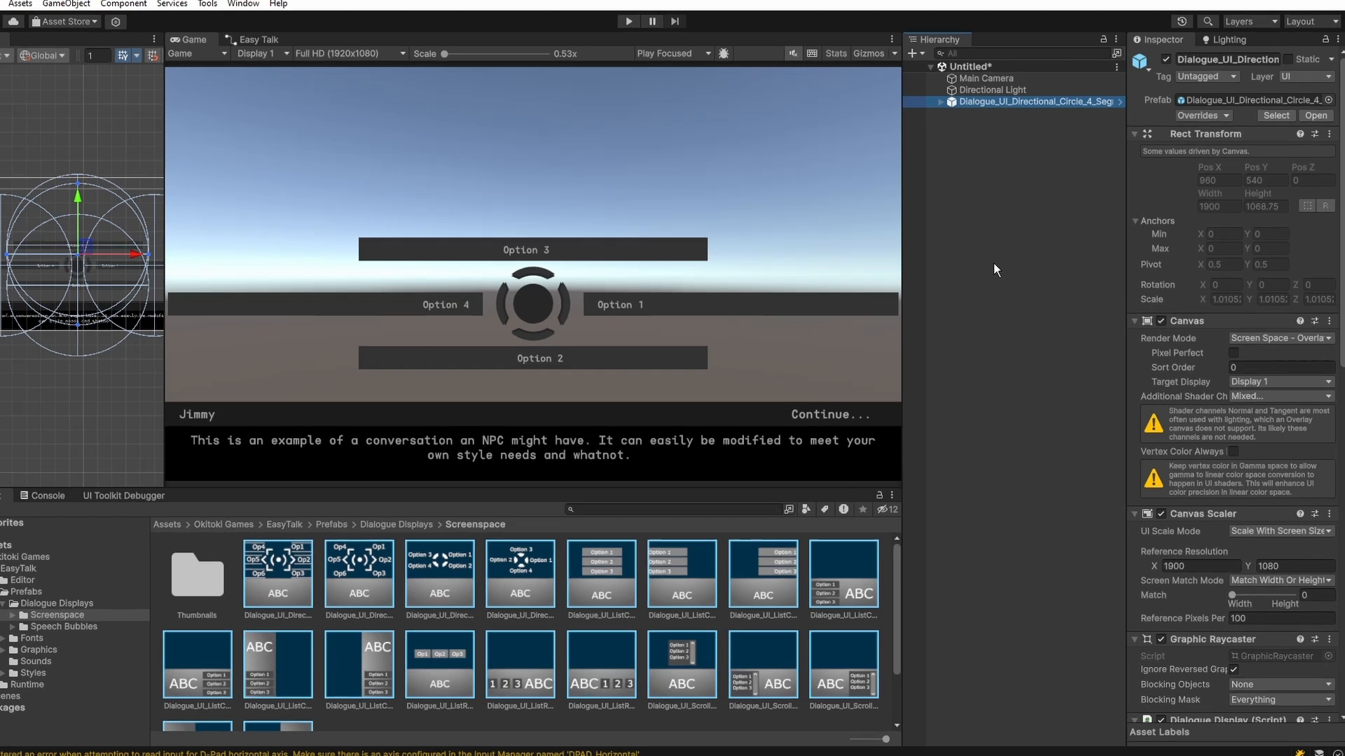
Create an empty game object at the scene's root level and name it DialogueController.
right_click(995, 284)
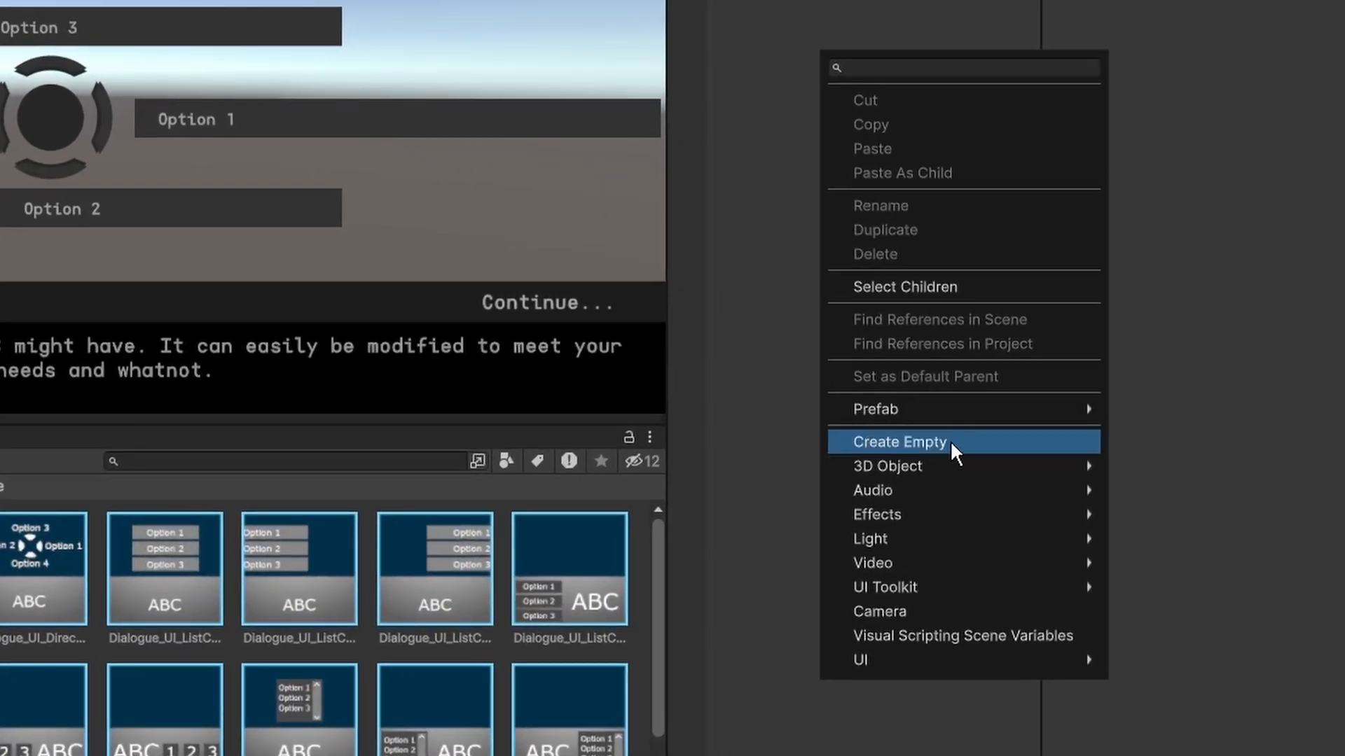
click(949, 440)
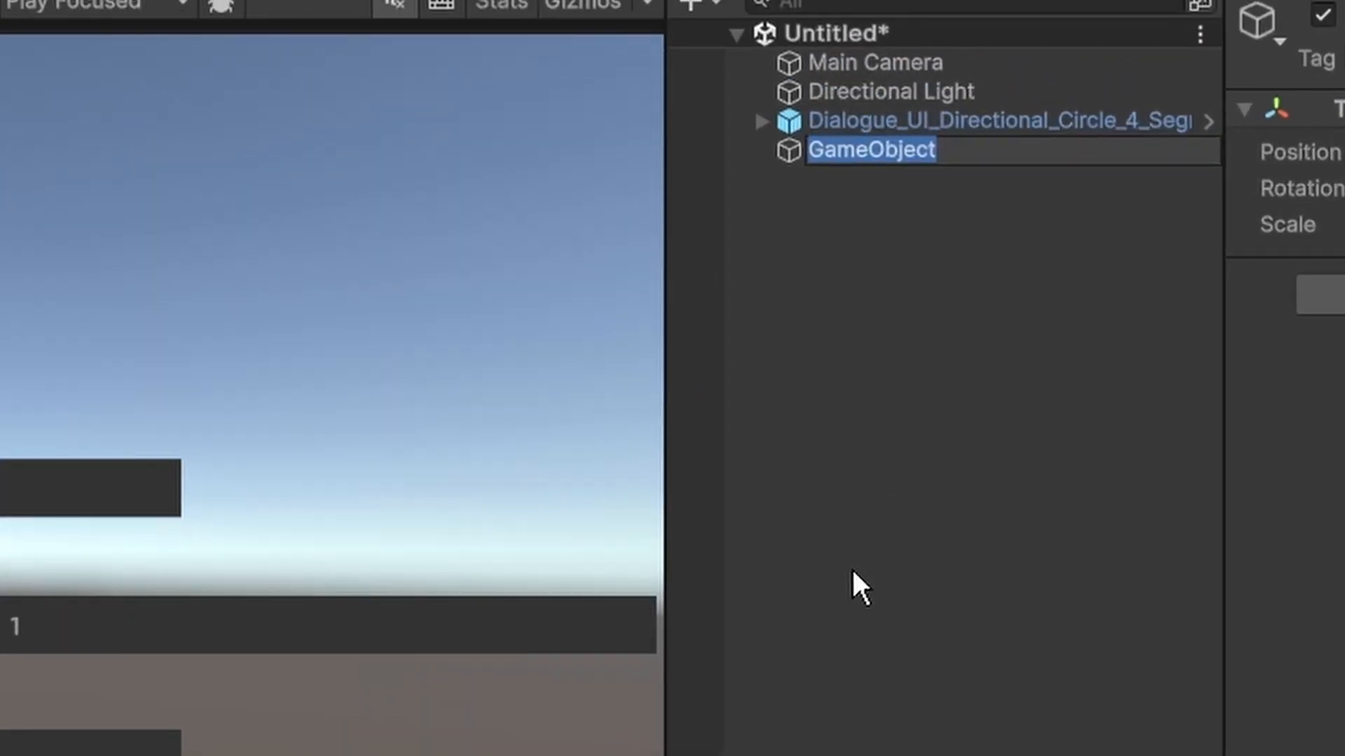
text(DialogueCon)
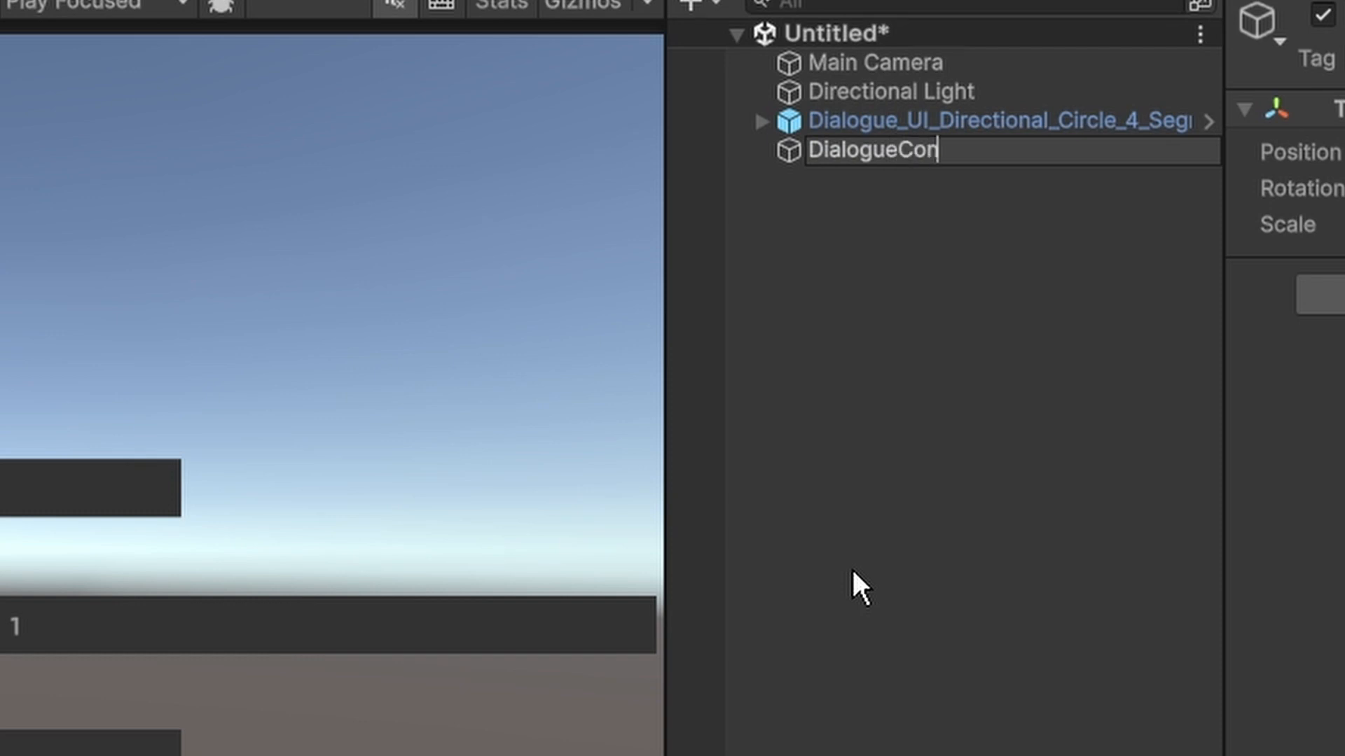
text(troller)
key(Return)
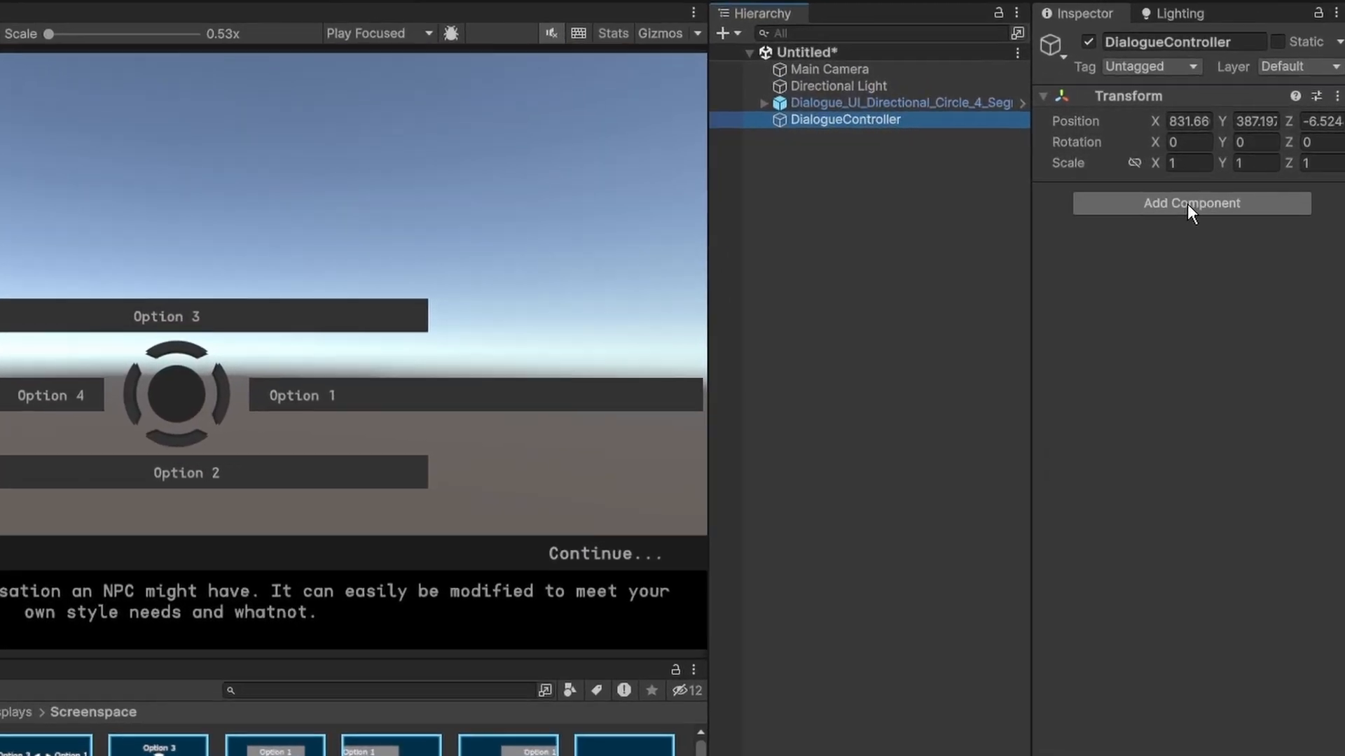
Add the EasyTalk Dialogue Controller component to the DialogueController object.
click(1234, 185)
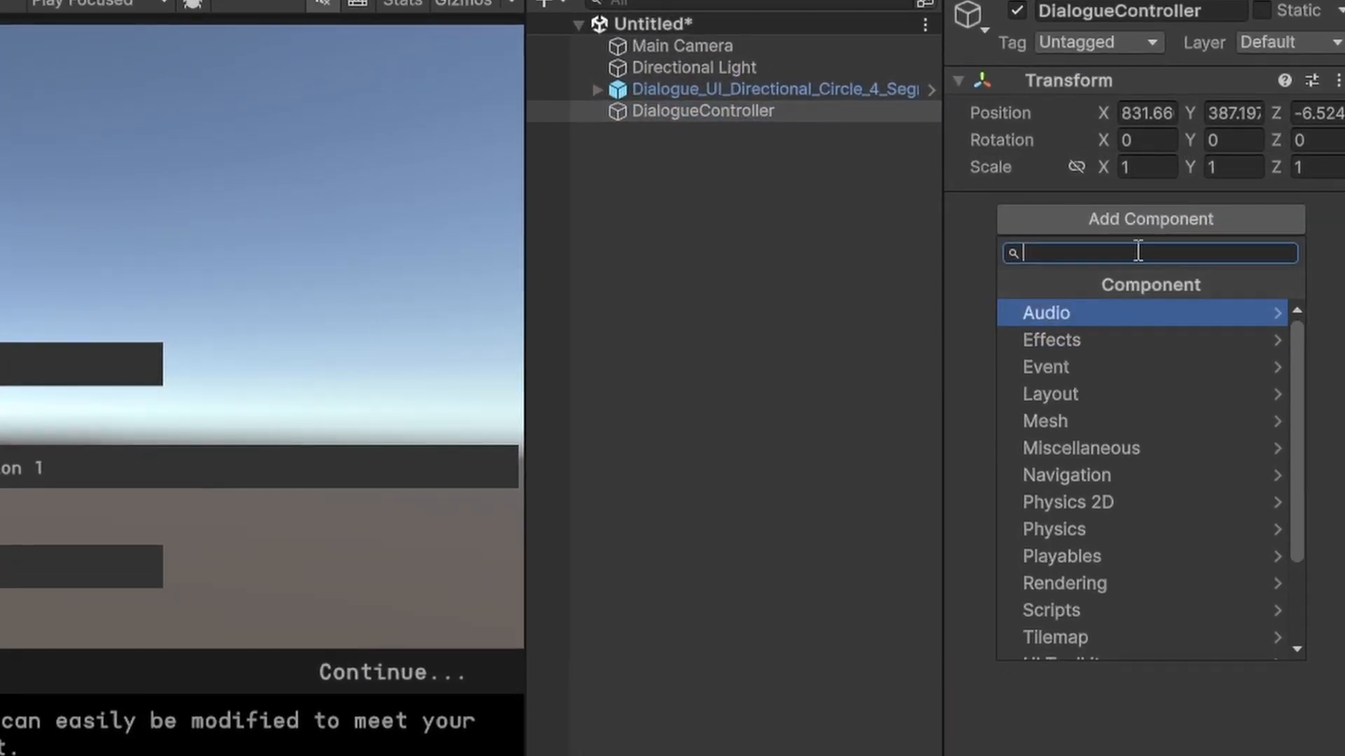
text(Dialogue)
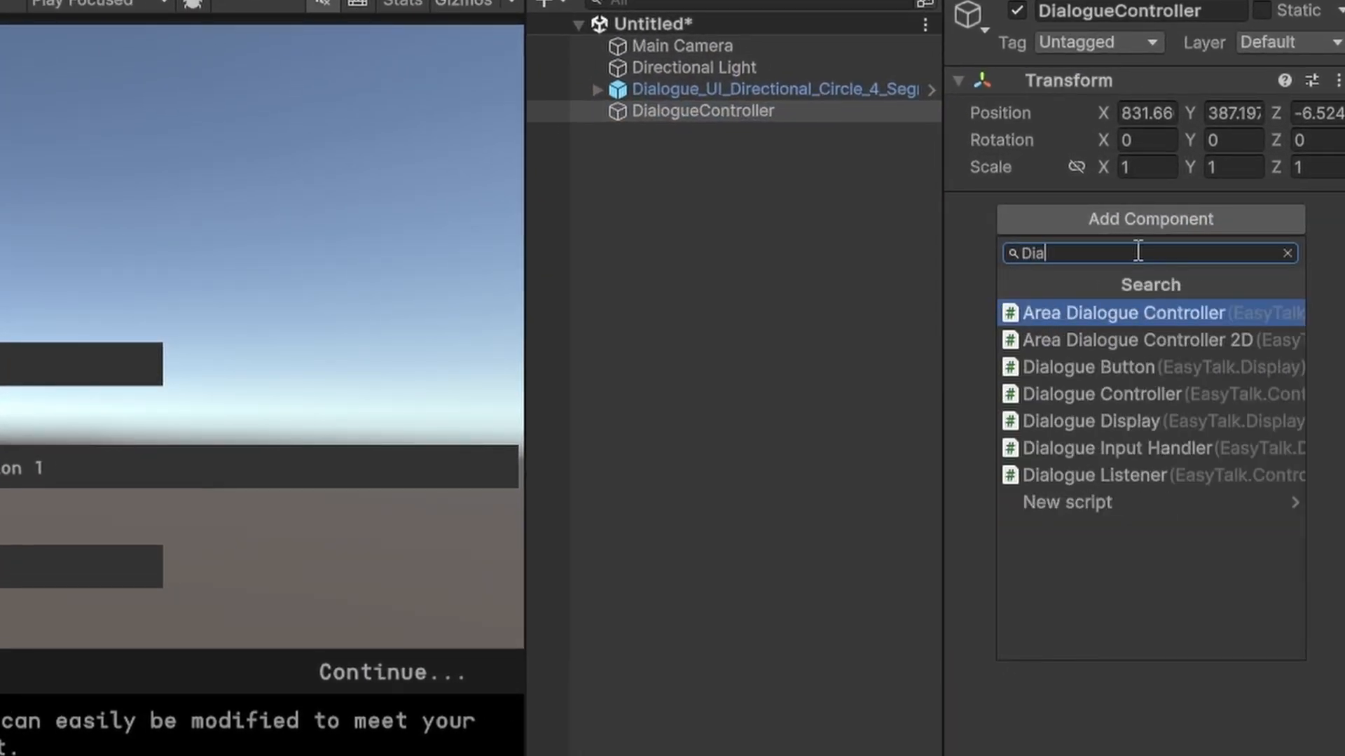
click(1143, 394)
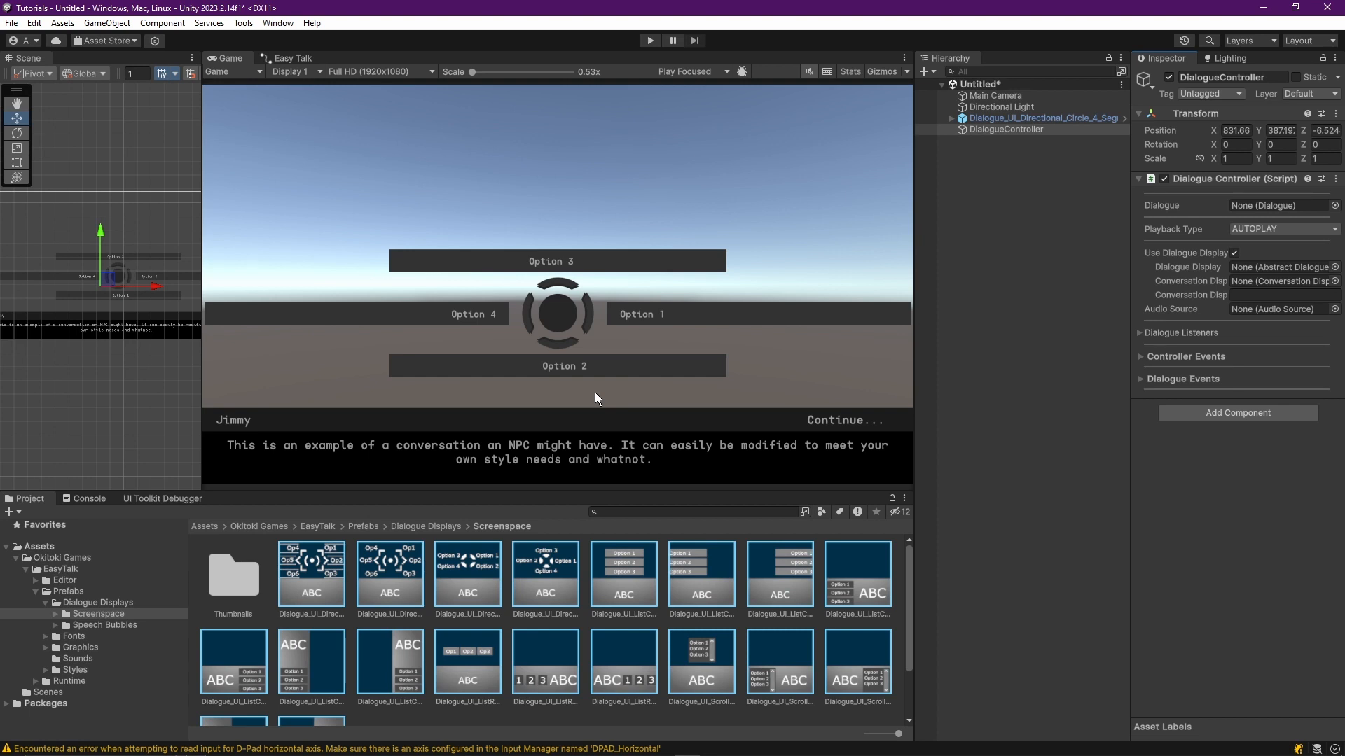
Create a new EasyTalk Dialogue asset in the main Assets folder and name it HelloWorld.
click(48, 547)
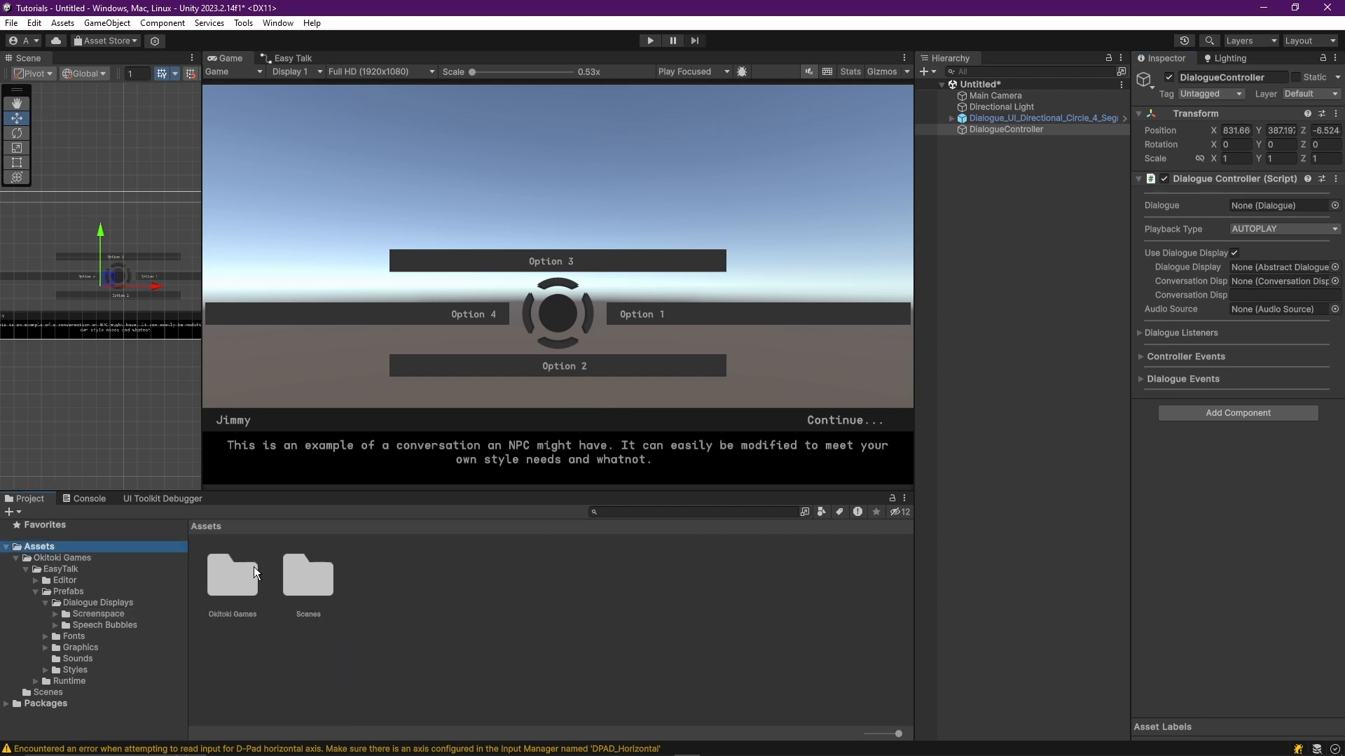
right_click(426, 584)
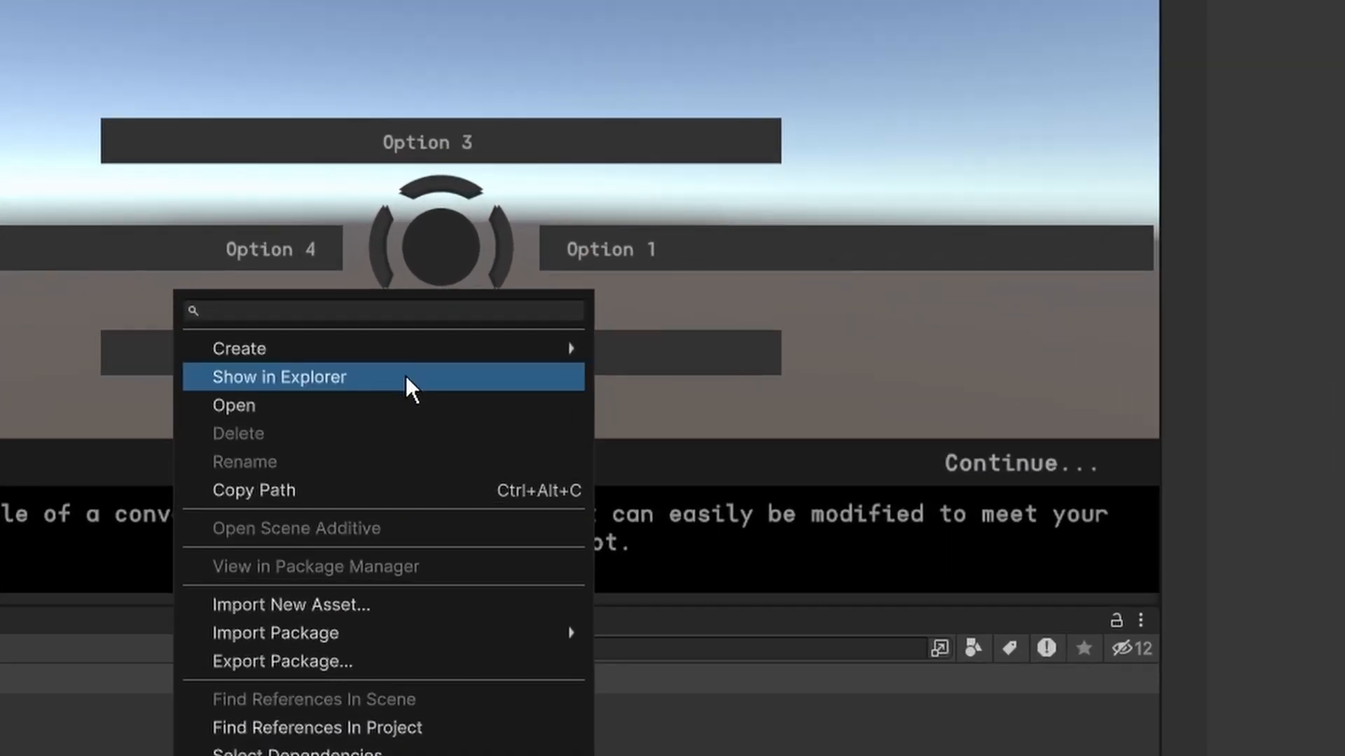
mouse_move(475, 356)
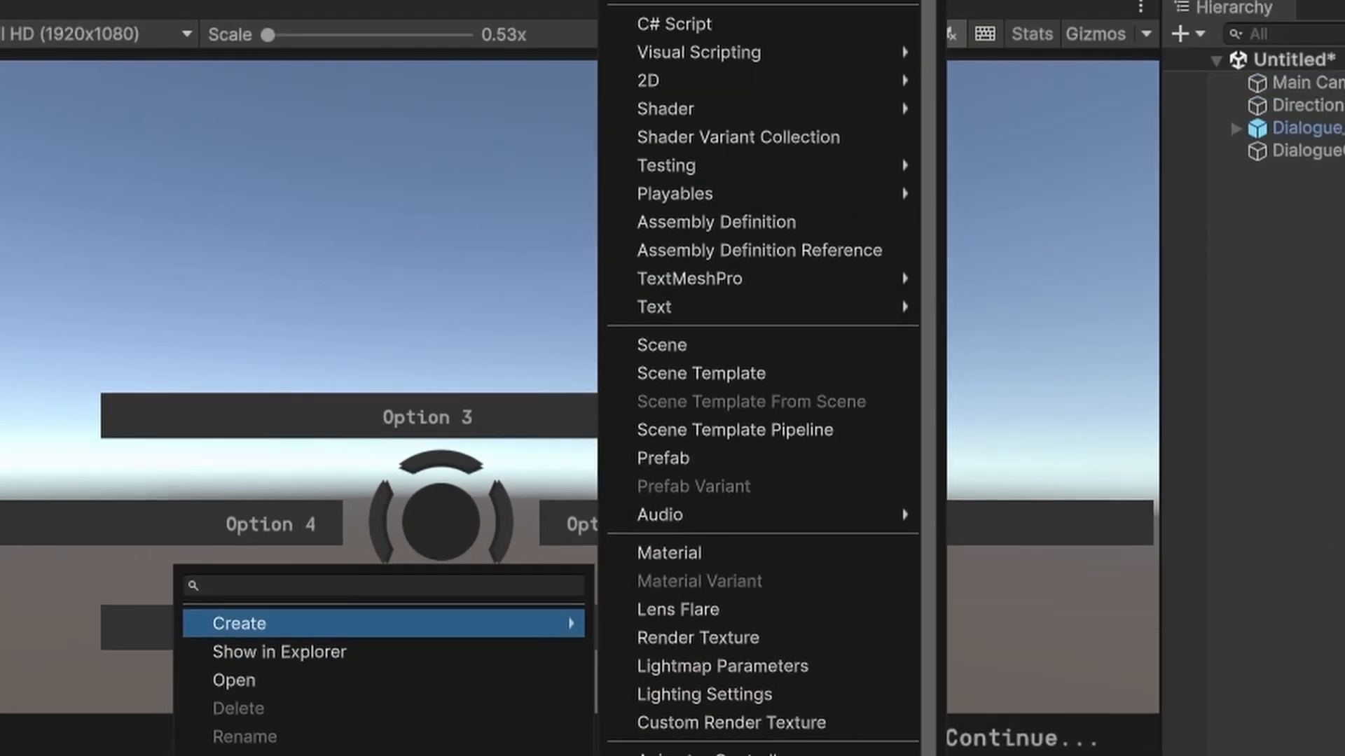
mouse_move(941, 49)
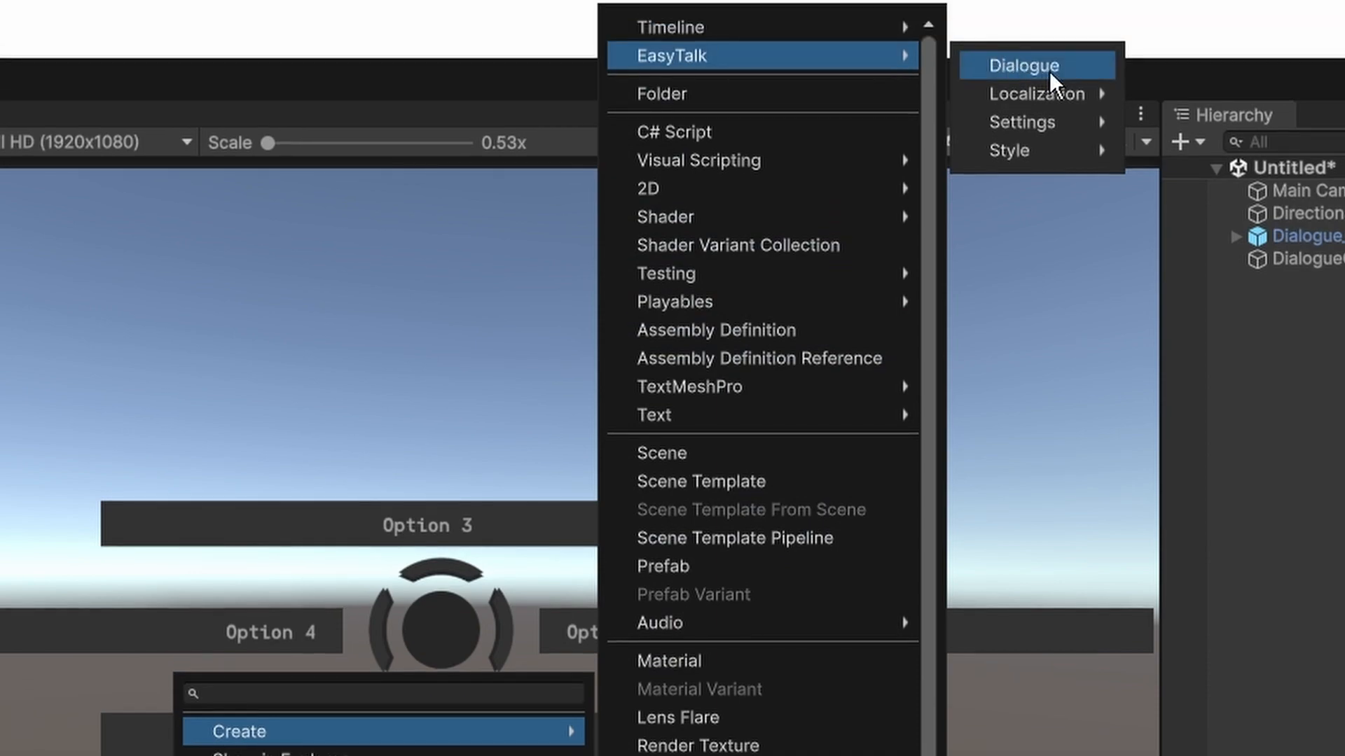
click(1049, 67)
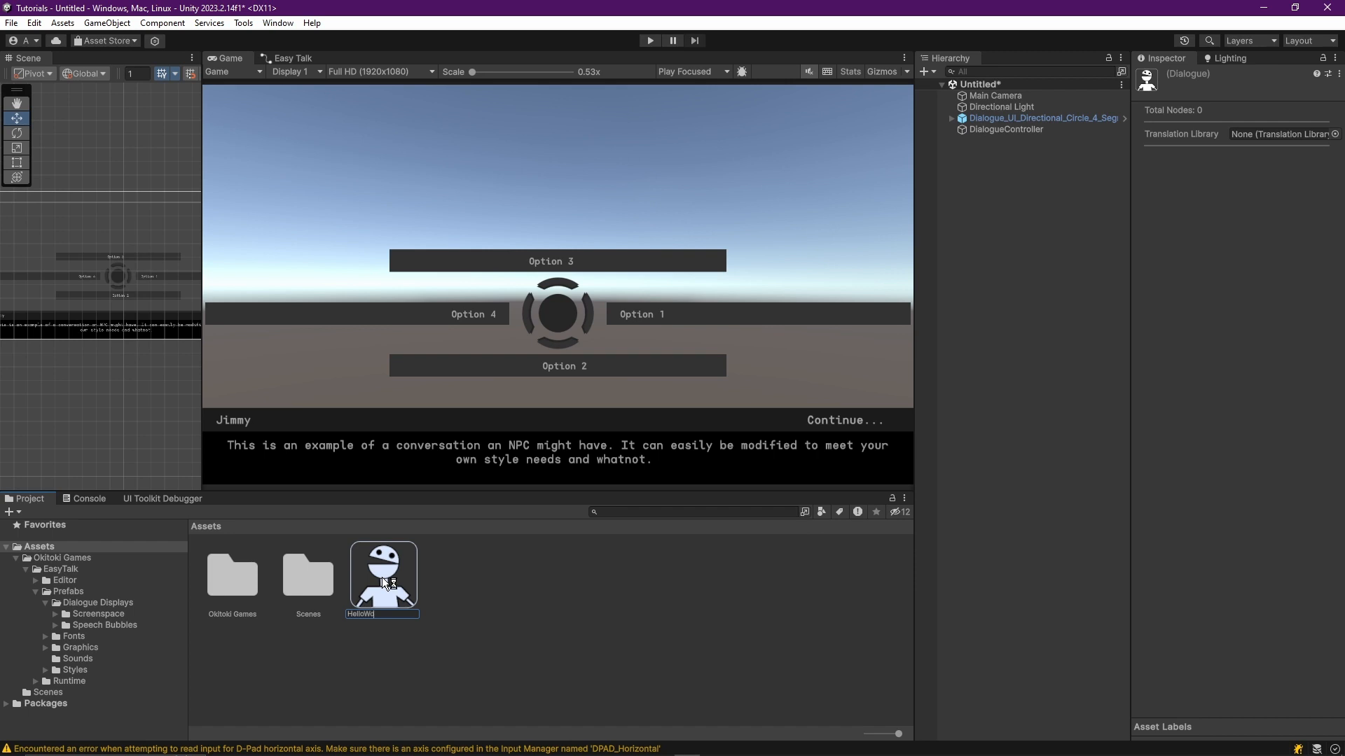
text(HelloWorld)
key(Return)
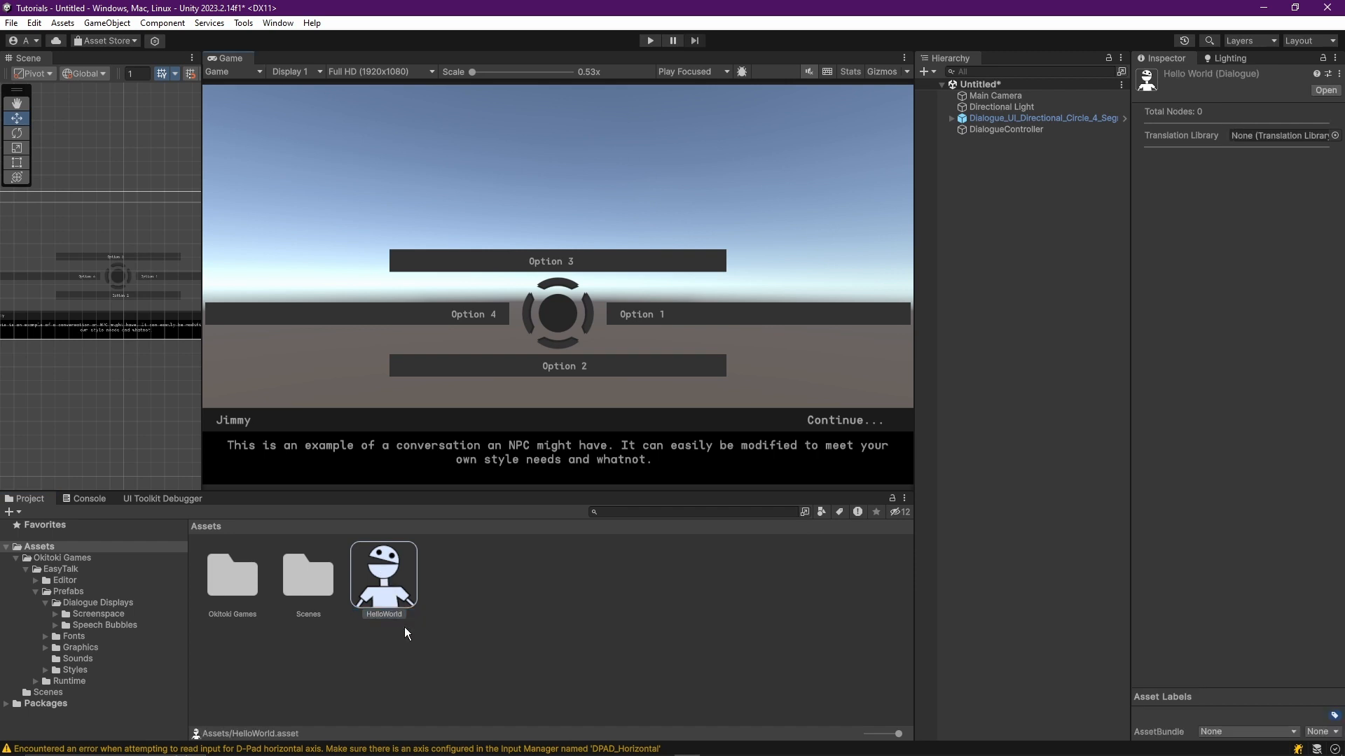
Open the HelloWorld dialogue asset in the Easy Talk node editor and reposition the editor window.
double_click(383, 581)
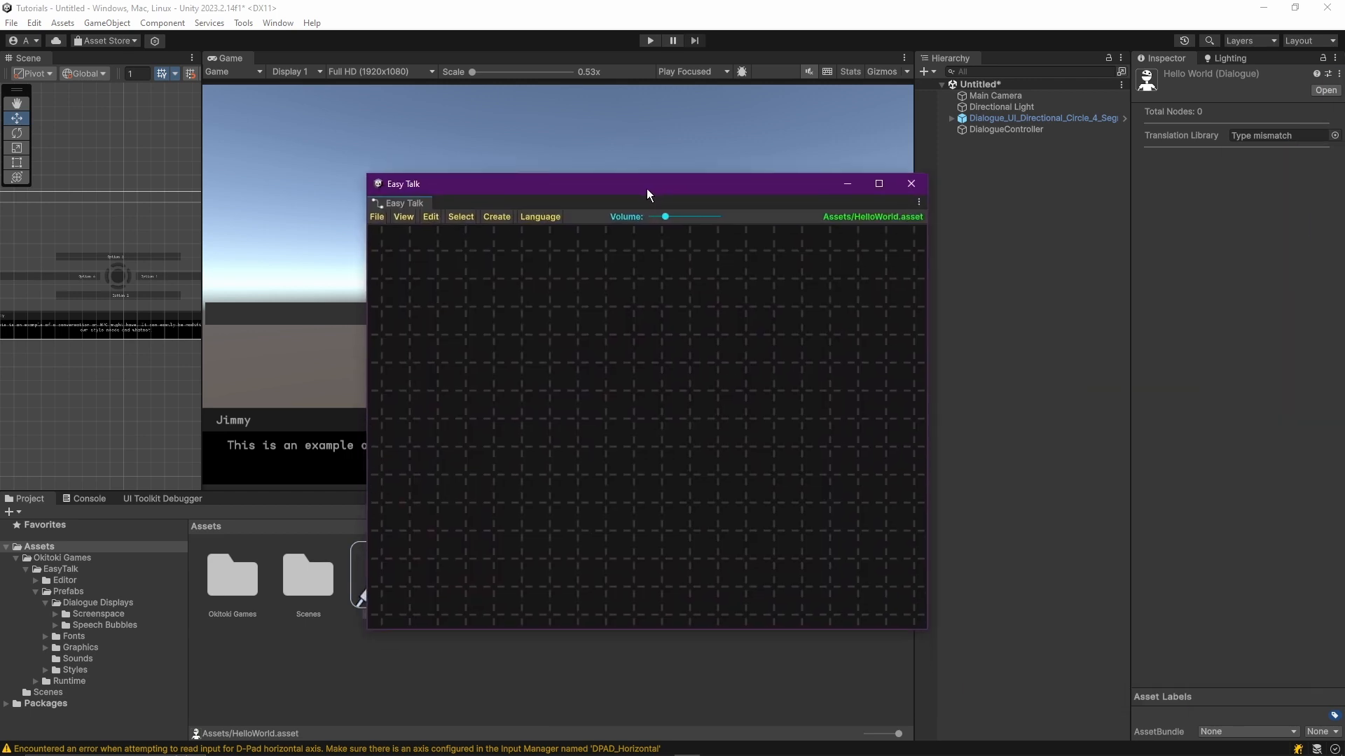
drag(646, 188, 639, 160)
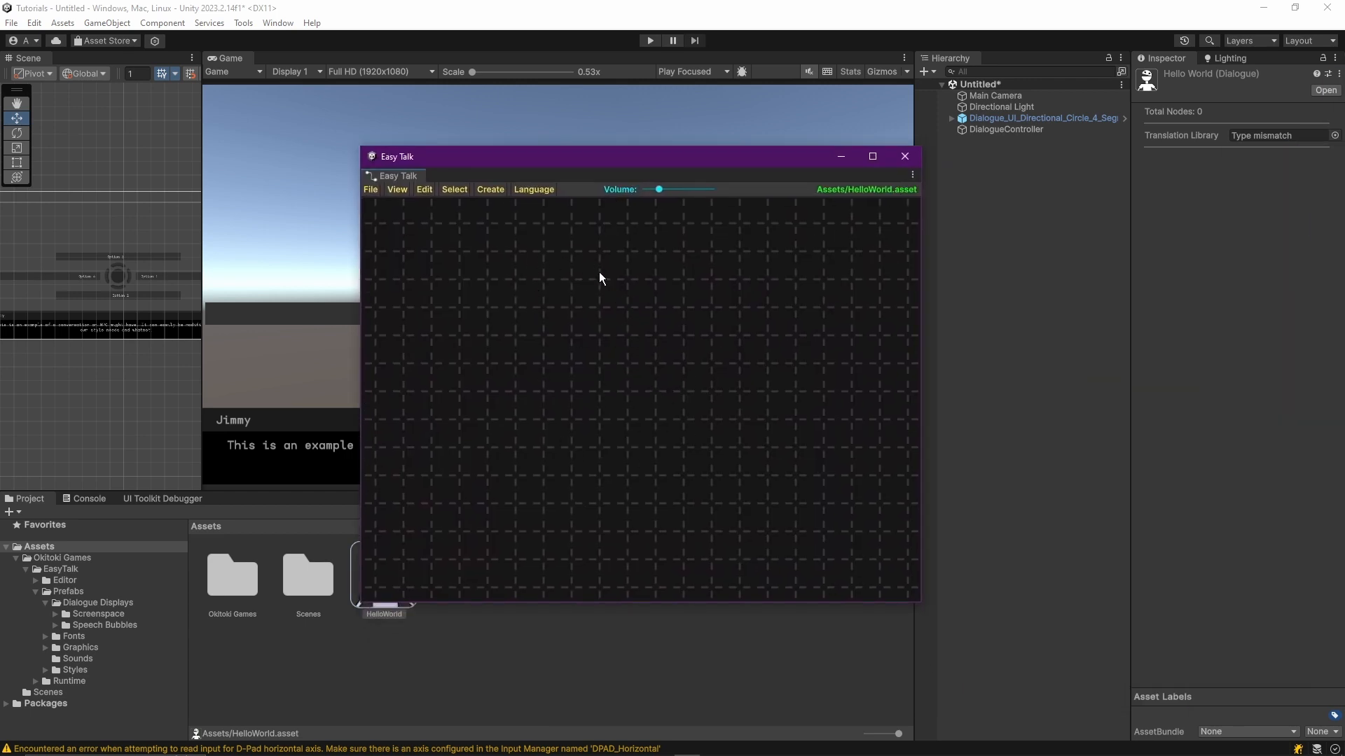
drag(582, 160, 553, 142)
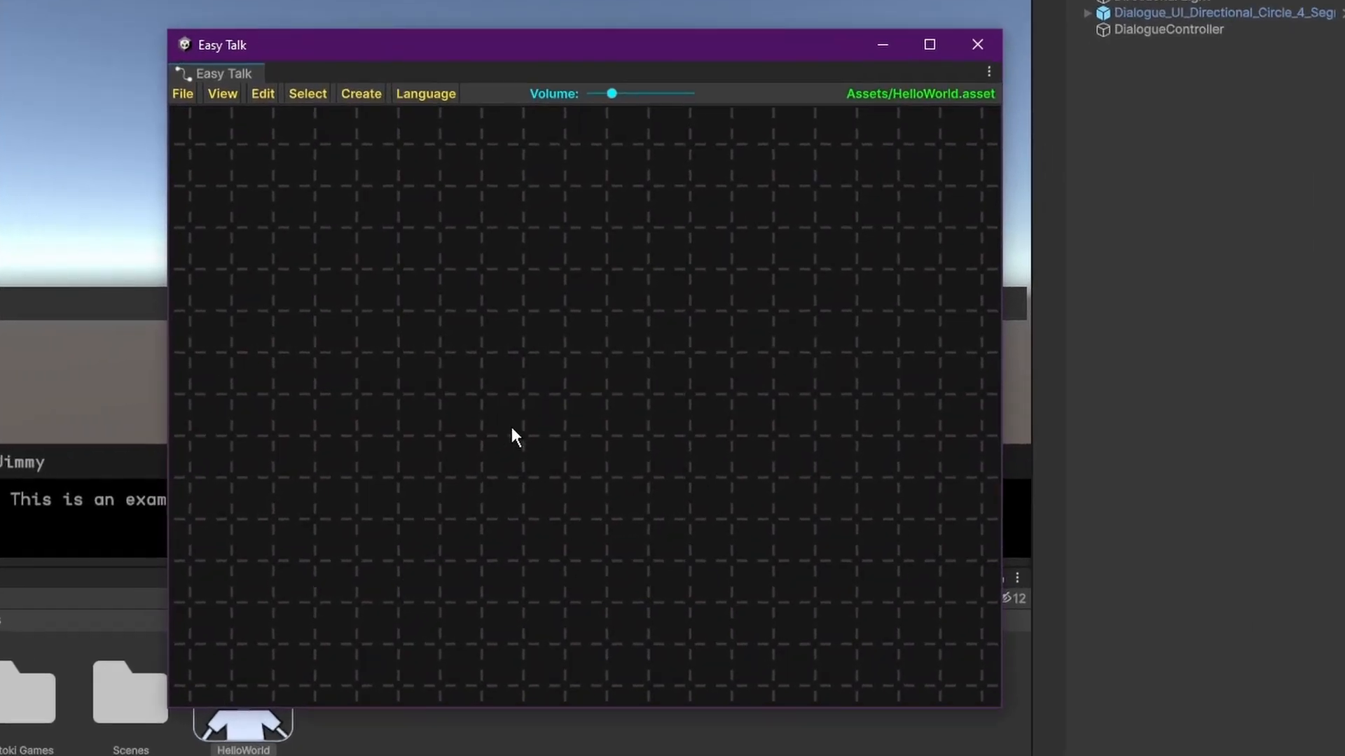
Add an Entry node to the HelloWorld dialogue graph and place it in the upper-left area of the canvas.
right_click(564, 397)
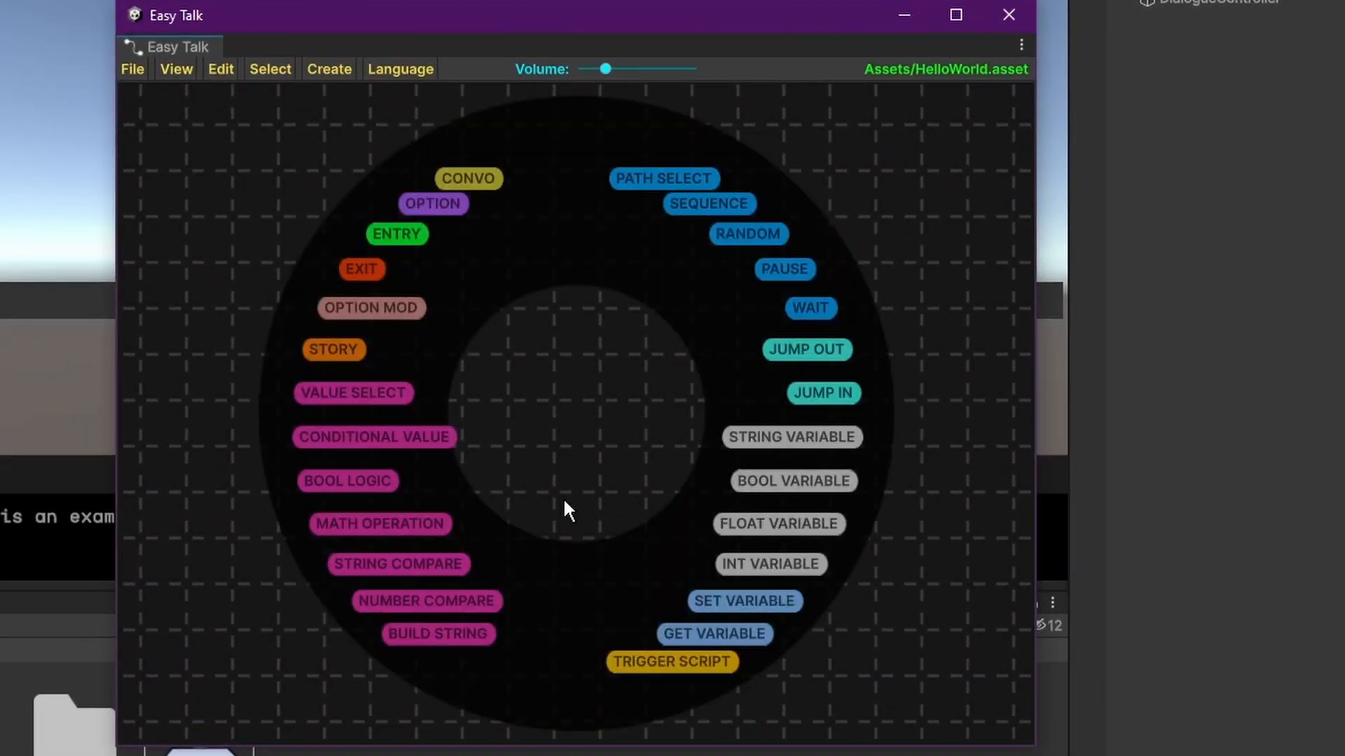
click(397, 234)
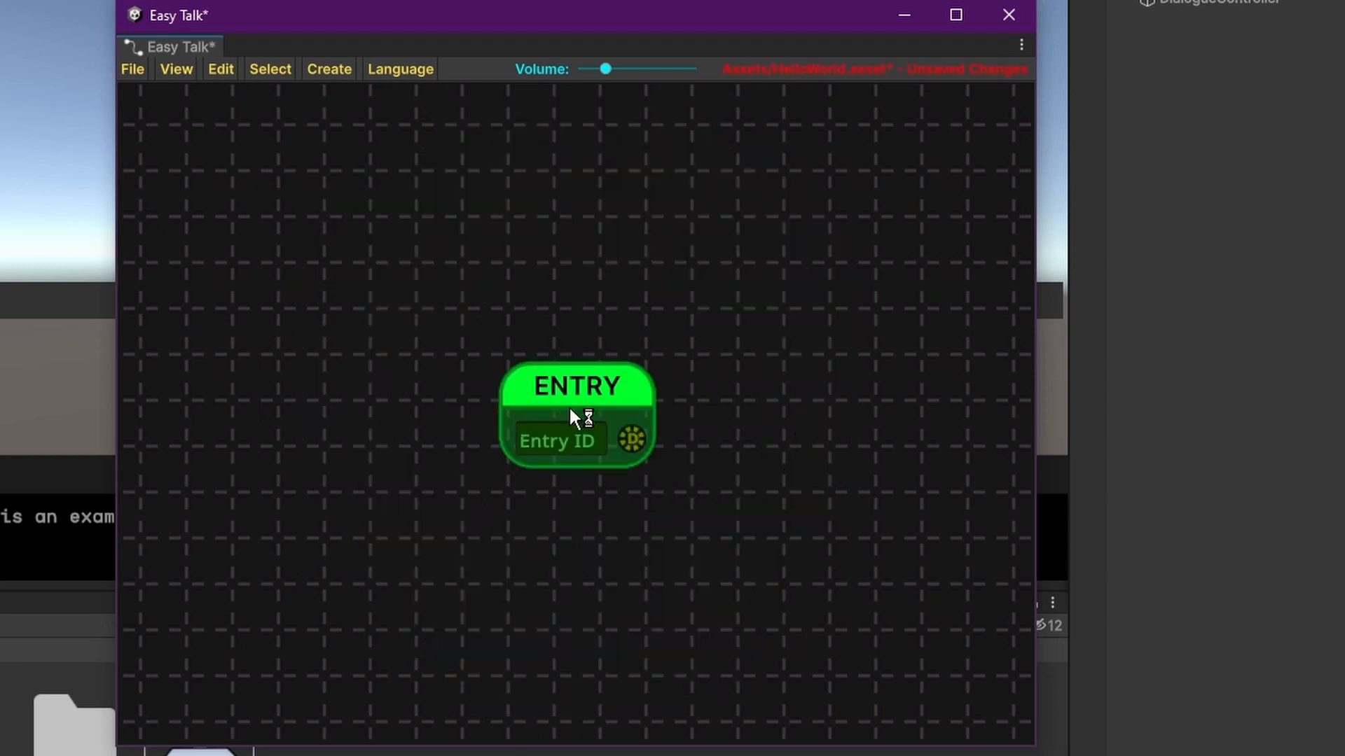
drag(581, 387, 230, 137)
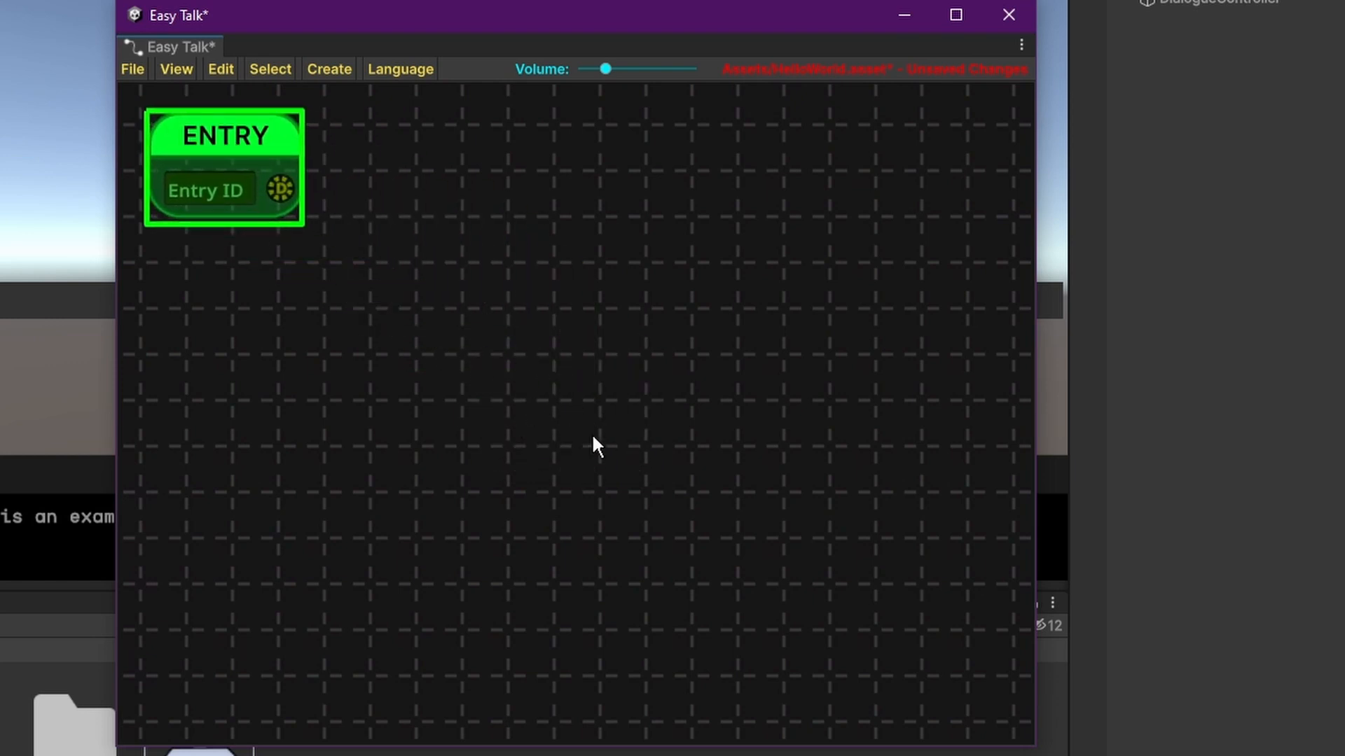
scroll(592, 437, down, 3)
scroll(576, 411, up, 3)
scroll(589, 429, down, 2)
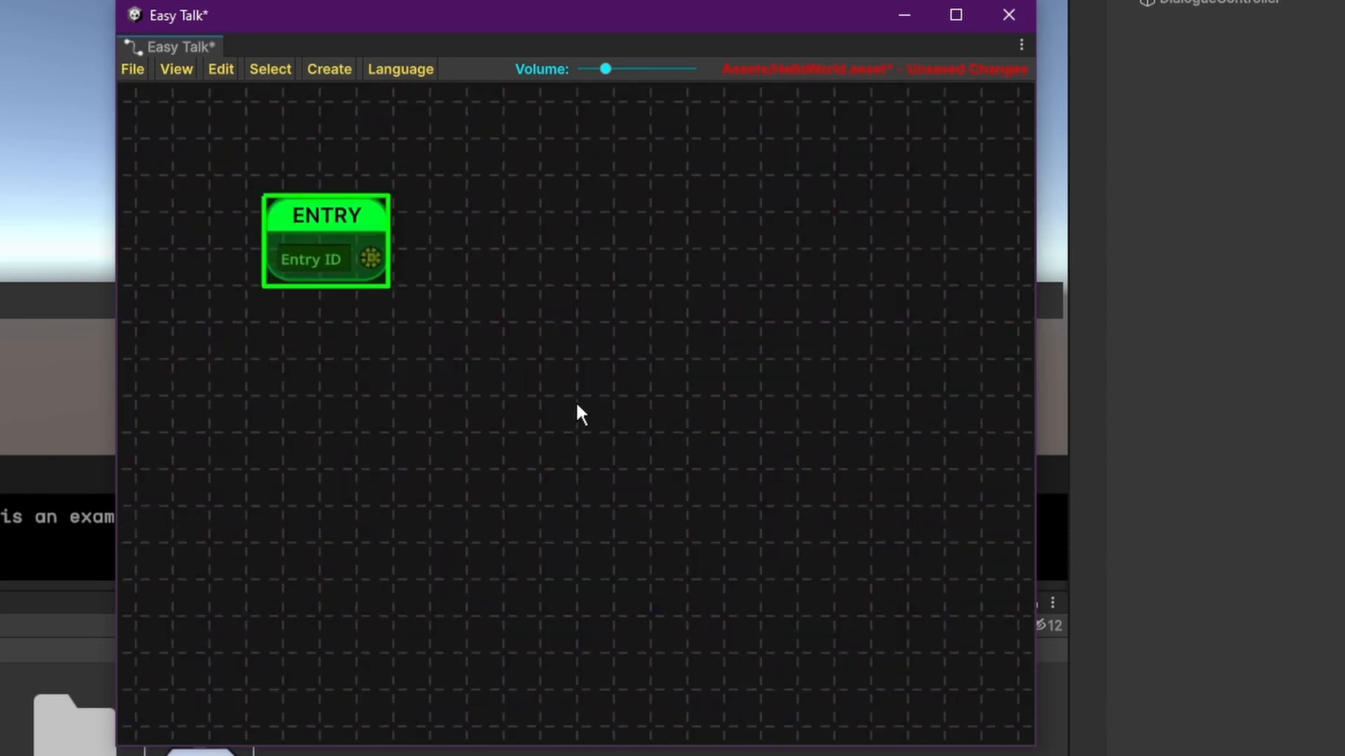
scroll(577, 405, up, 1)
click(176, 69)
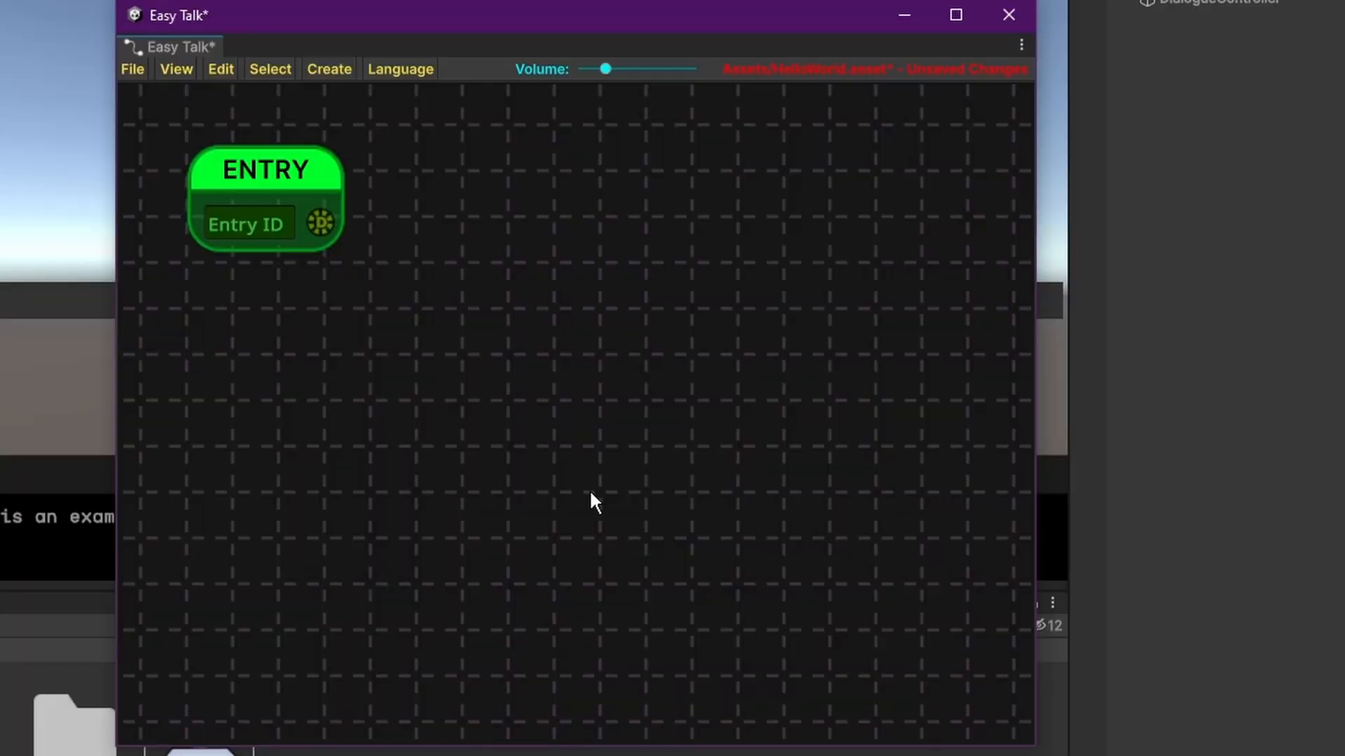
Add a Conversation node below and right of the Entry node and connect the Entry output to its dialogue input.
key(space)
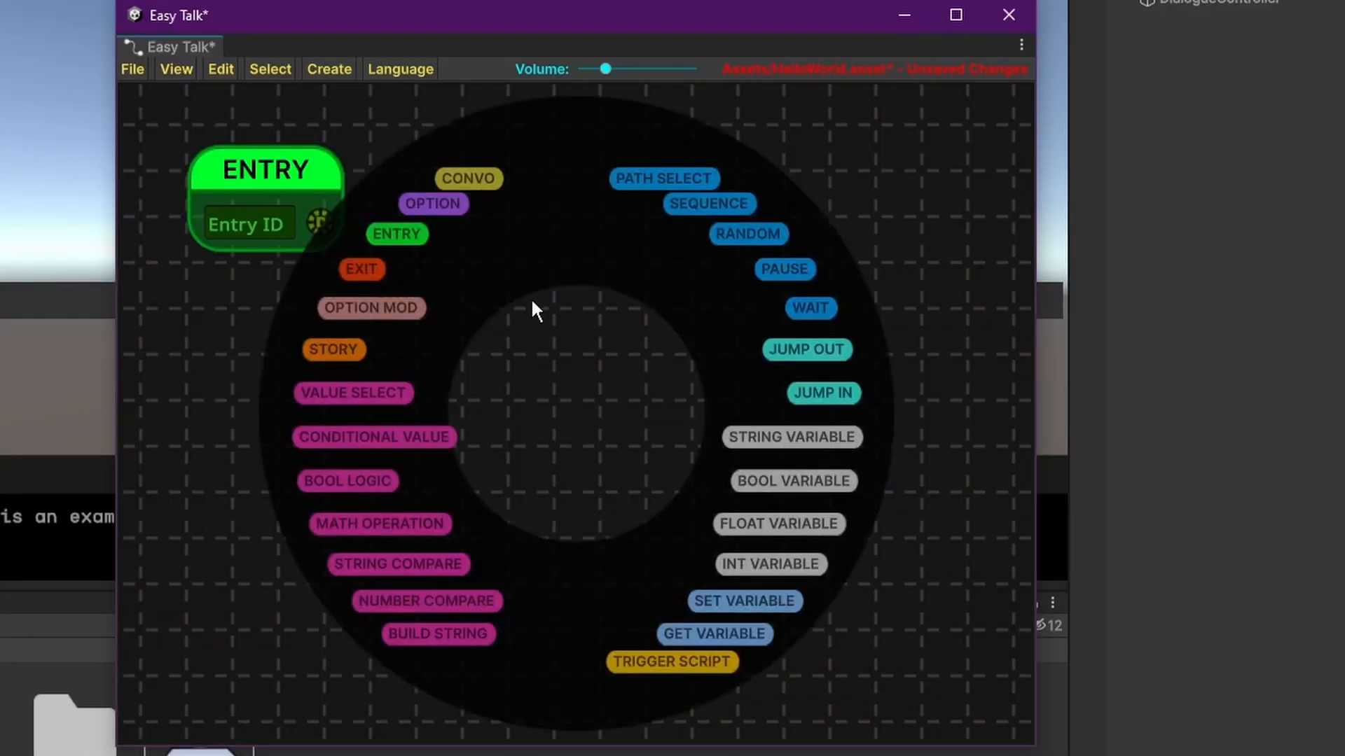
click(490, 179)
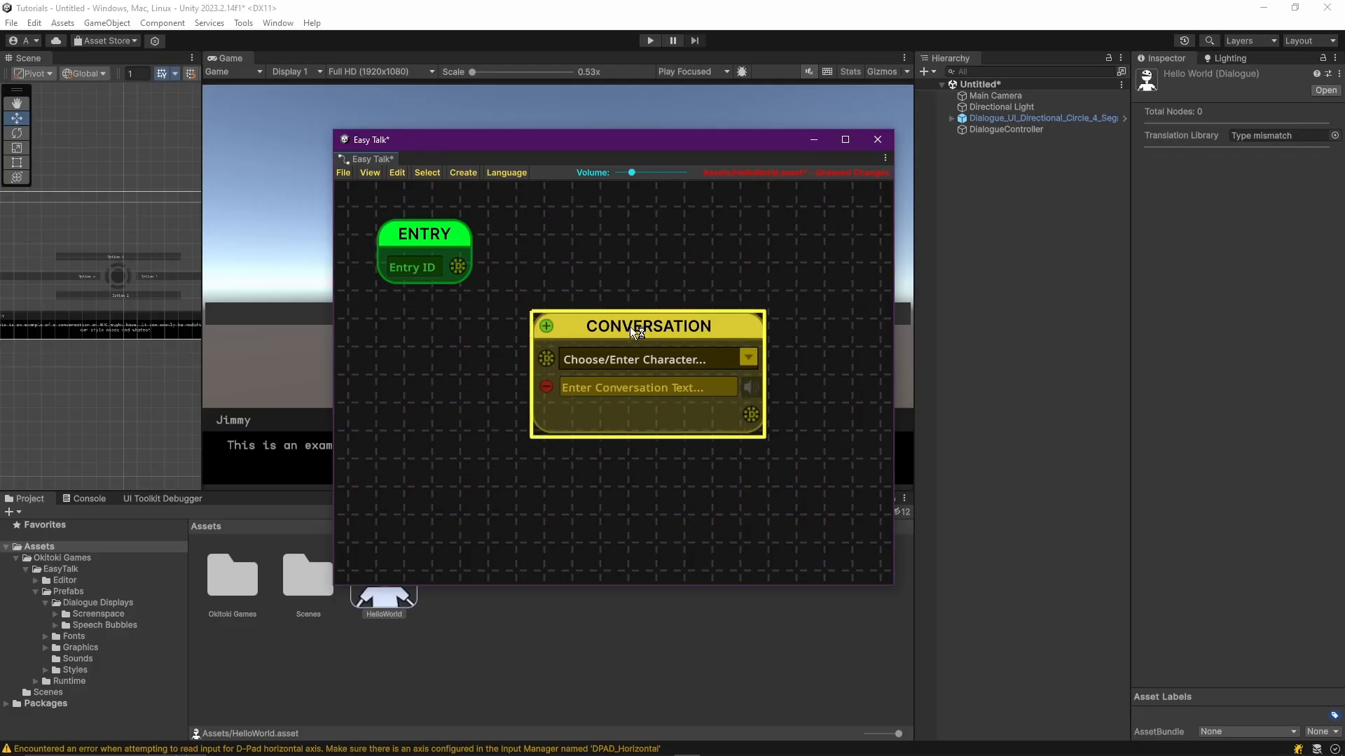
scroll(652, 309, down, 2)
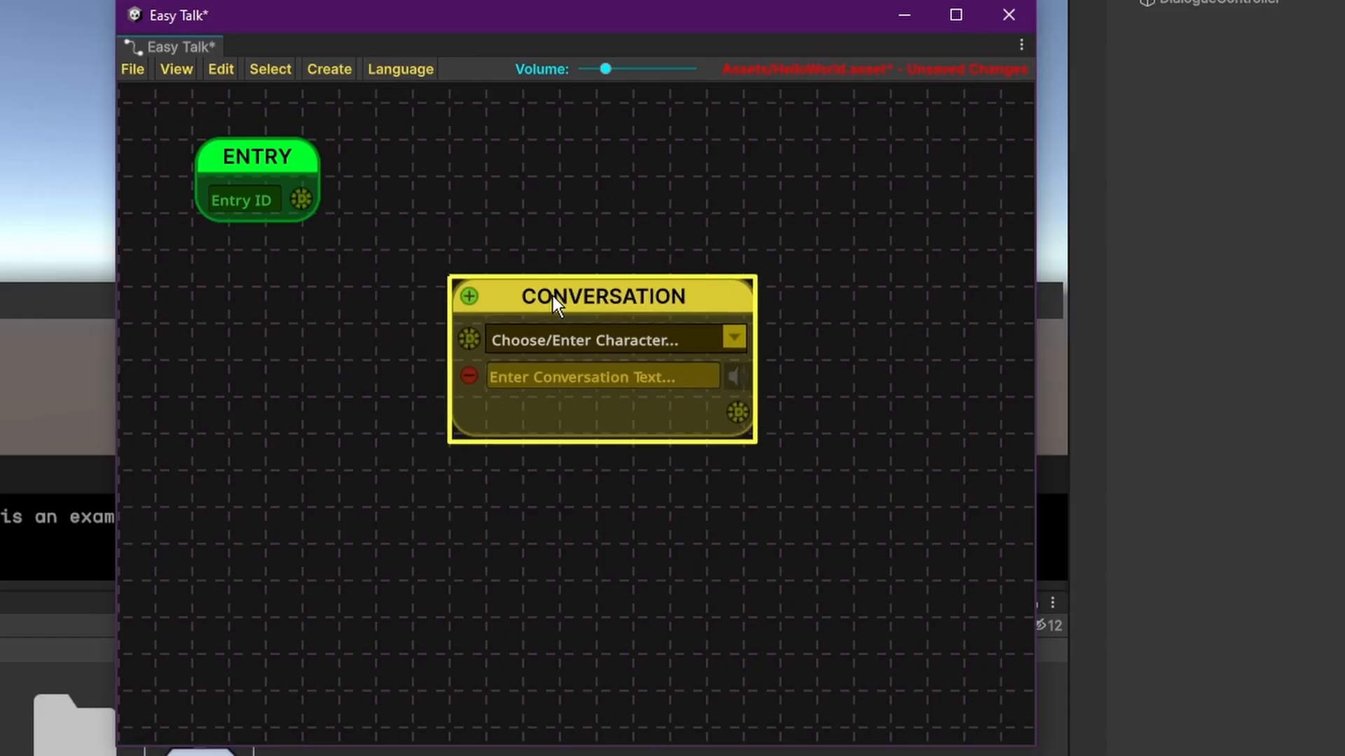
drag(446, 253, 456, 278)
drag(317, 243, 467, 336)
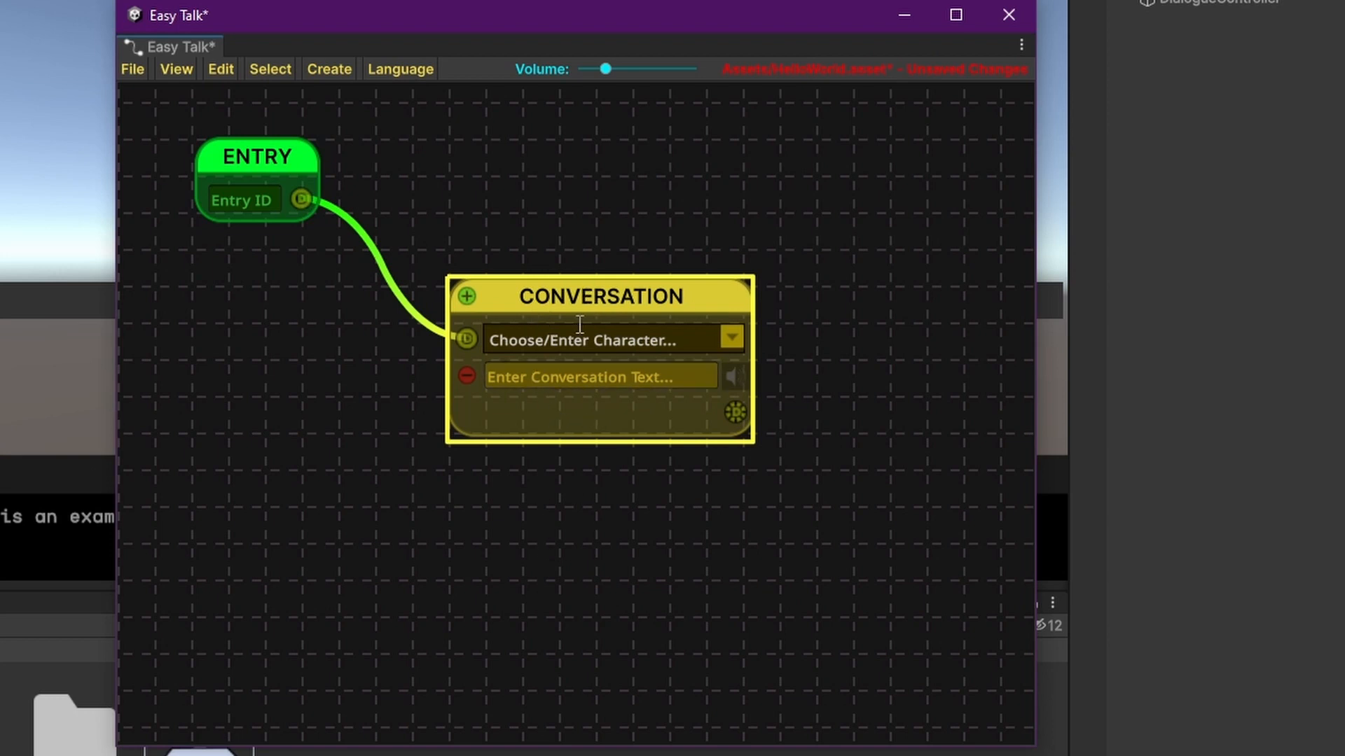
Add three extra conversation text lines to the Conversation node and remove them again.
click(467, 297)
click(466, 297)
click(466, 297)
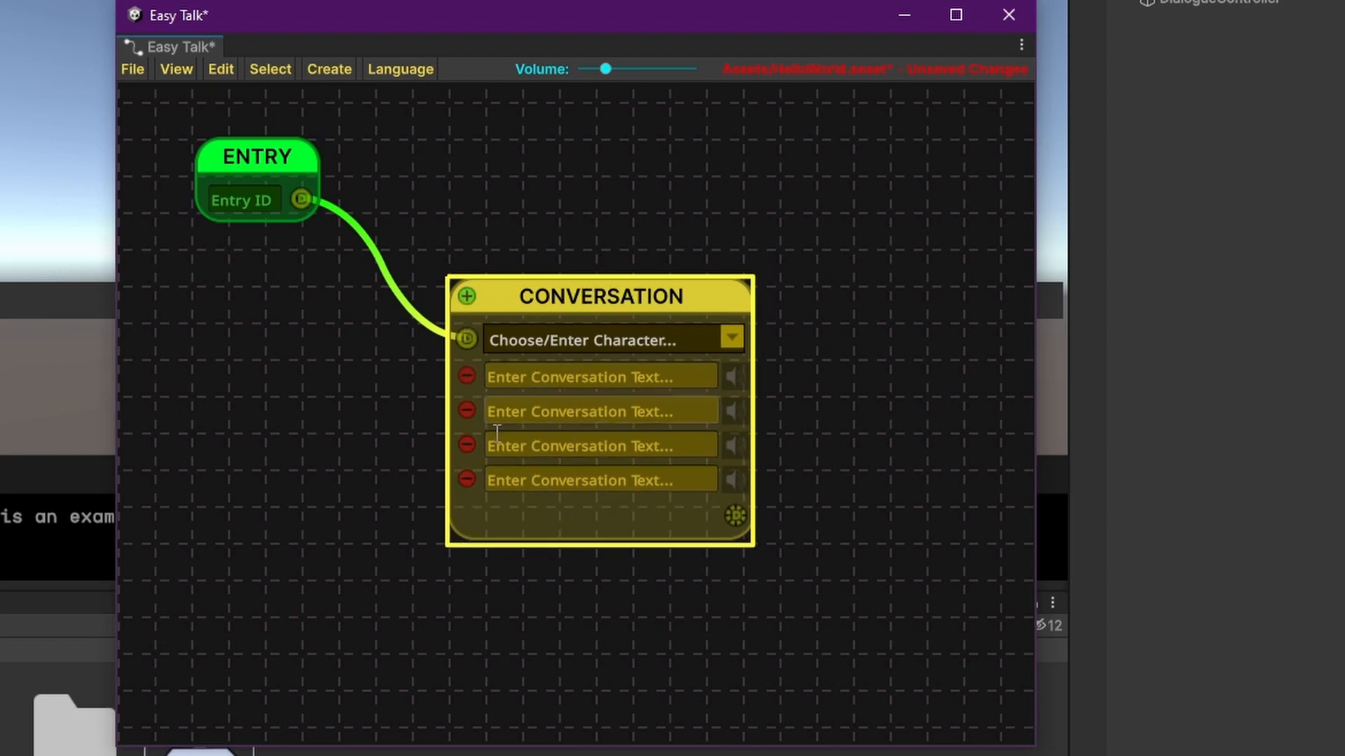
click(466, 445)
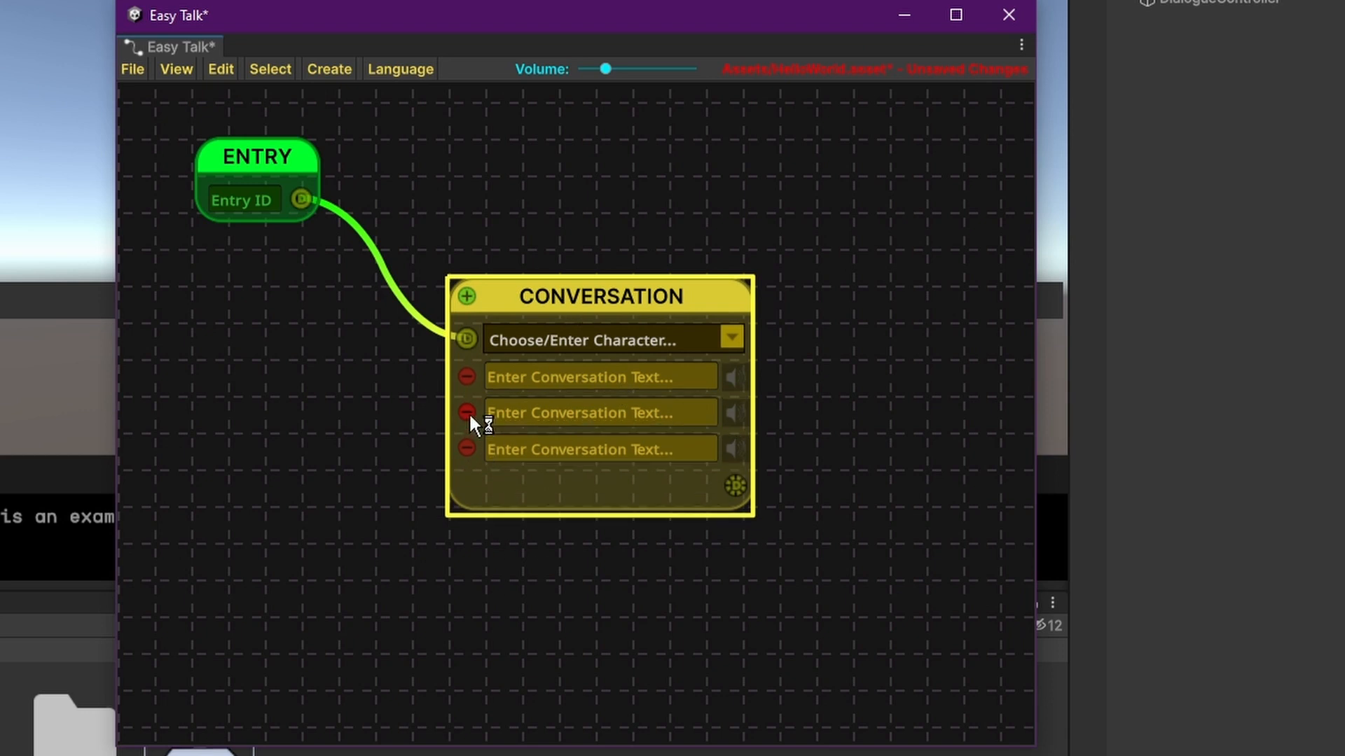
click(467, 411)
click(466, 411)
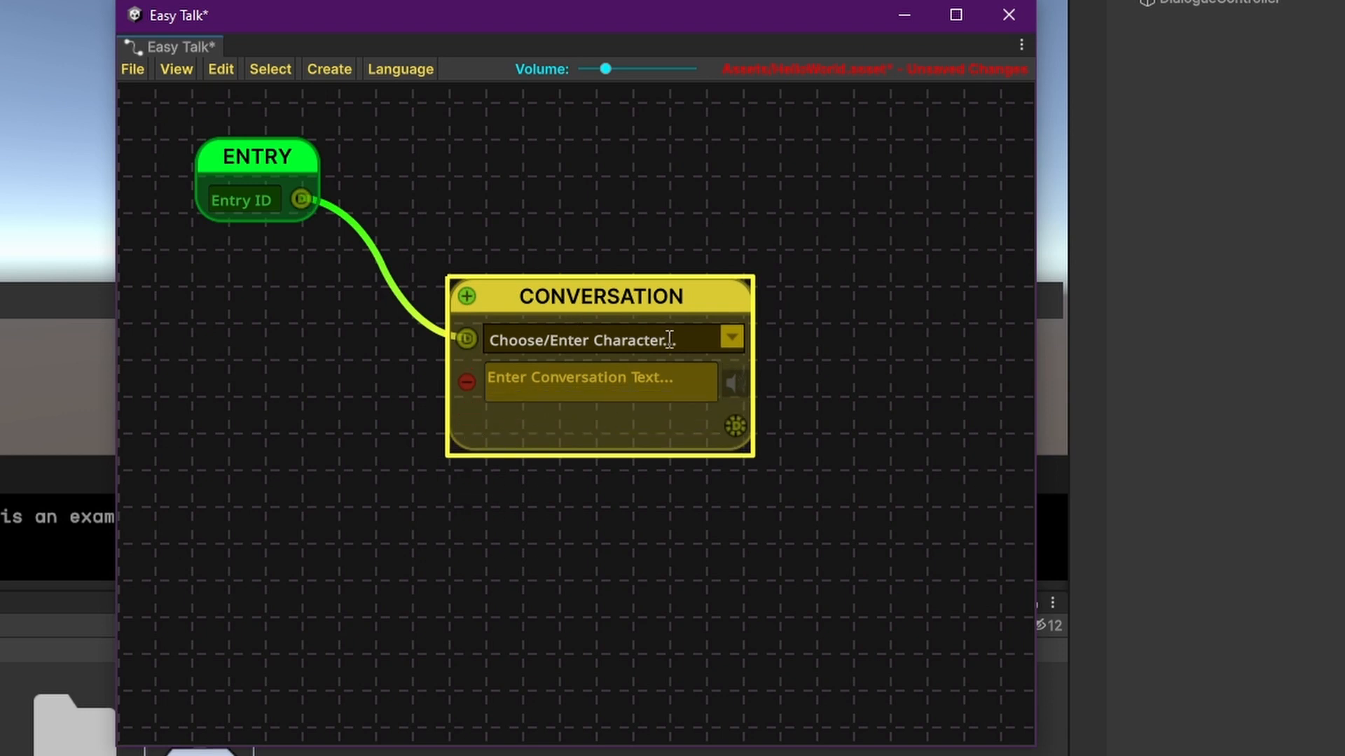
Set the Conversation node's character to "Tutorial" and its conversation text to "Hello World!".
click(607, 343)
text(Tutorial)
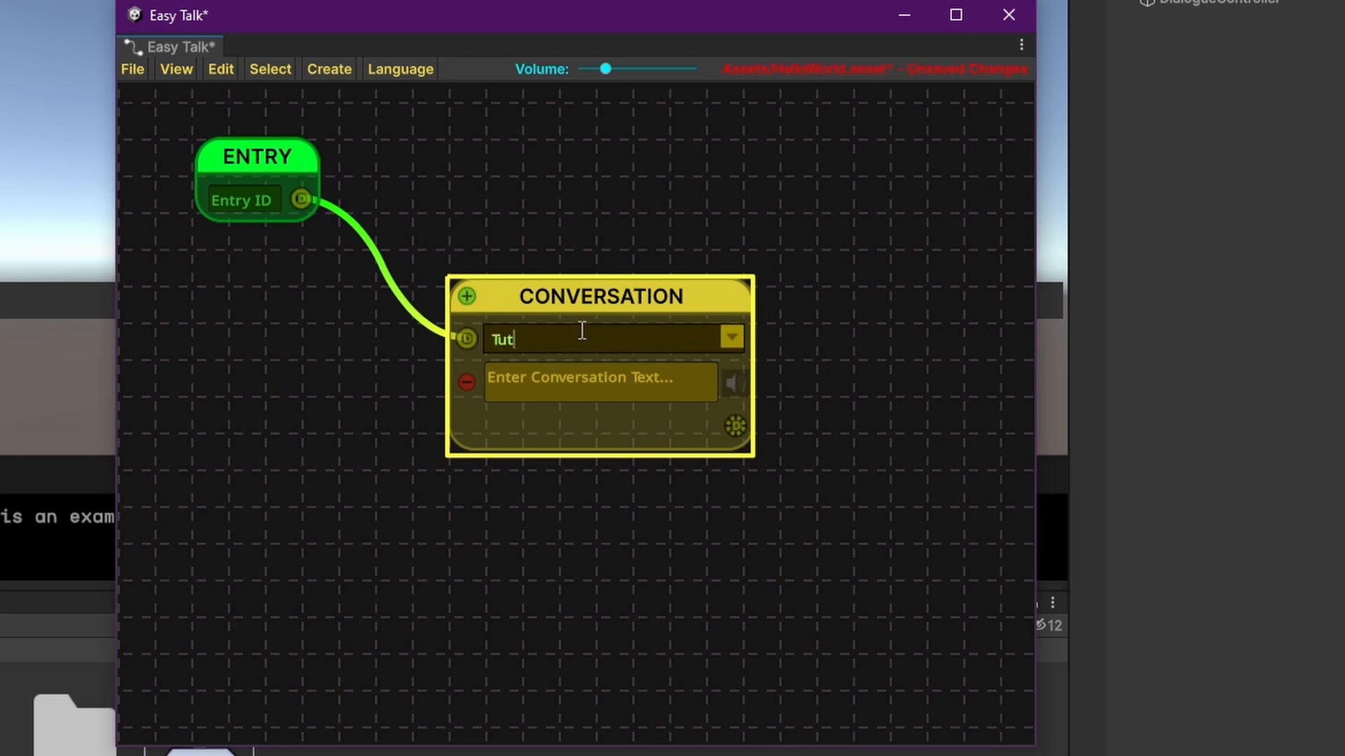
click(563, 388)
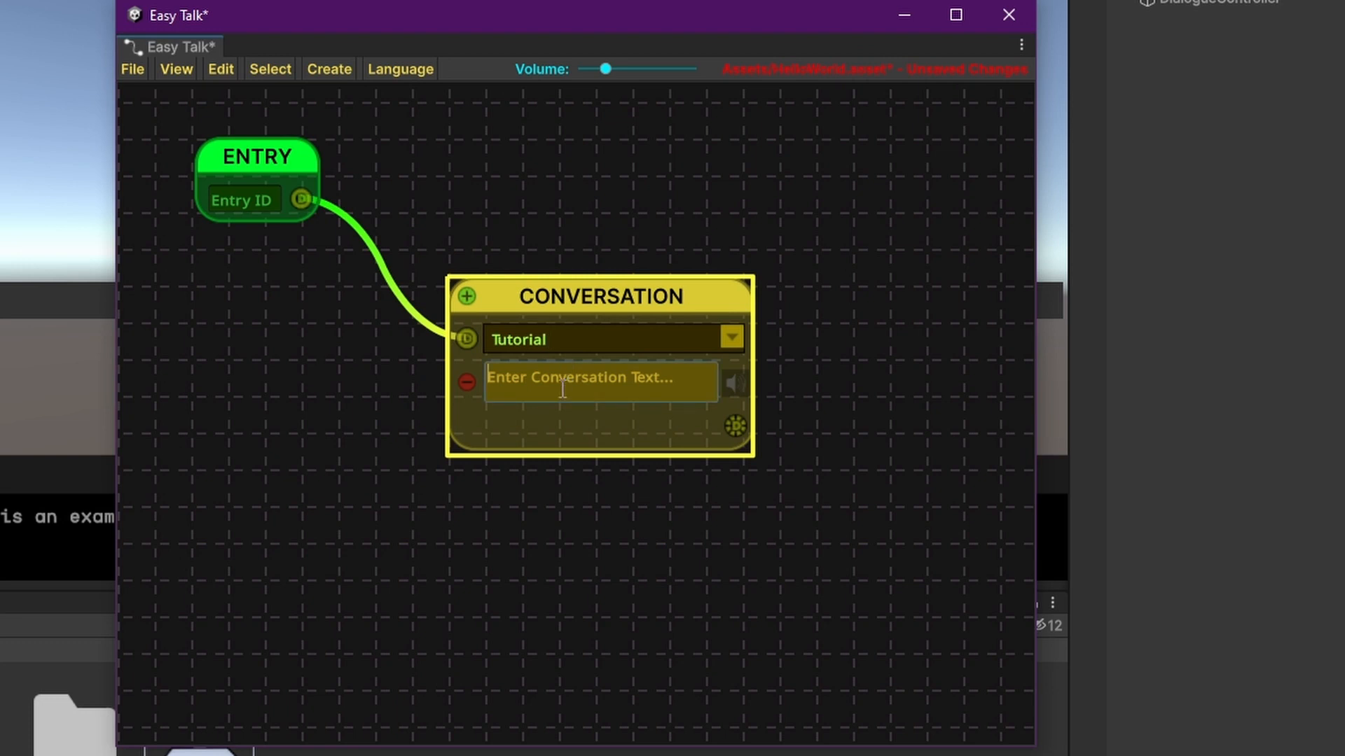
text(Hello World!)
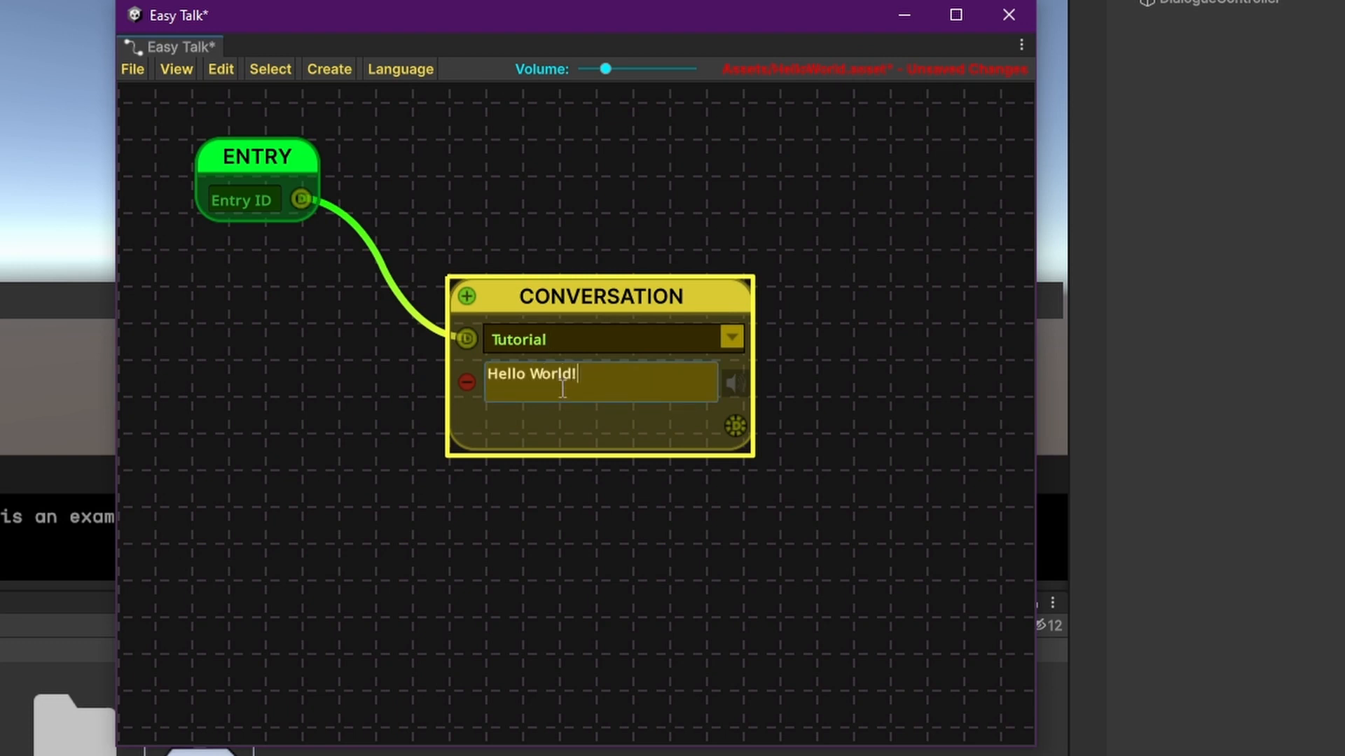
Add an Exit node below and right of the Conversation node and connect the Conversation's dialogue output to its input.
middle_drag(819, 304, 697, 345)
scroll(757, 385, down, 2)
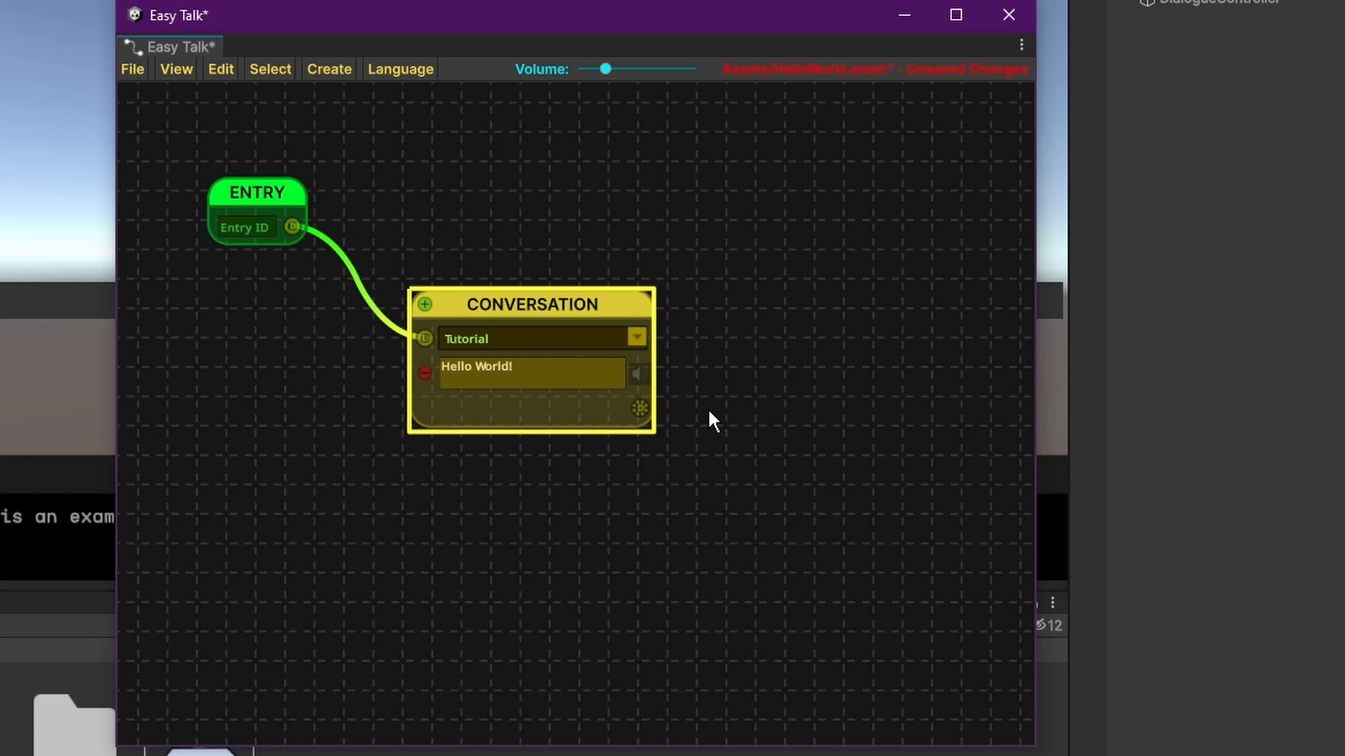
click(718, 515)
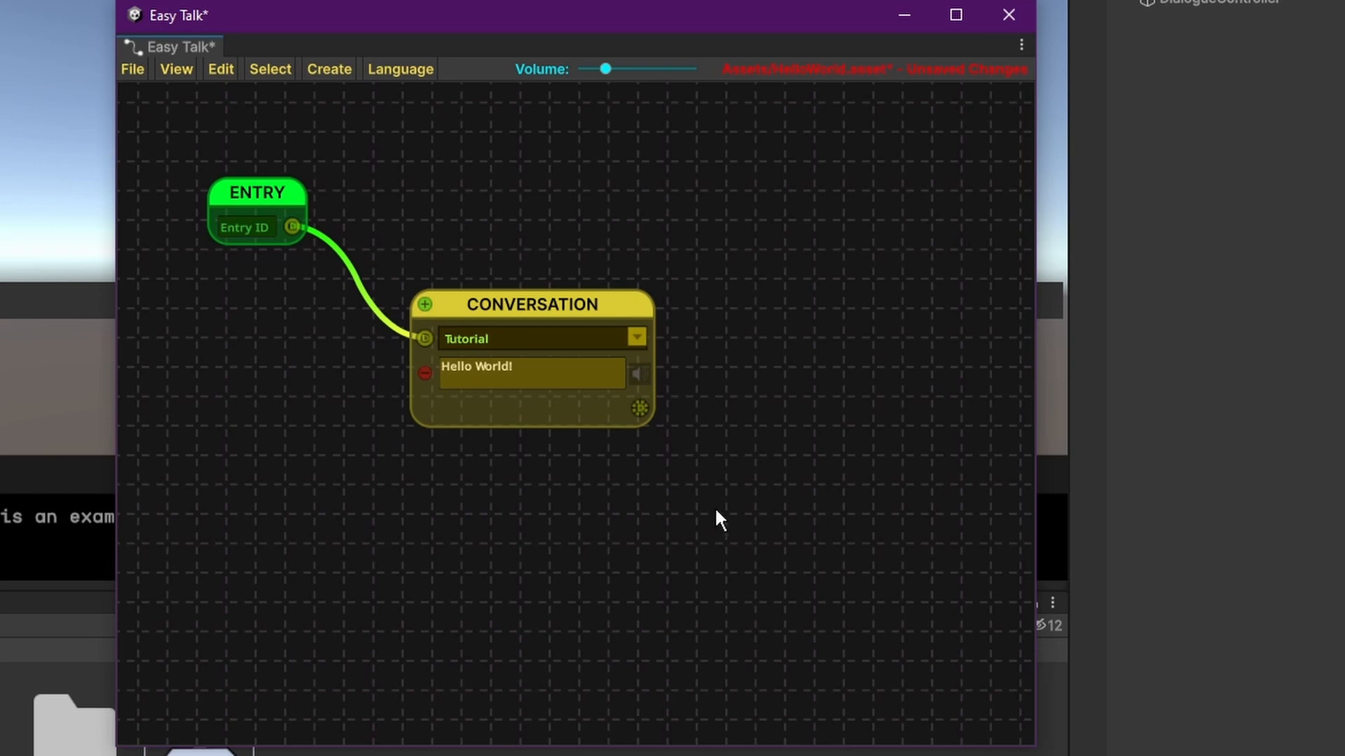
key(space)
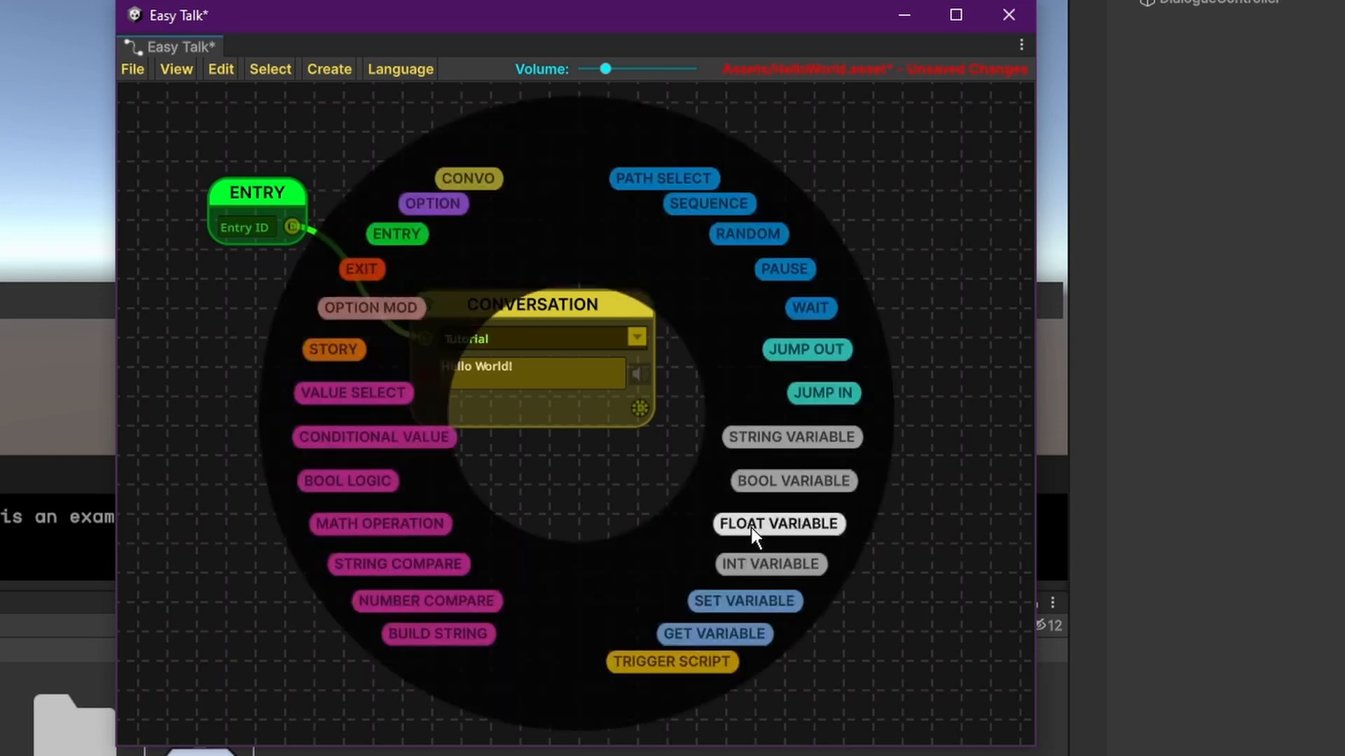
click(372, 273)
drag(597, 415, 882, 477)
drag(640, 408, 854, 508)
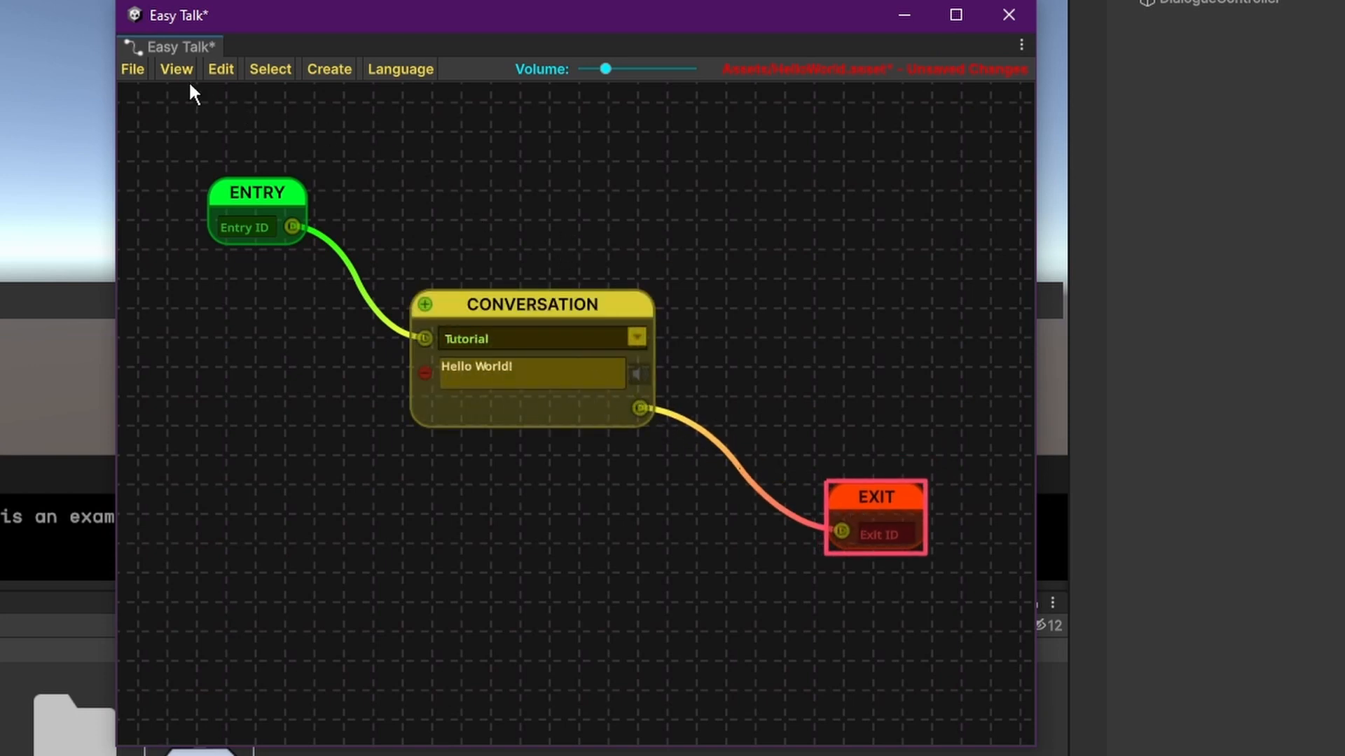
Save the HelloWorld dialogue, dock the Easy Talk editor beside the Game view and show the Game view.
click(139, 69)
click(193, 157)
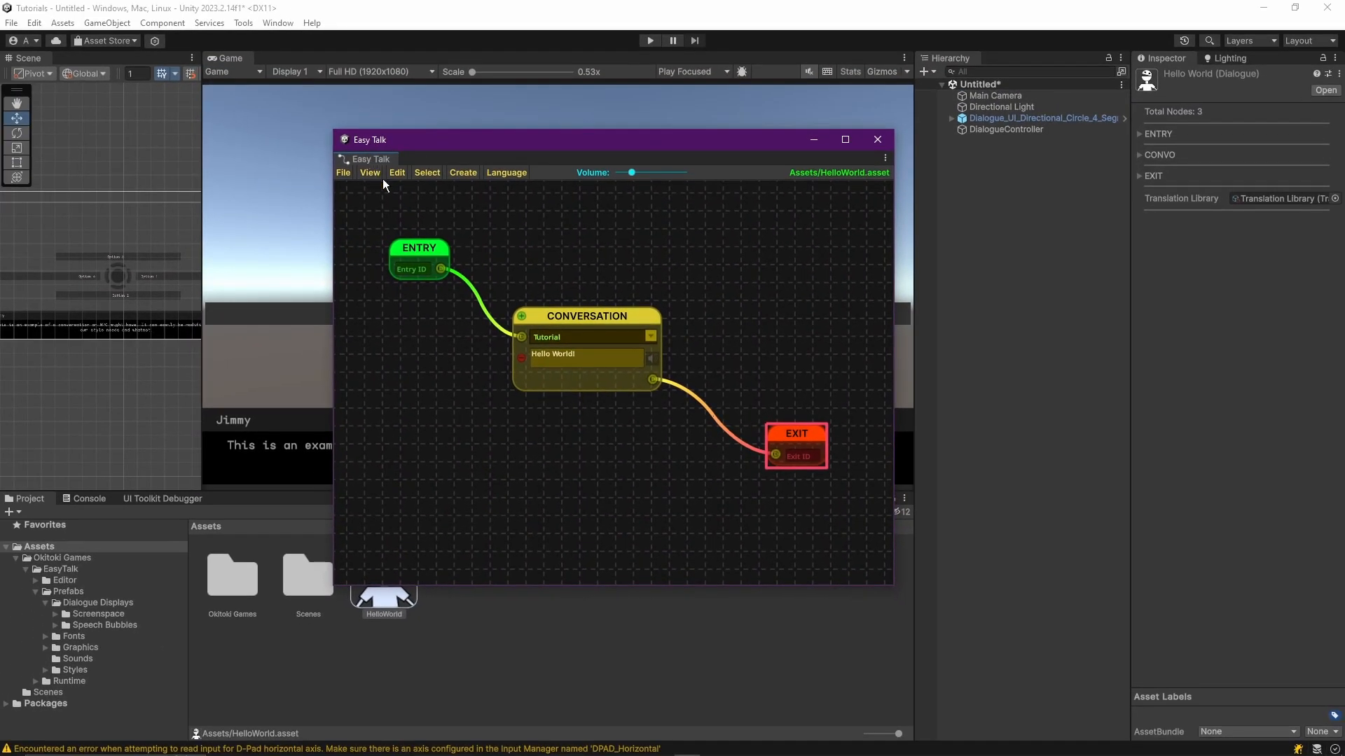
drag(367, 157, 271, 64)
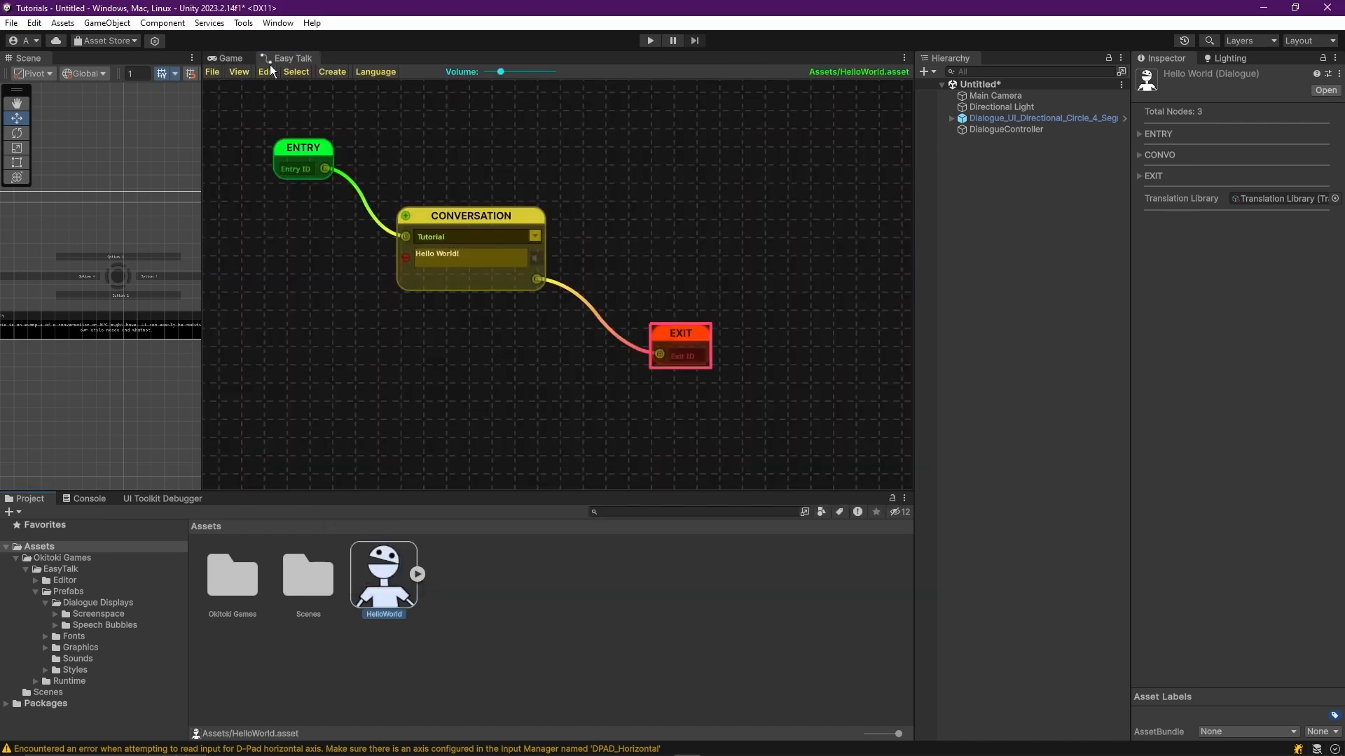
click(224, 59)
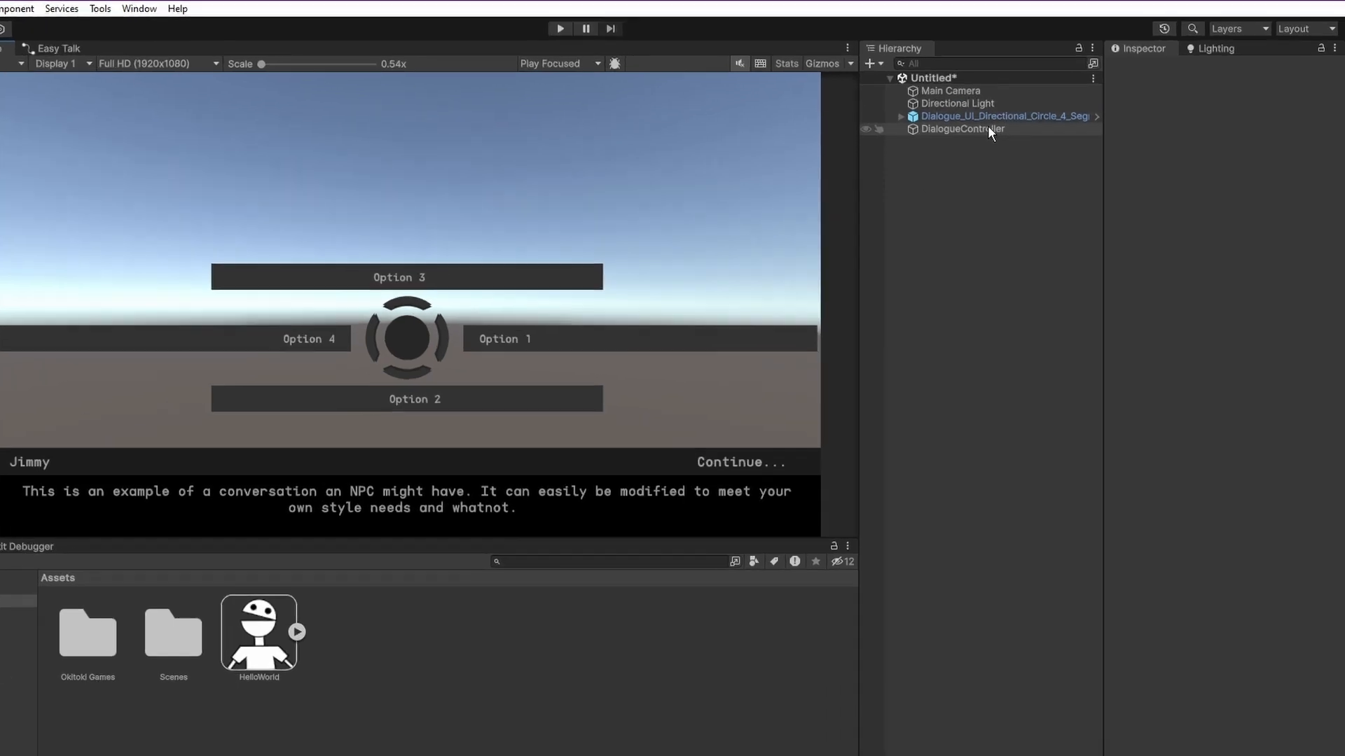
Assign the HelloWorld dialogue asset to the Dialogue property of the DialogueController object.
click(1026, 129)
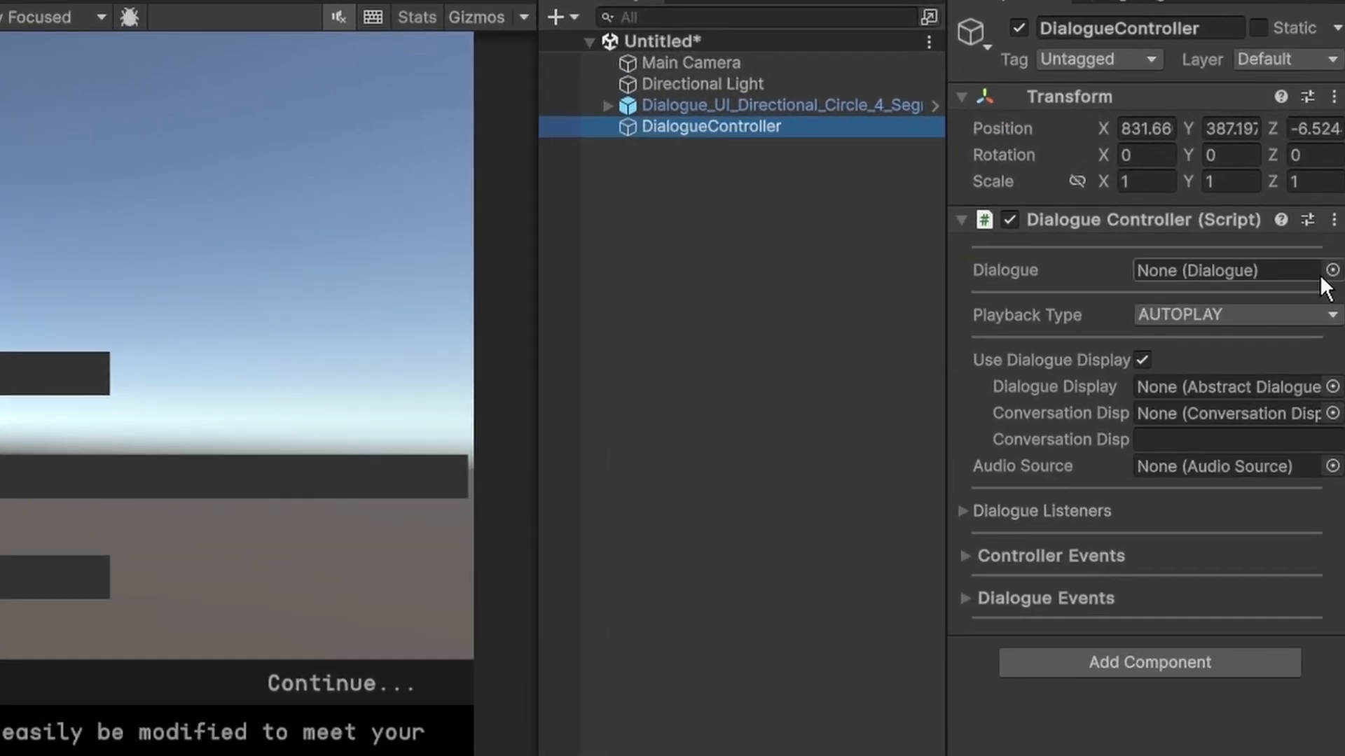
click(1332, 271)
drag(1023, 270, 925, 339)
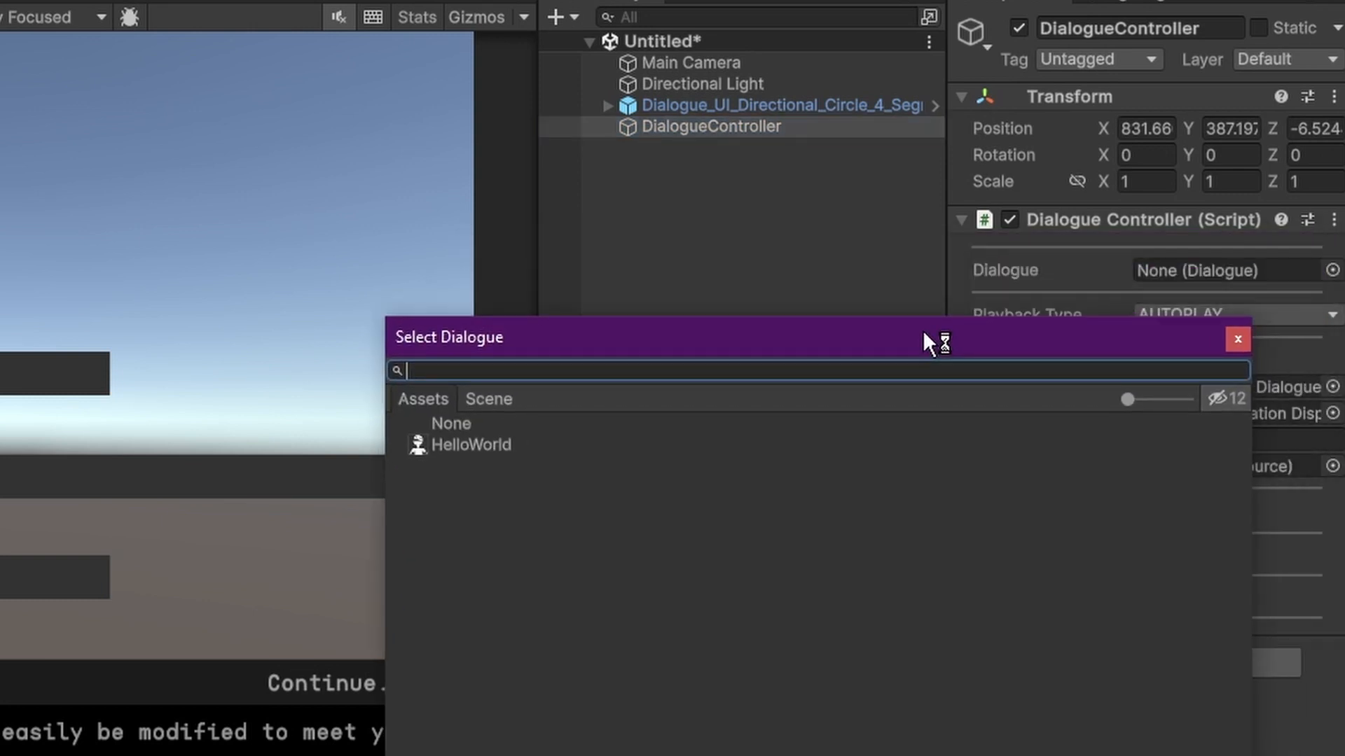
double_click(453, 441)
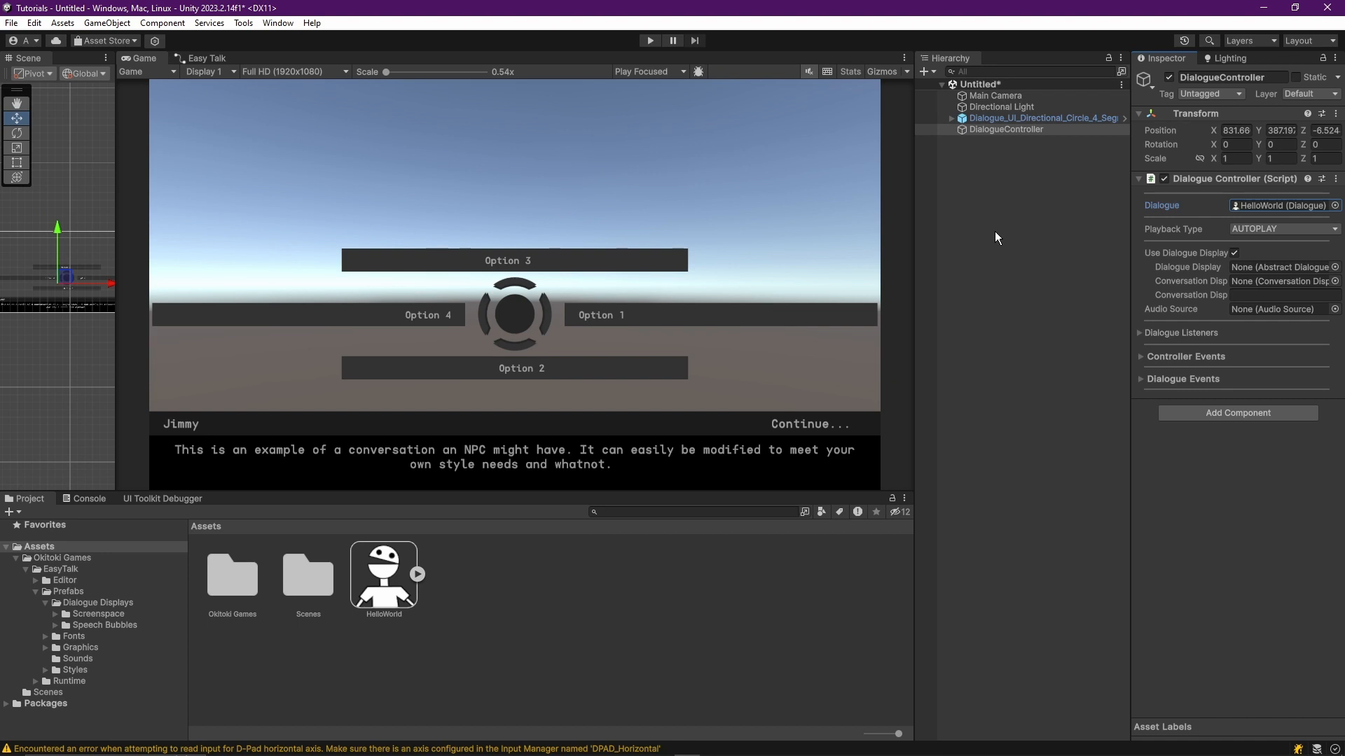
Add a UI Canvas to the scene and create a legacy Button as its child.
right_click(993, 313)
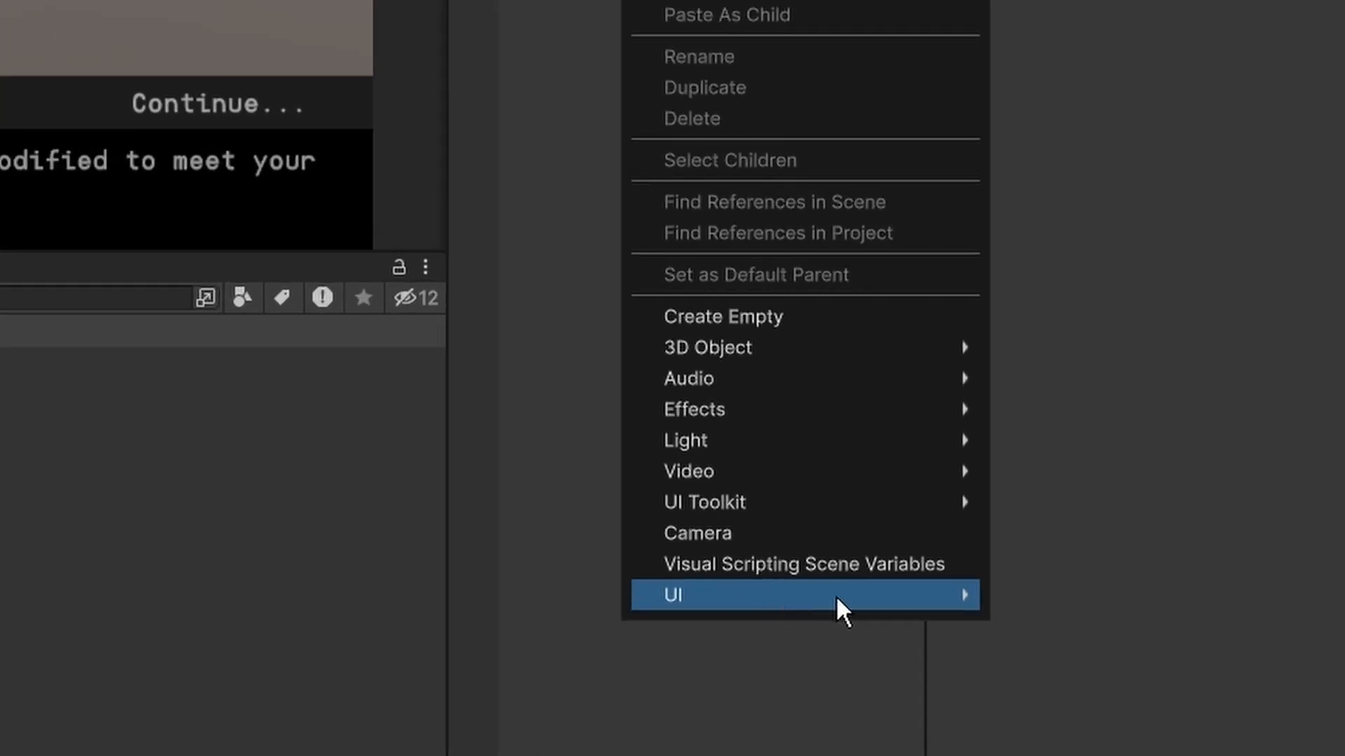
mouse_move(842, 594)
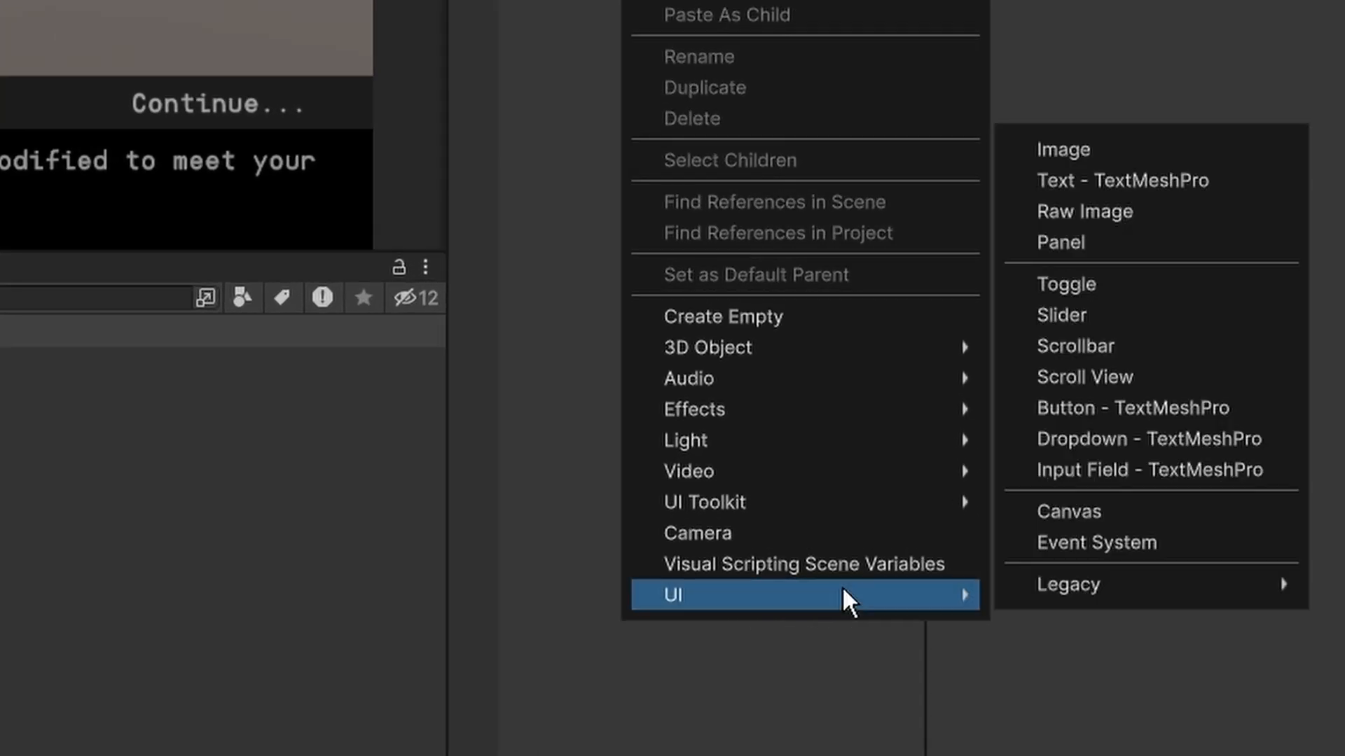
click(1125, 510)
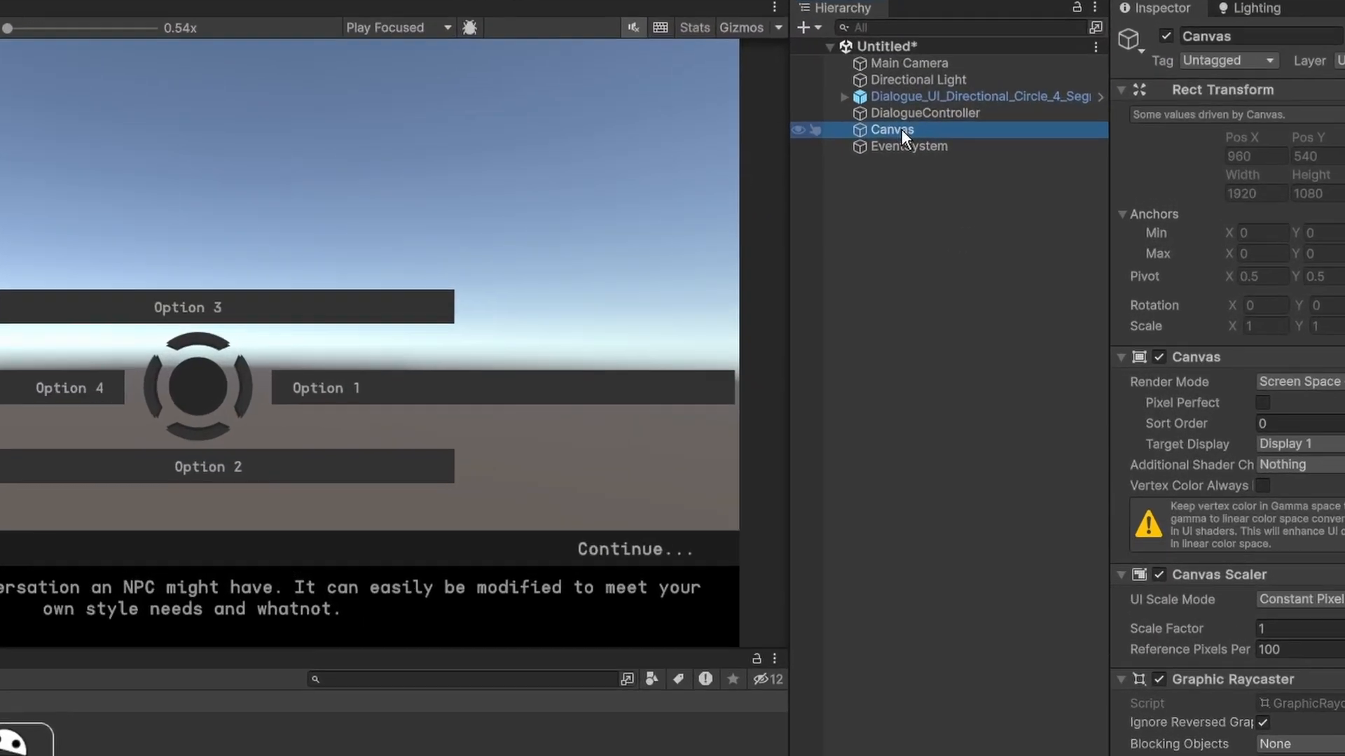
right_click(901, 129)
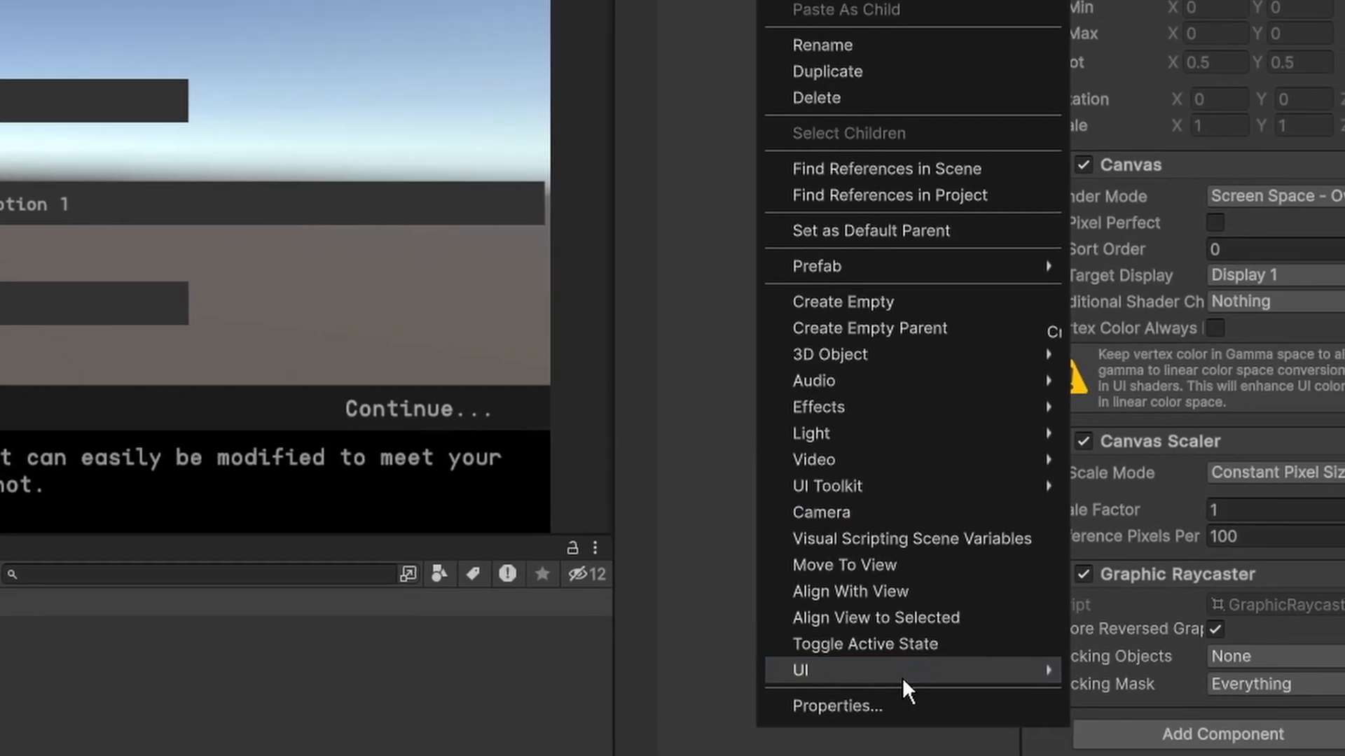
mouse_move(934, 567)
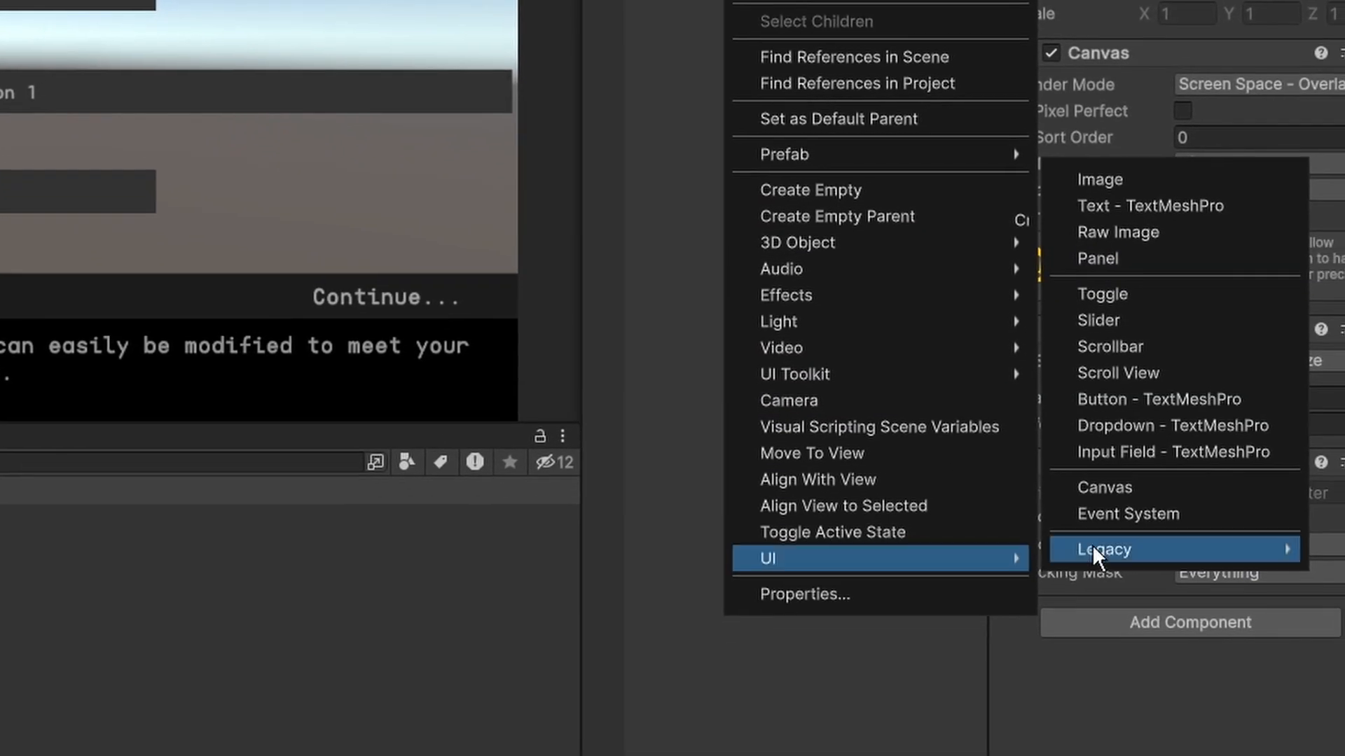
mouse_move(1106, 556)
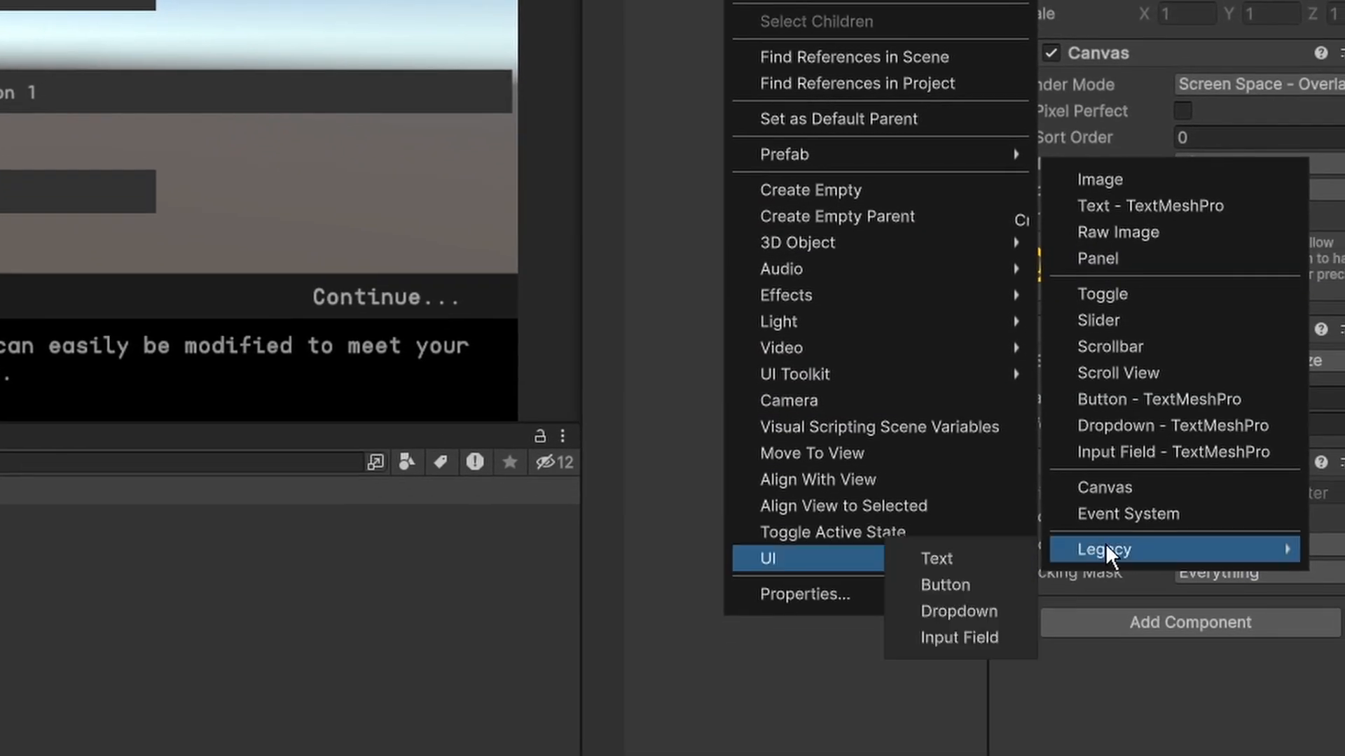
click(957, 585)
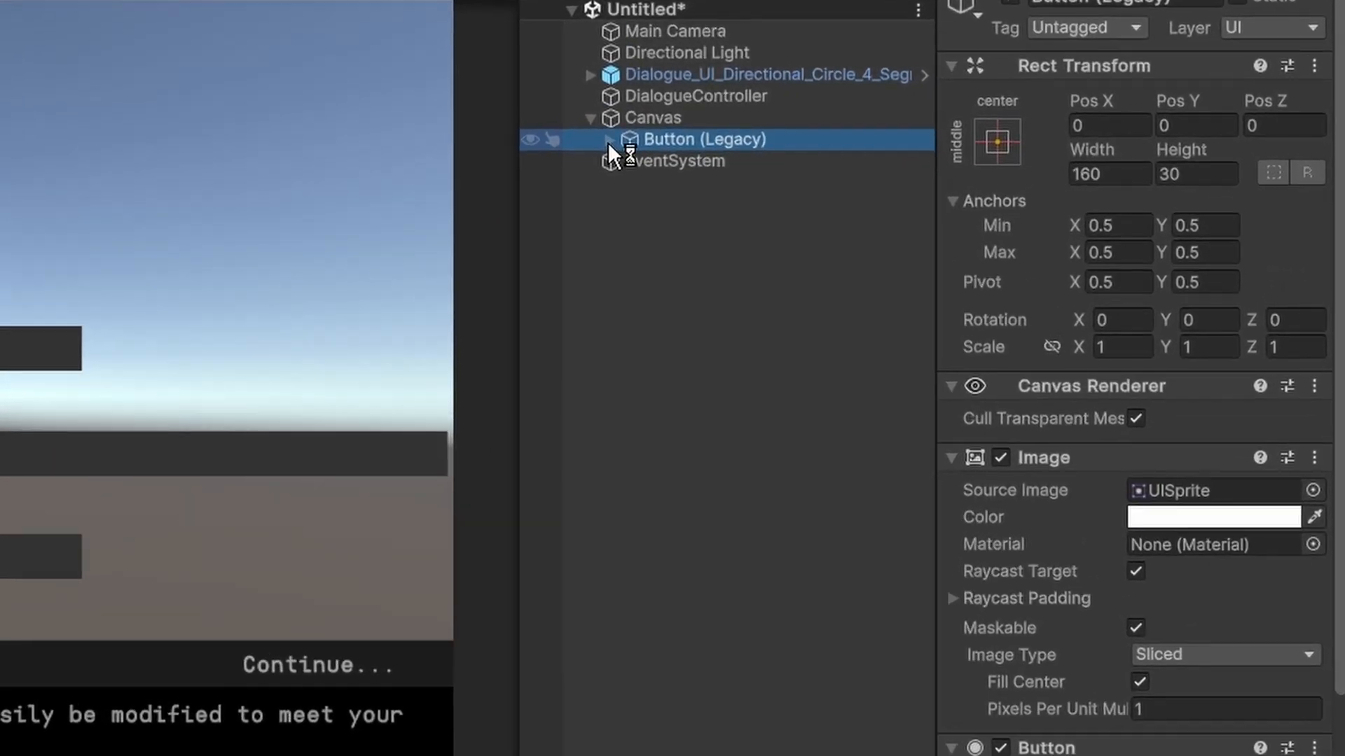
Change the label text of the legacy button to "Play Dialogue".
click(608, 140)
click(708, 160)
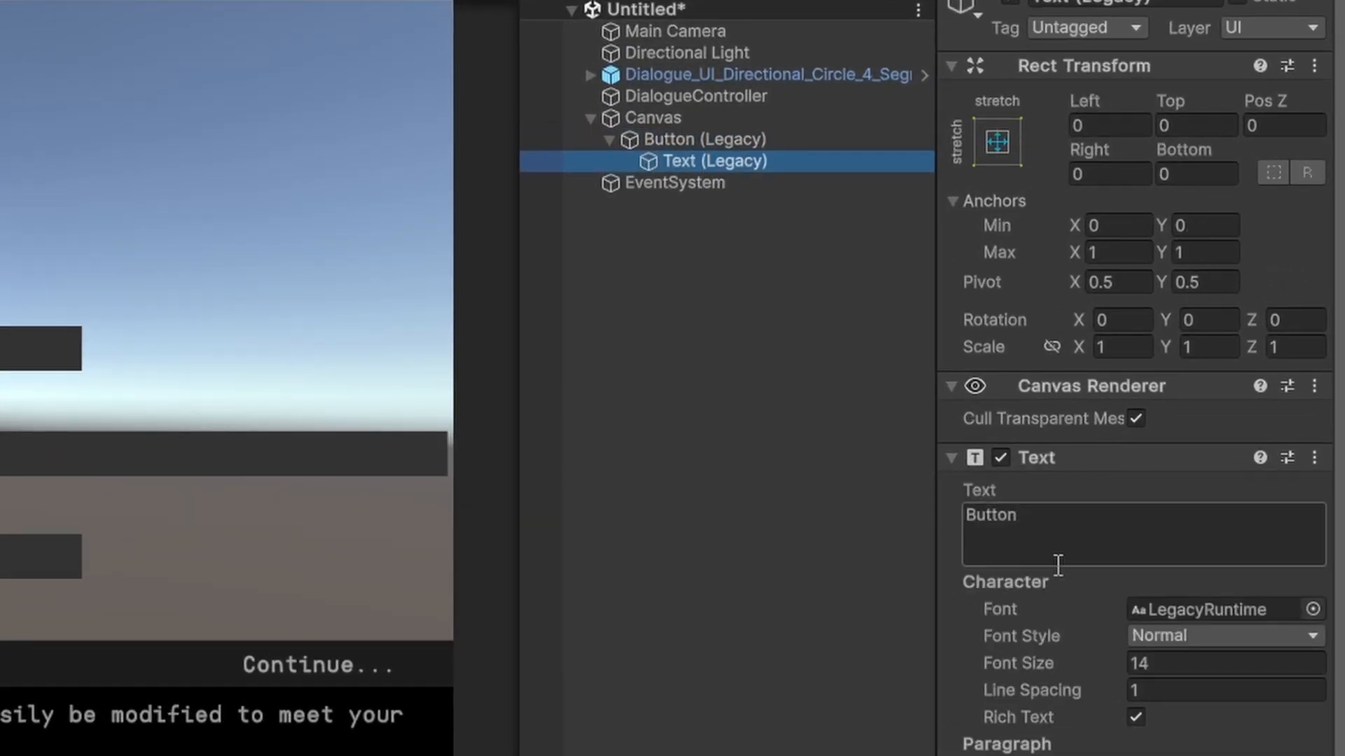
click(998, 514)
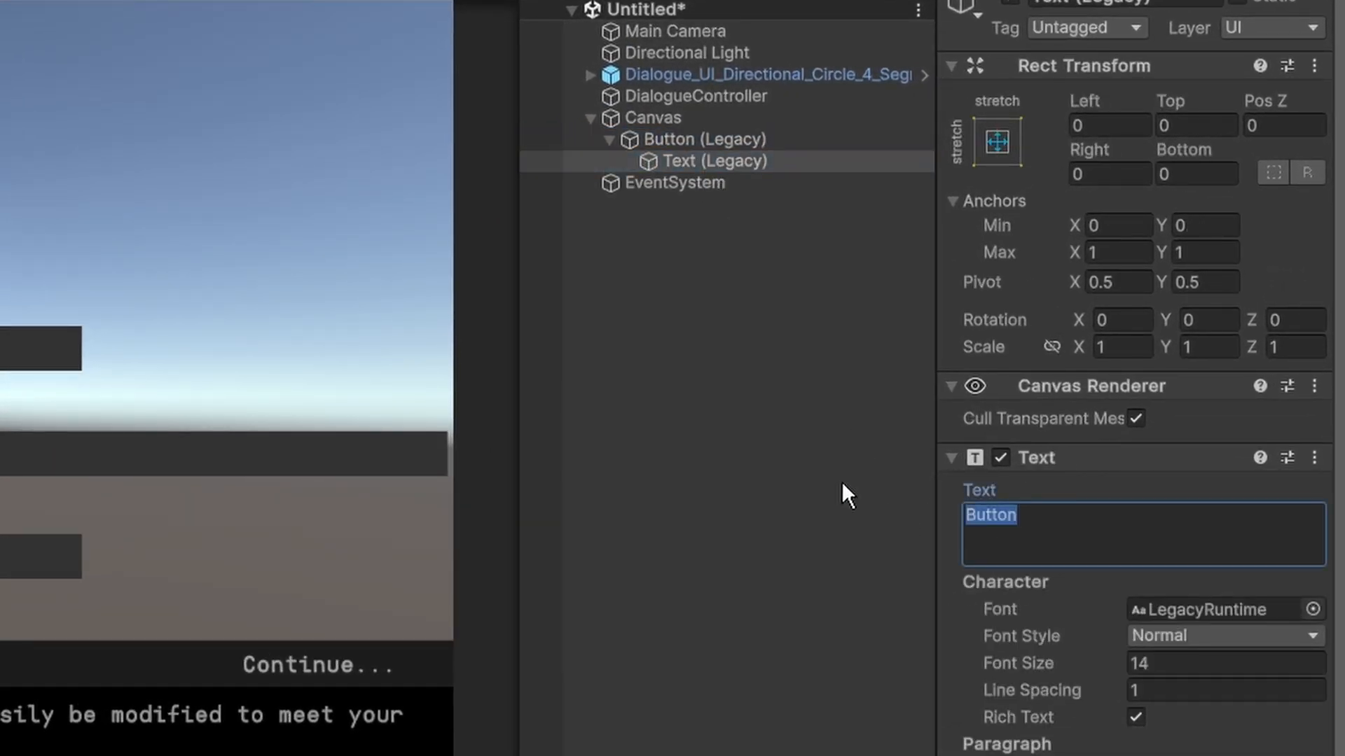
text(Play Dialogue)
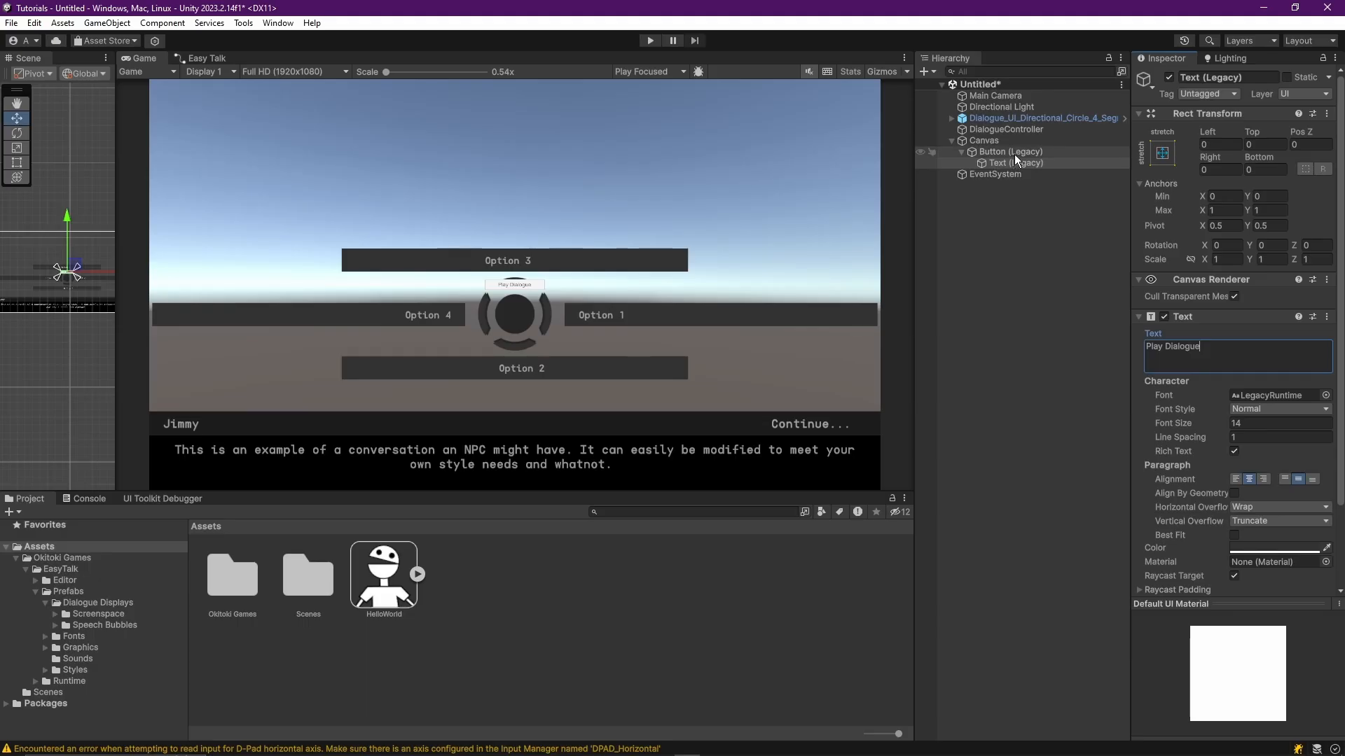
Move the legacy button straight up in the Scene view, above the dialogue options, to a Pos Y of about 356.
click(1014, 155)
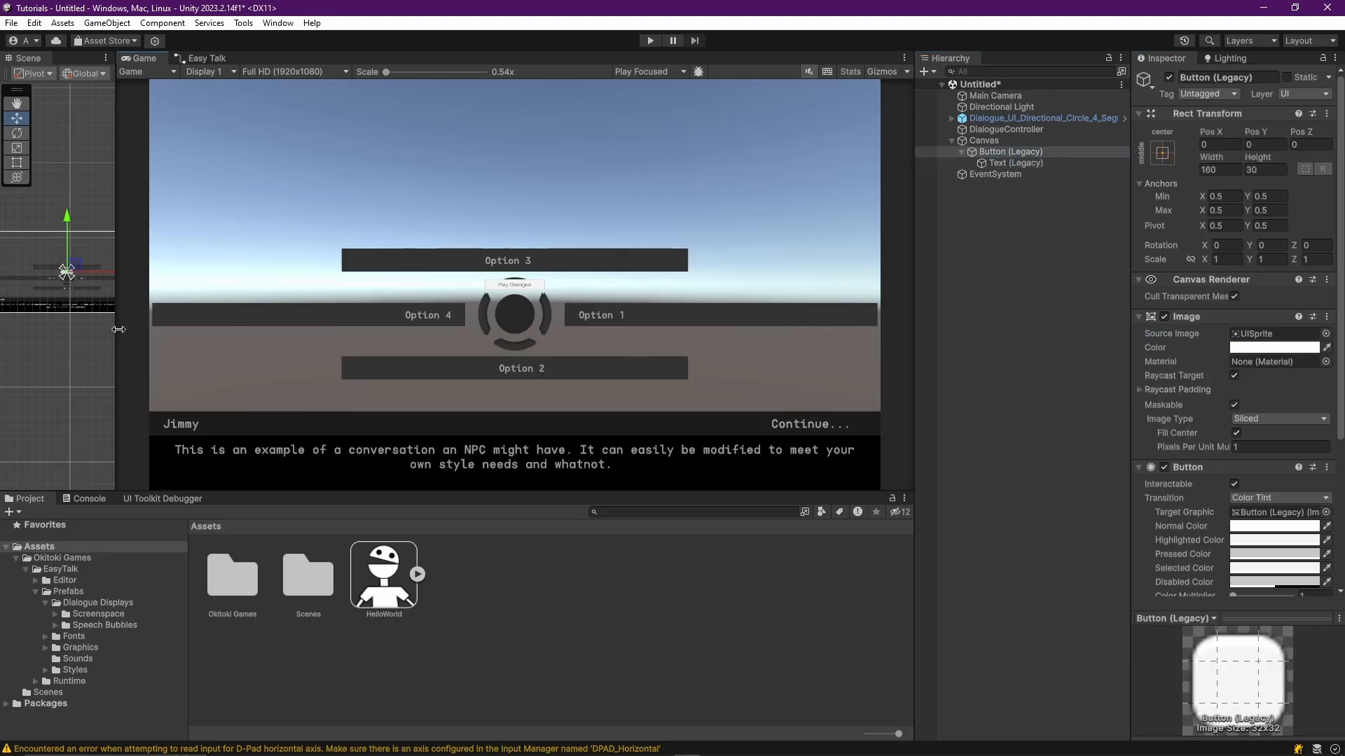
drag(120, 329, 480, 329)
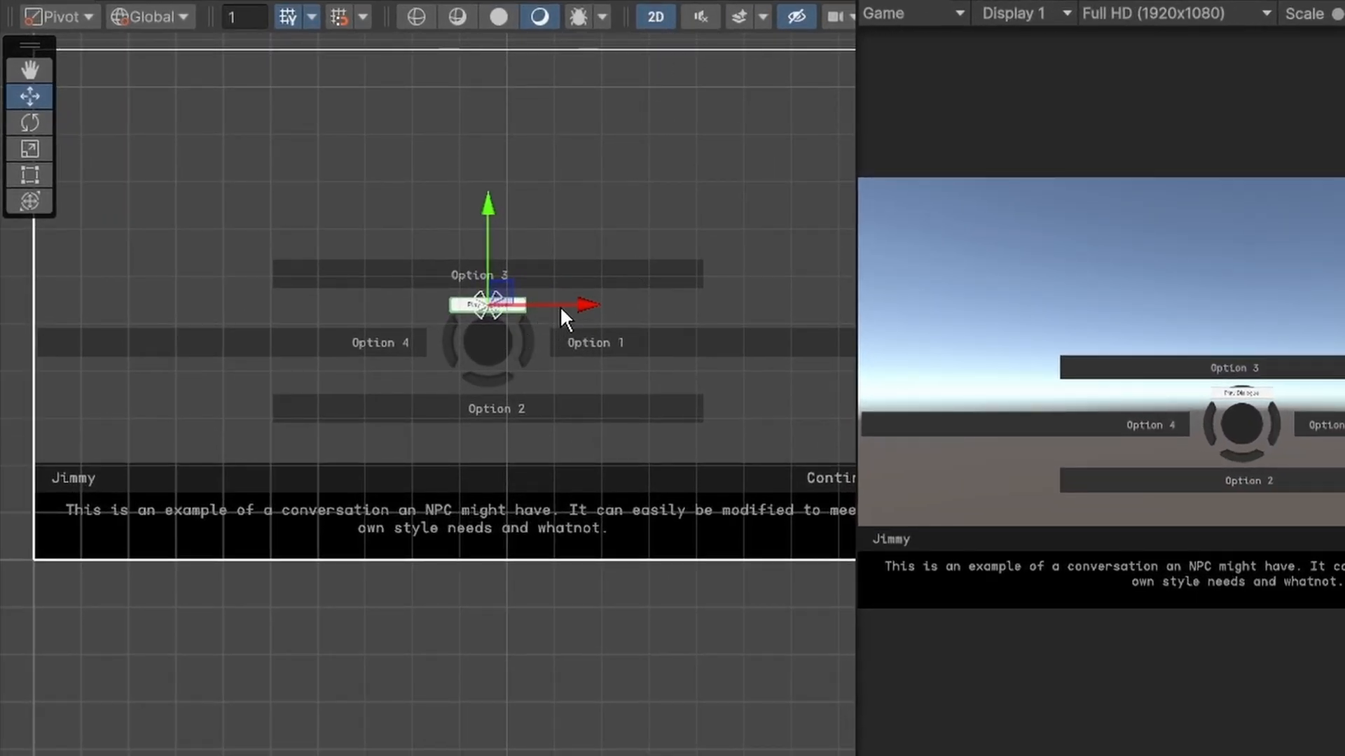
scroll(561, 305, up, 5)
scroll(481, 336, down, 3)
scroll(428, 275, down, 2)
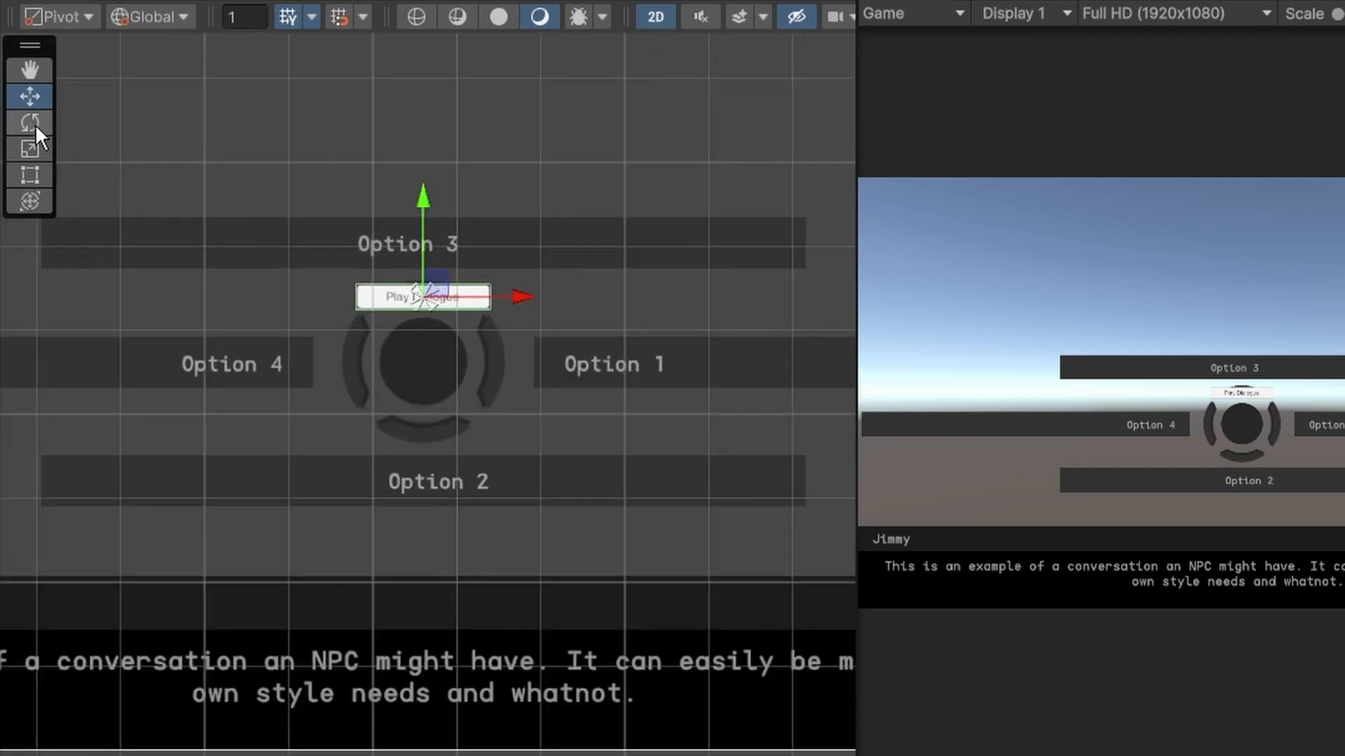
scroll(337, 245, down, 10)
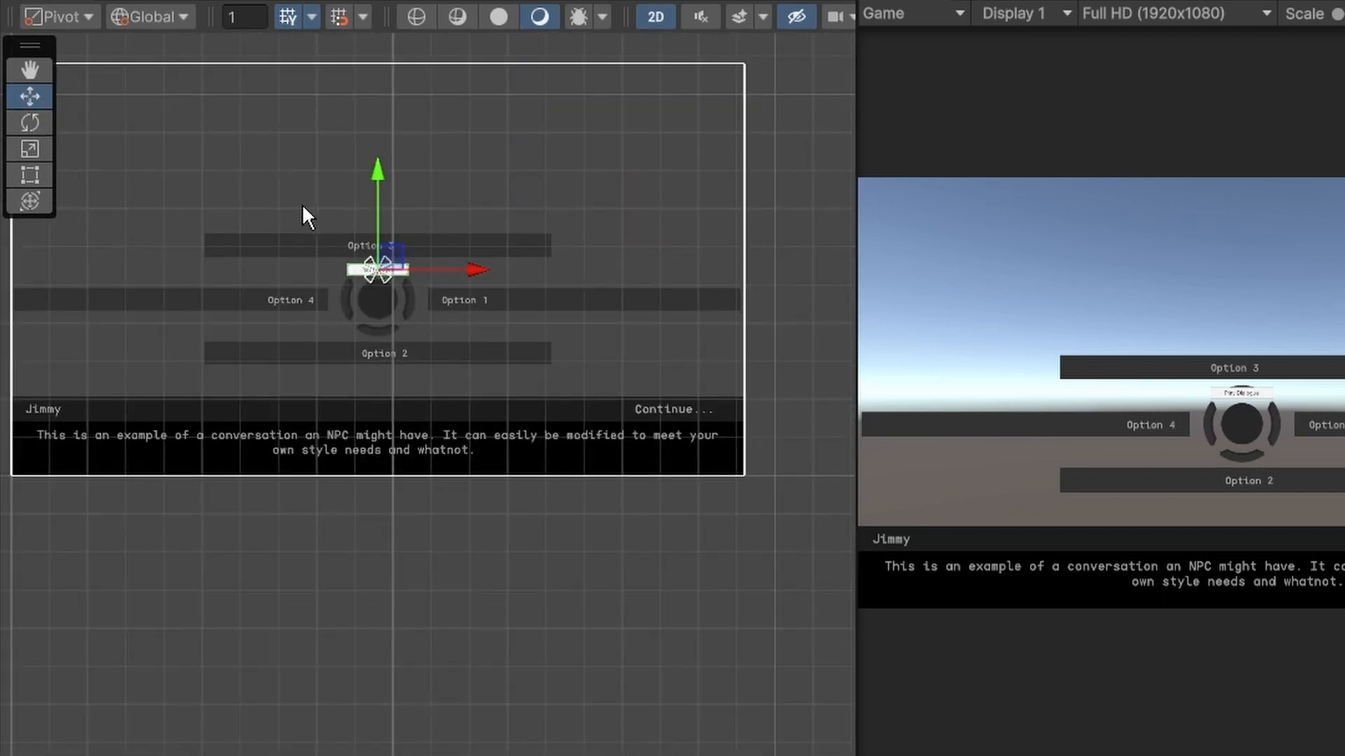
middle_drag(302, 205, 329, 256)
drag(401, 223, 414, 84)
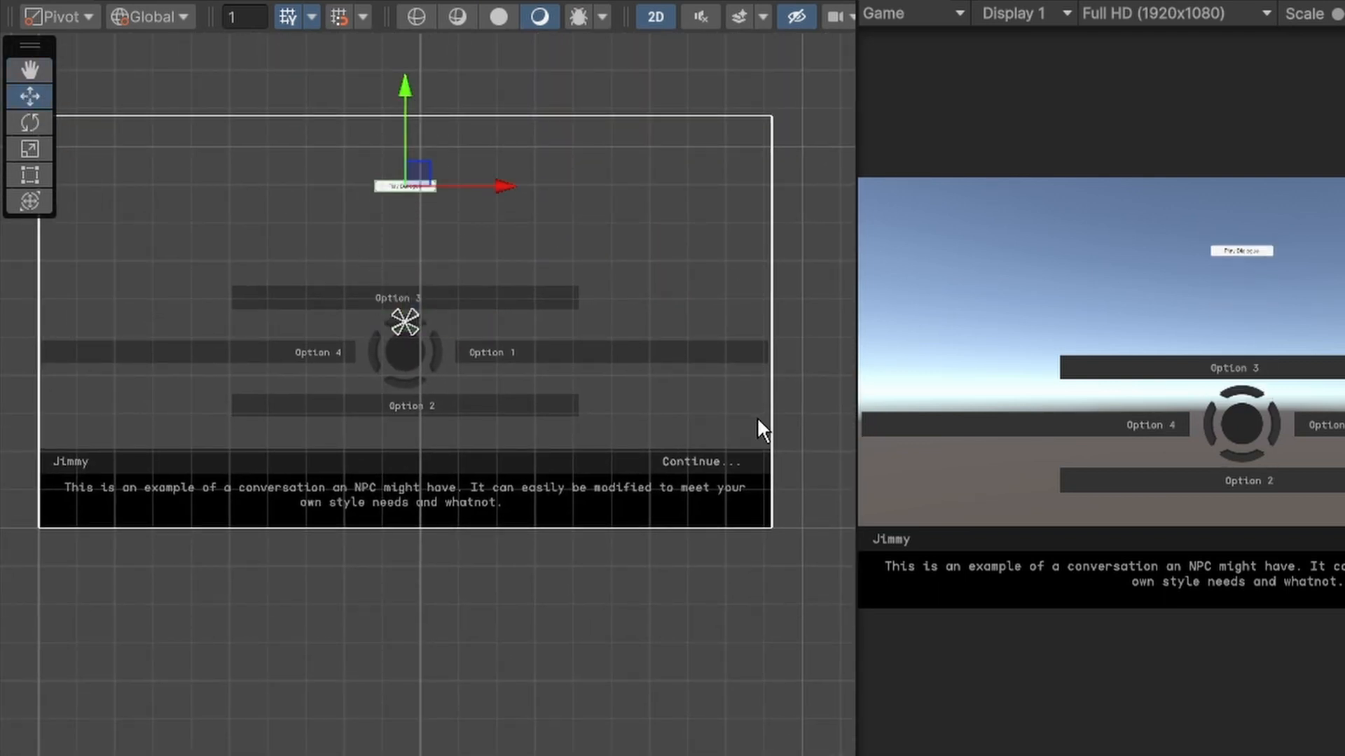
drag(461, 305, 189, 305)
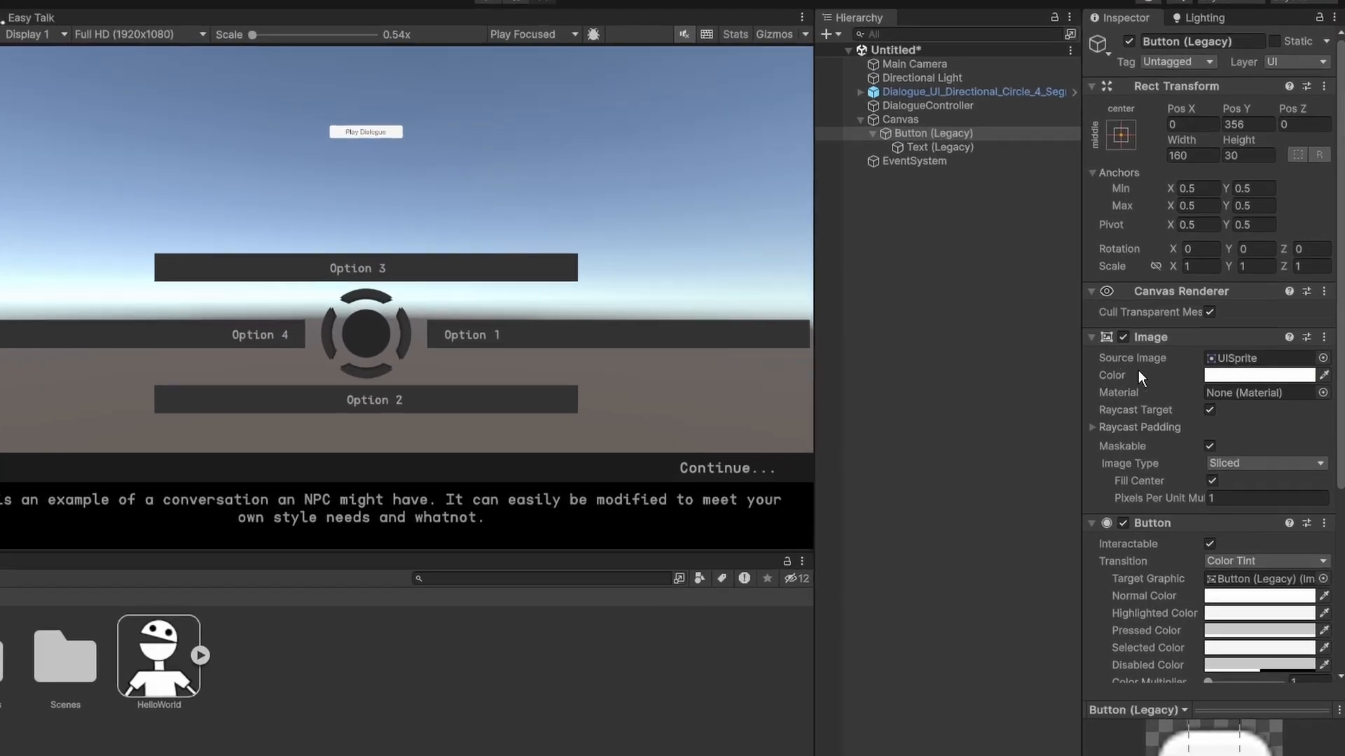
Add an On Click event to the button that calls PlayDialogue (string) on the DialogueController object.
scroll(1190, 435, down, 5)
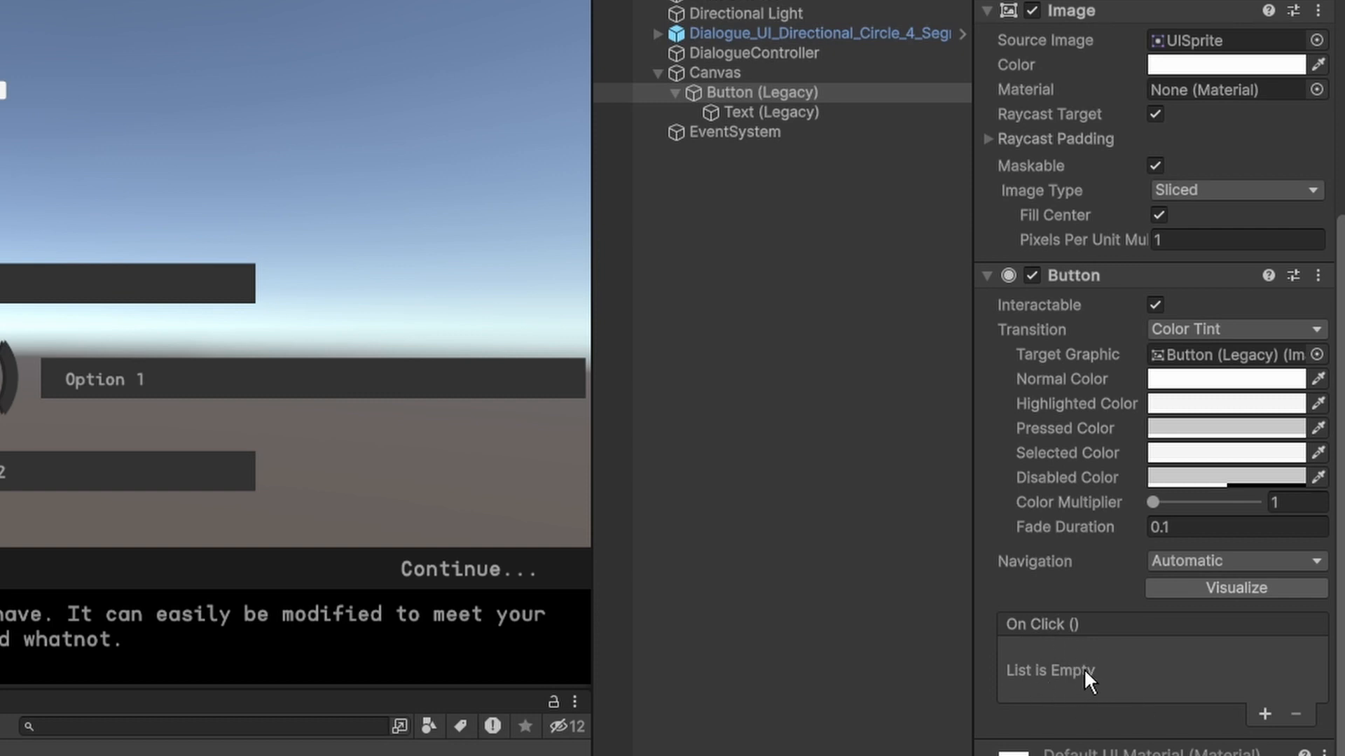
click(1265, 715)
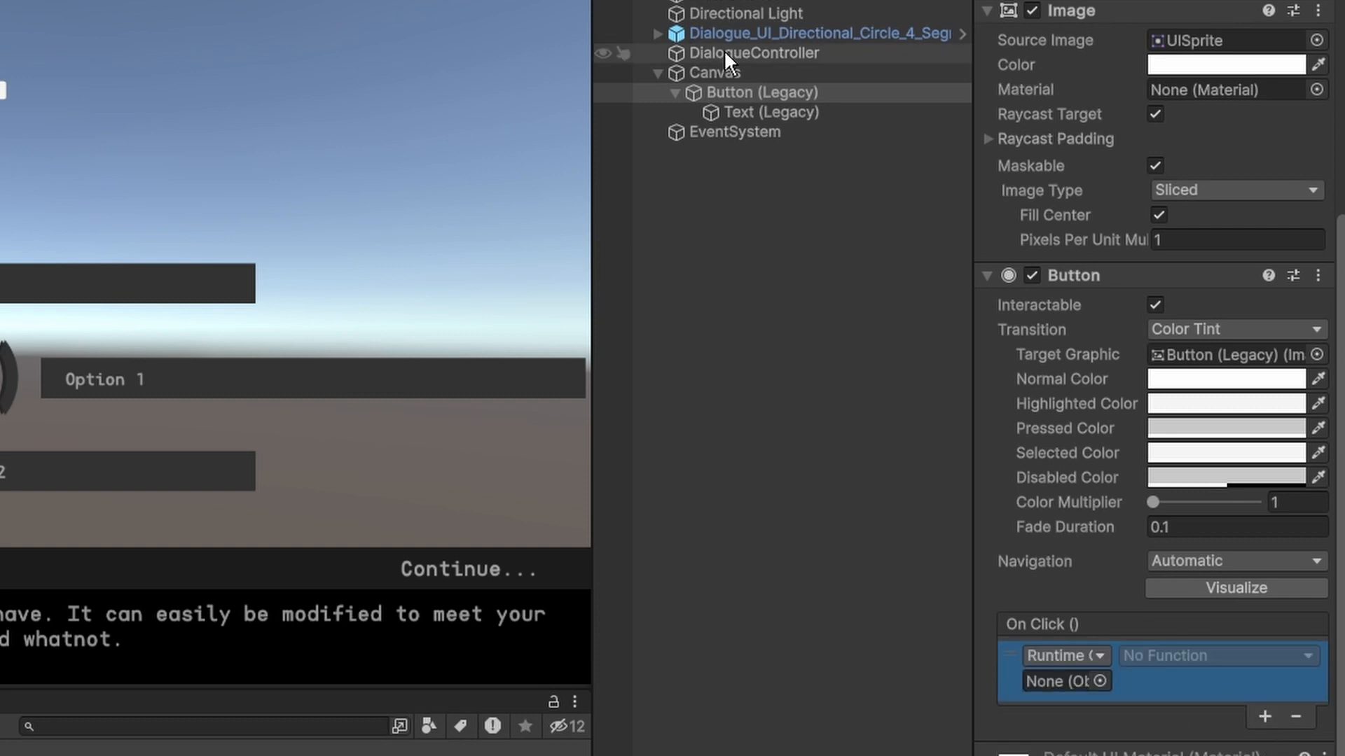
drag(725, 51, 1060, 684)
click(1207, 657)
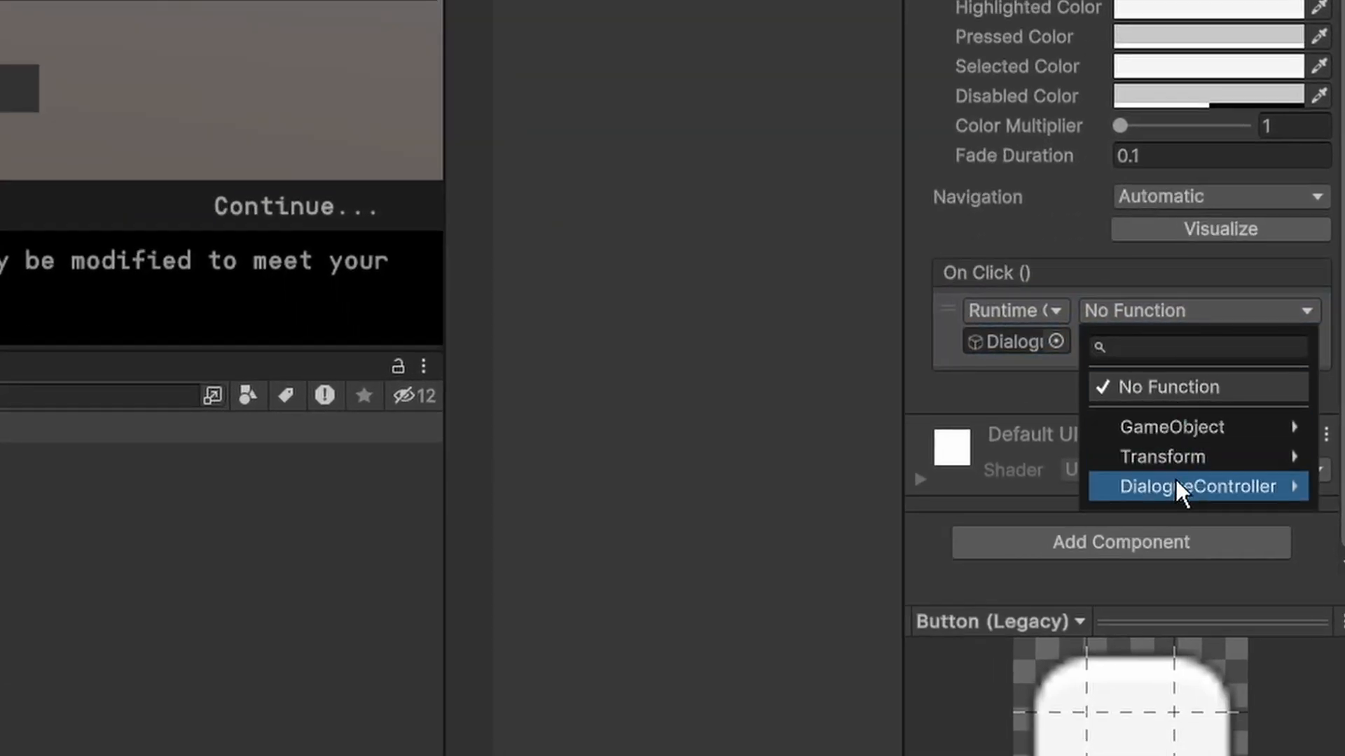
mouse_move(1225, 755)
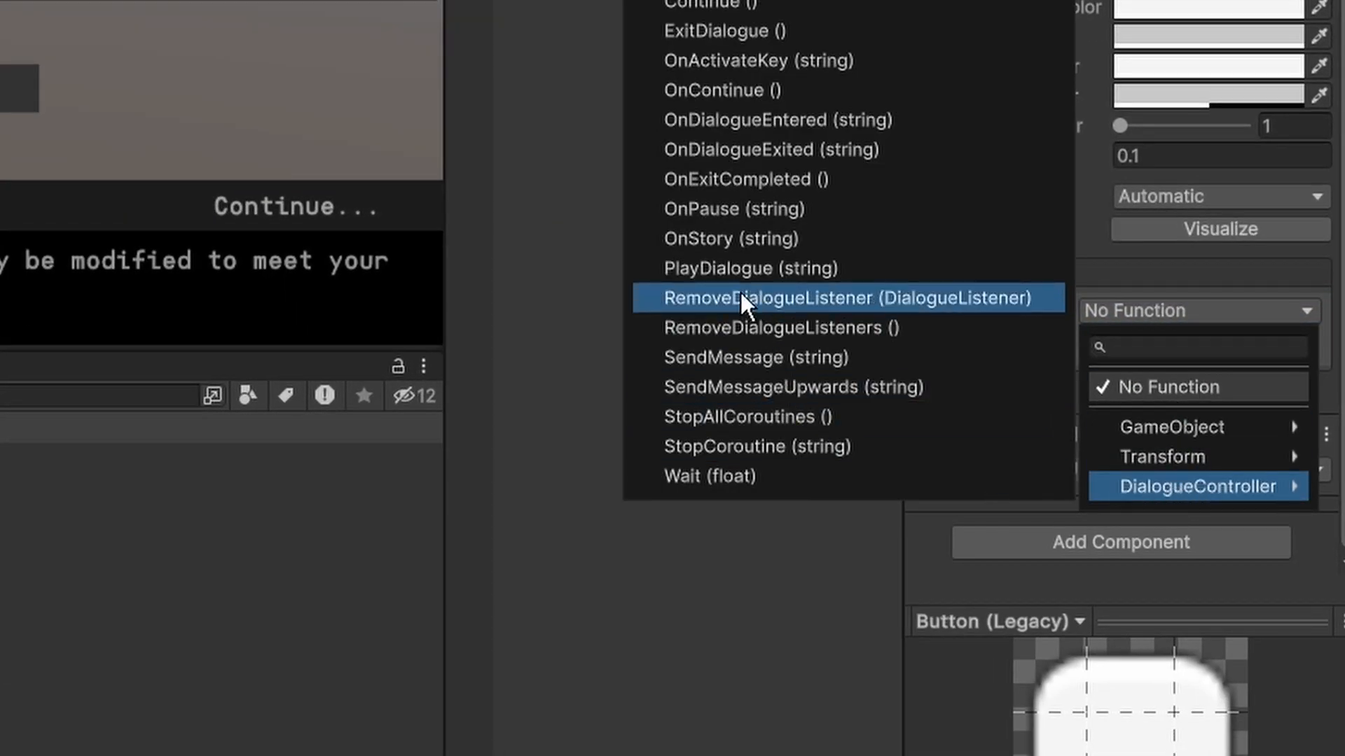
click(759, 269)
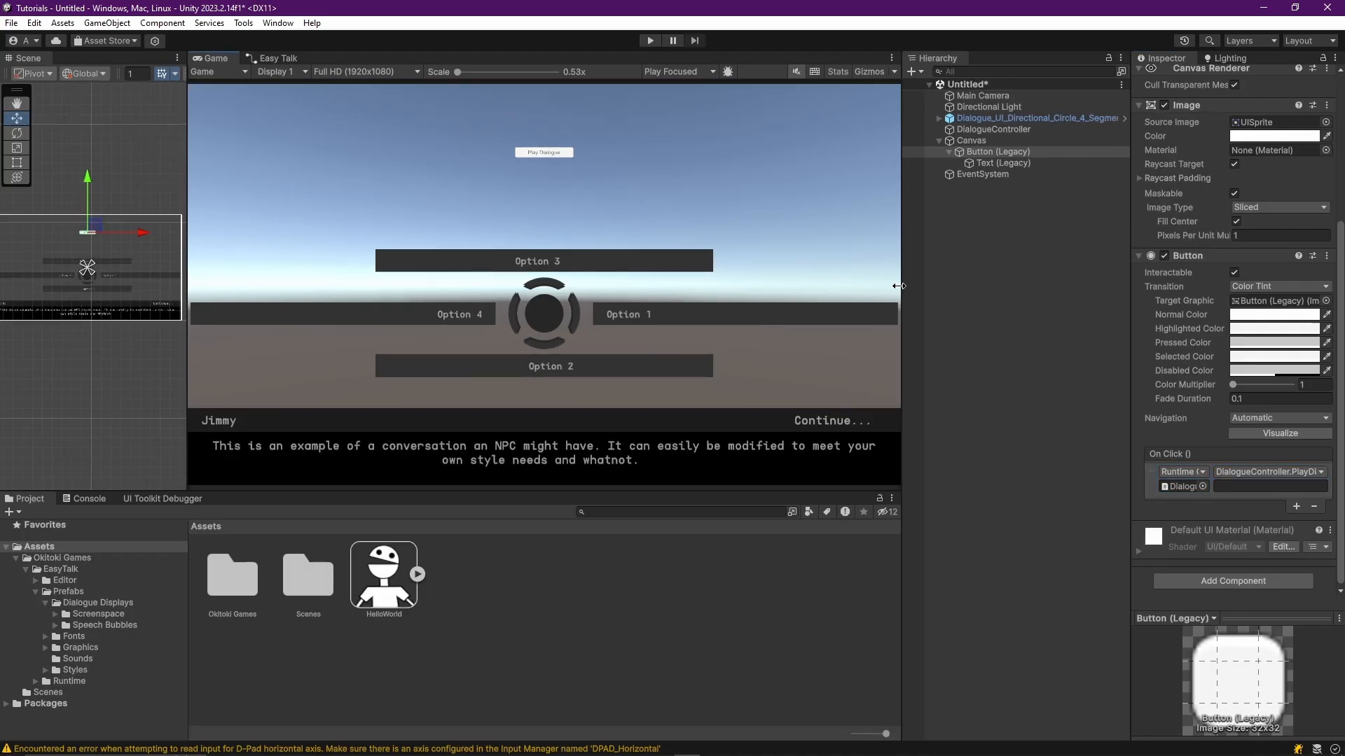
Run the scene and test the HelloWorld dialogue through the Play Dialogue button, advancing past its line.
click(650, 41)
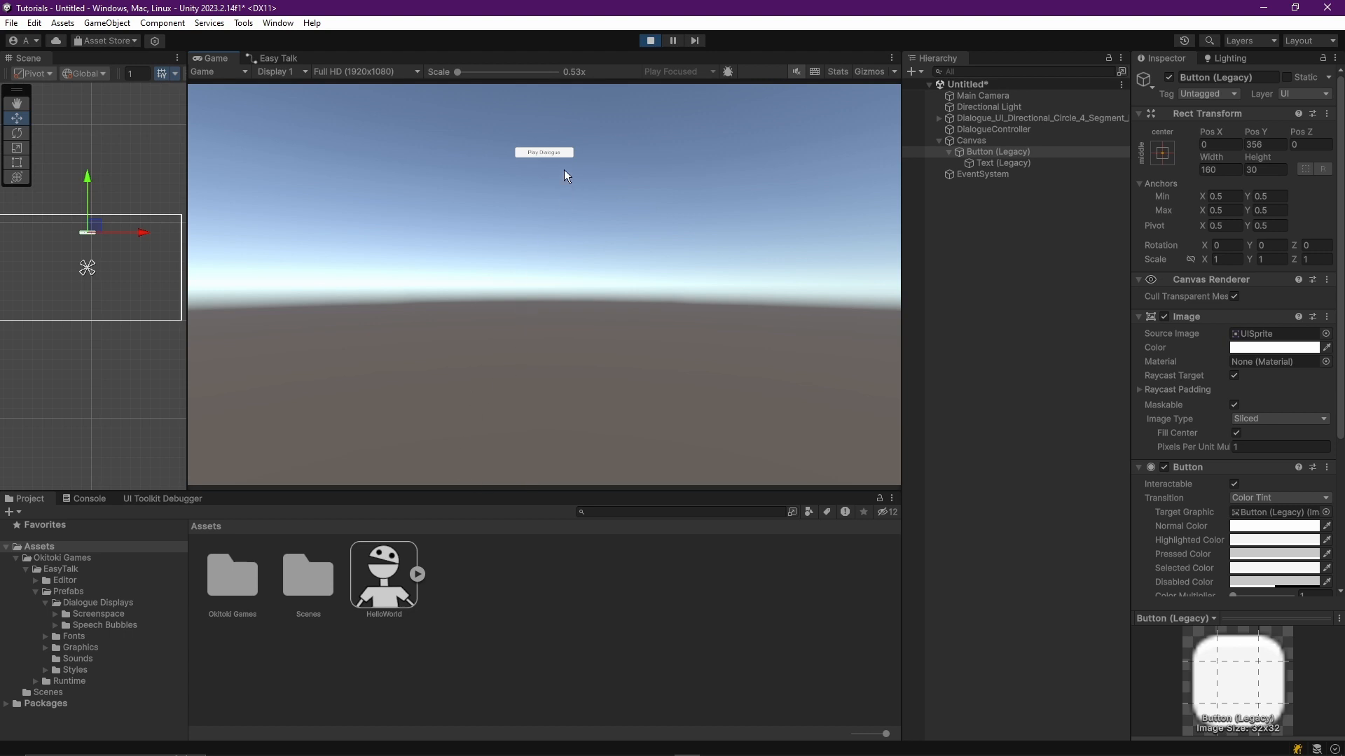
click(544, 153)
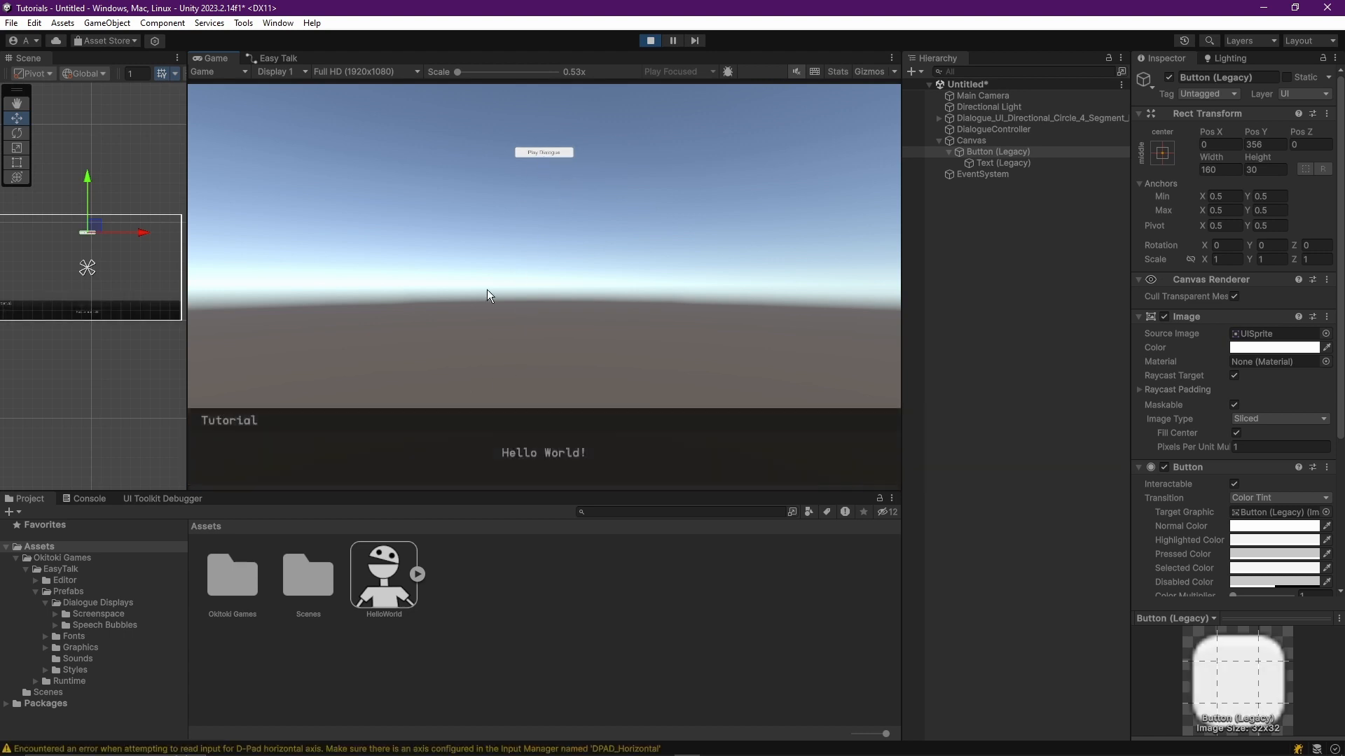
click(452, 451)
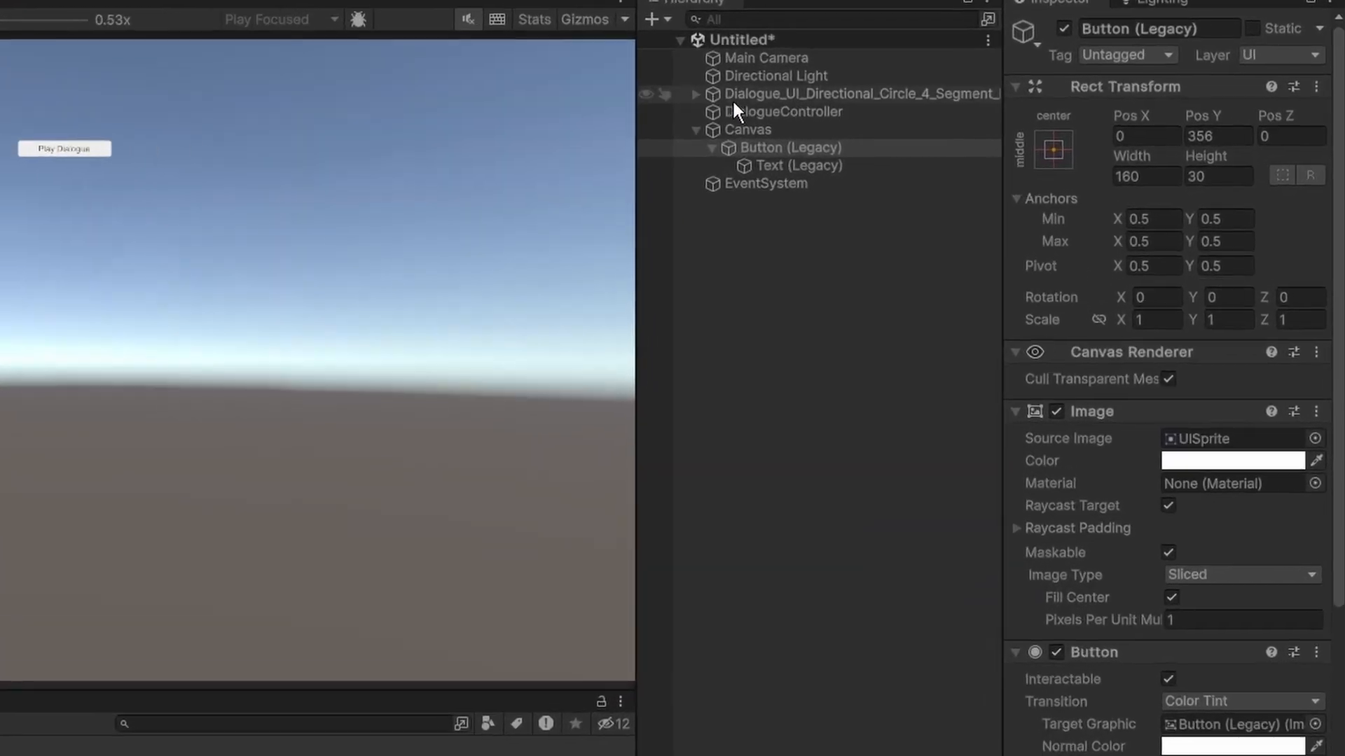
Set the Playback Type of the DialogueController to WAIT_FOR_COMMAND while the scene is running.
click(980, 128)
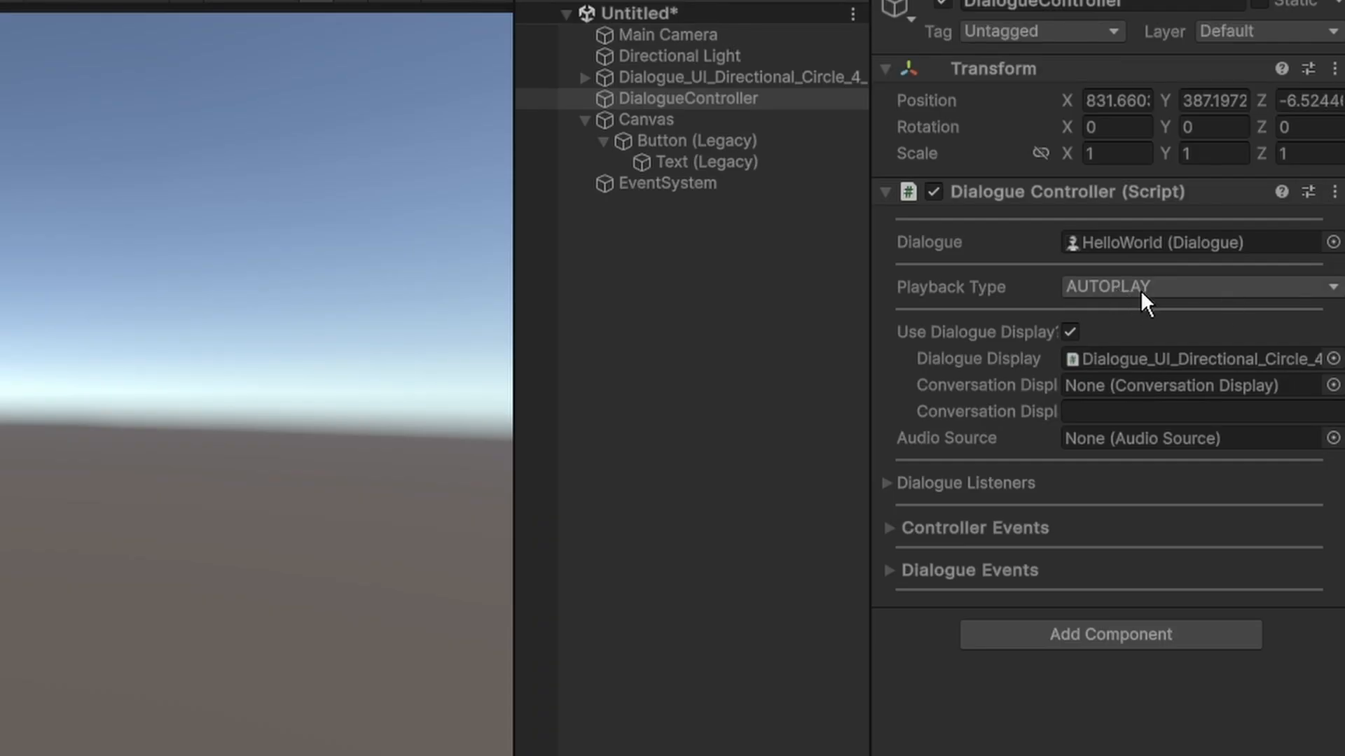
click(1161, 289)
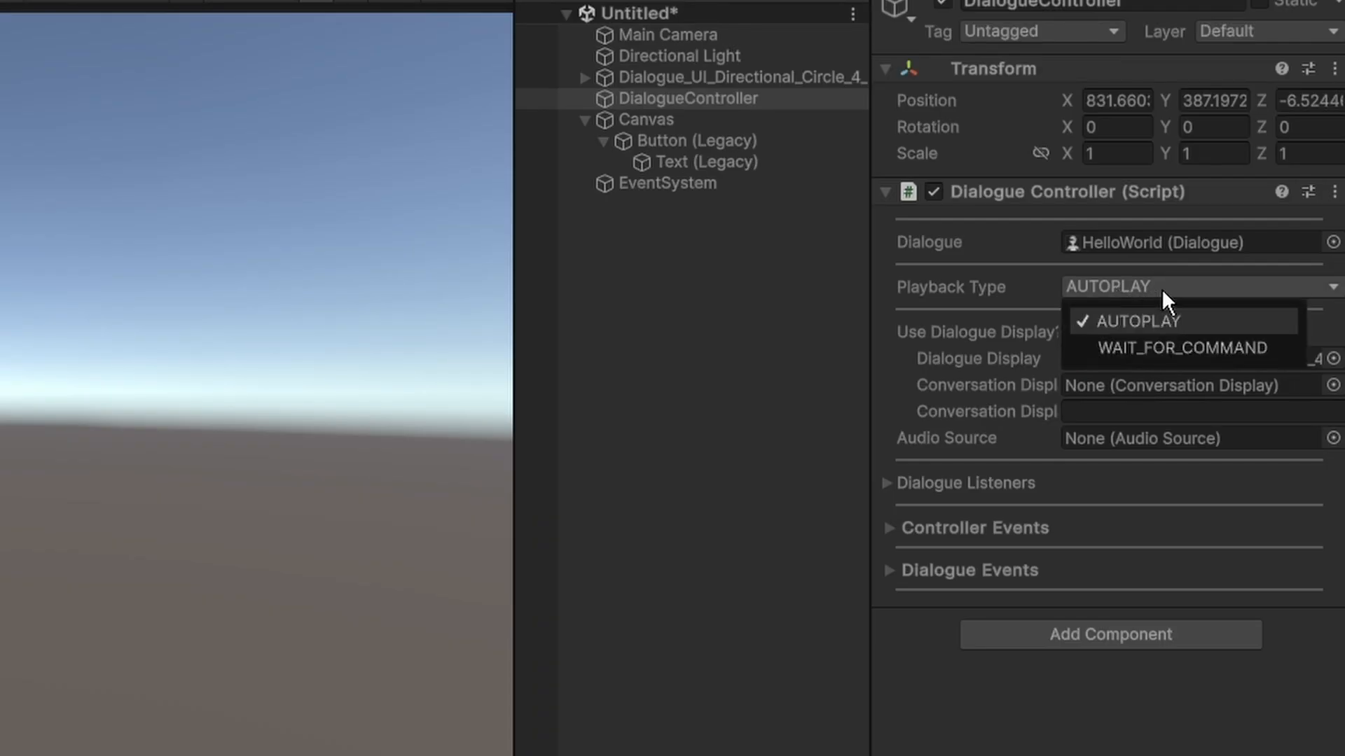
click(1175, 348)
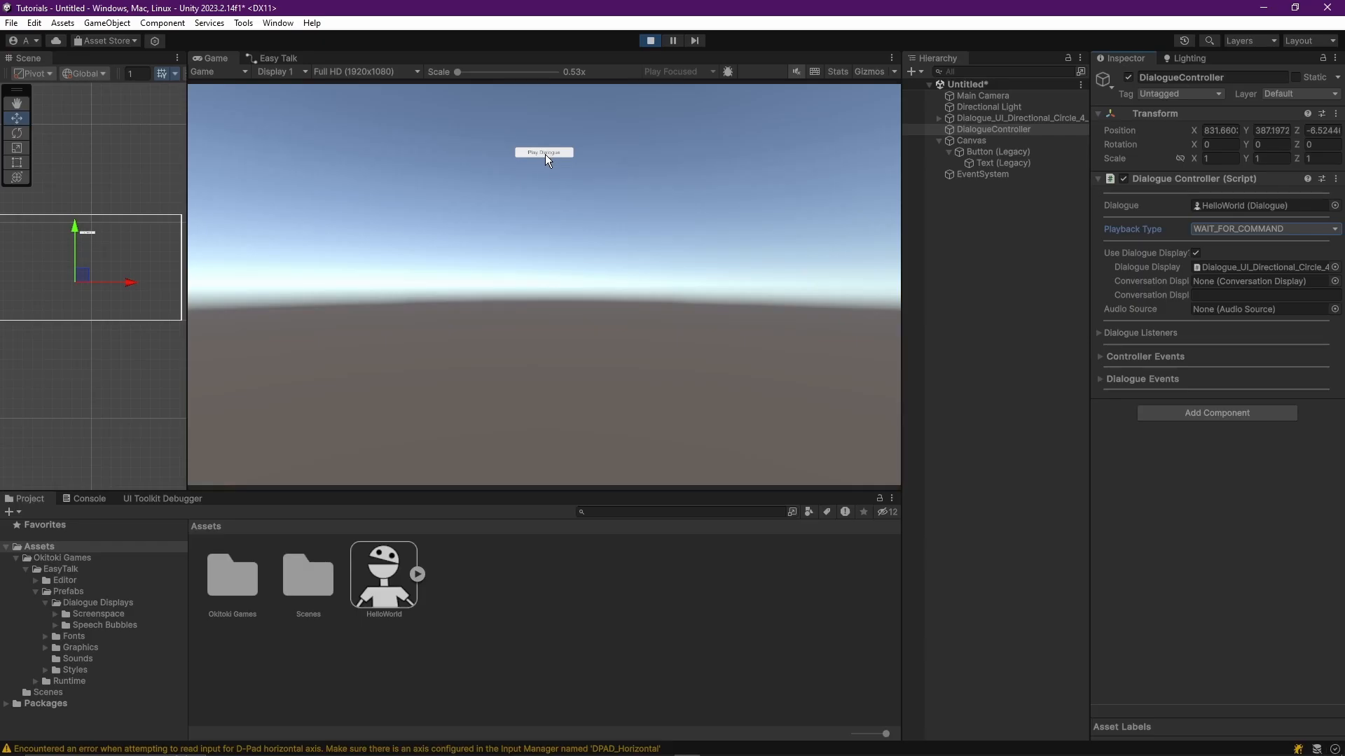
Play the dialogue again through the Play Dialogue button, continue past its line, and exit Play mode.
click(545, 153)
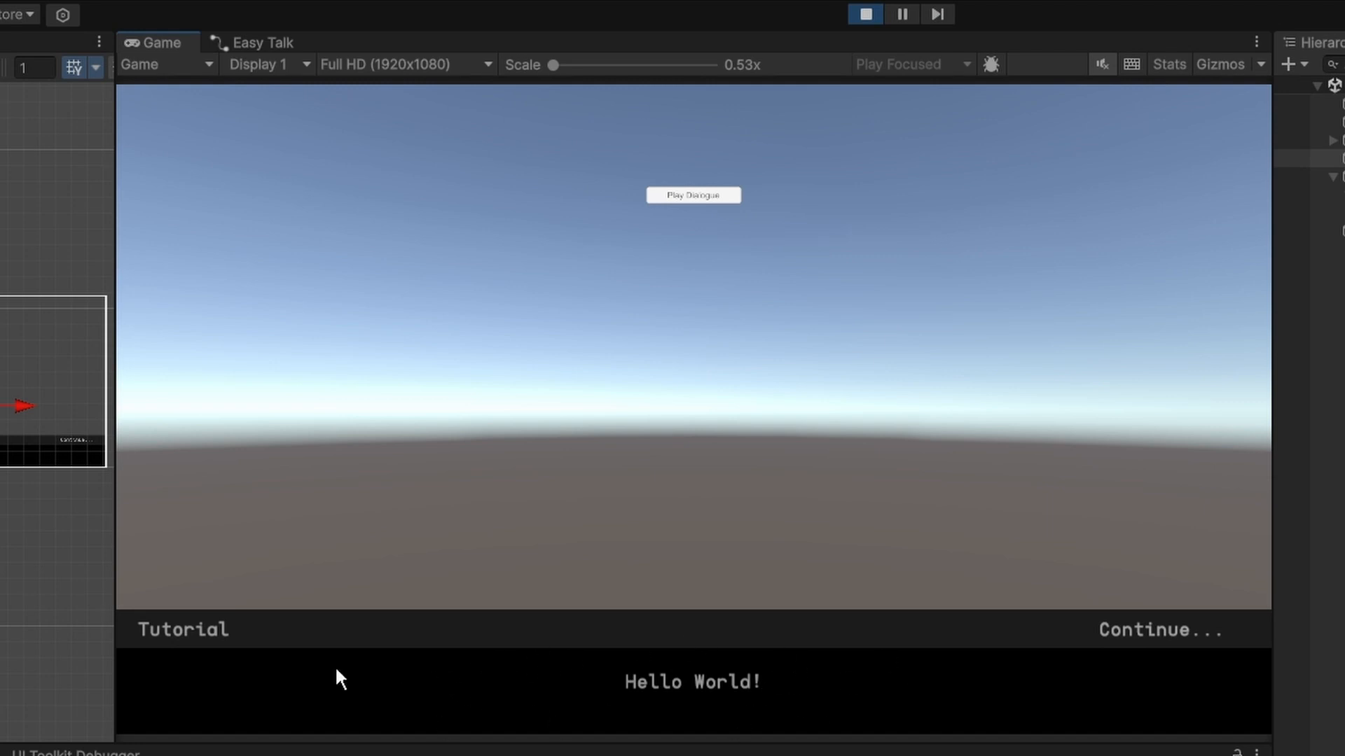
click(1168, 629)
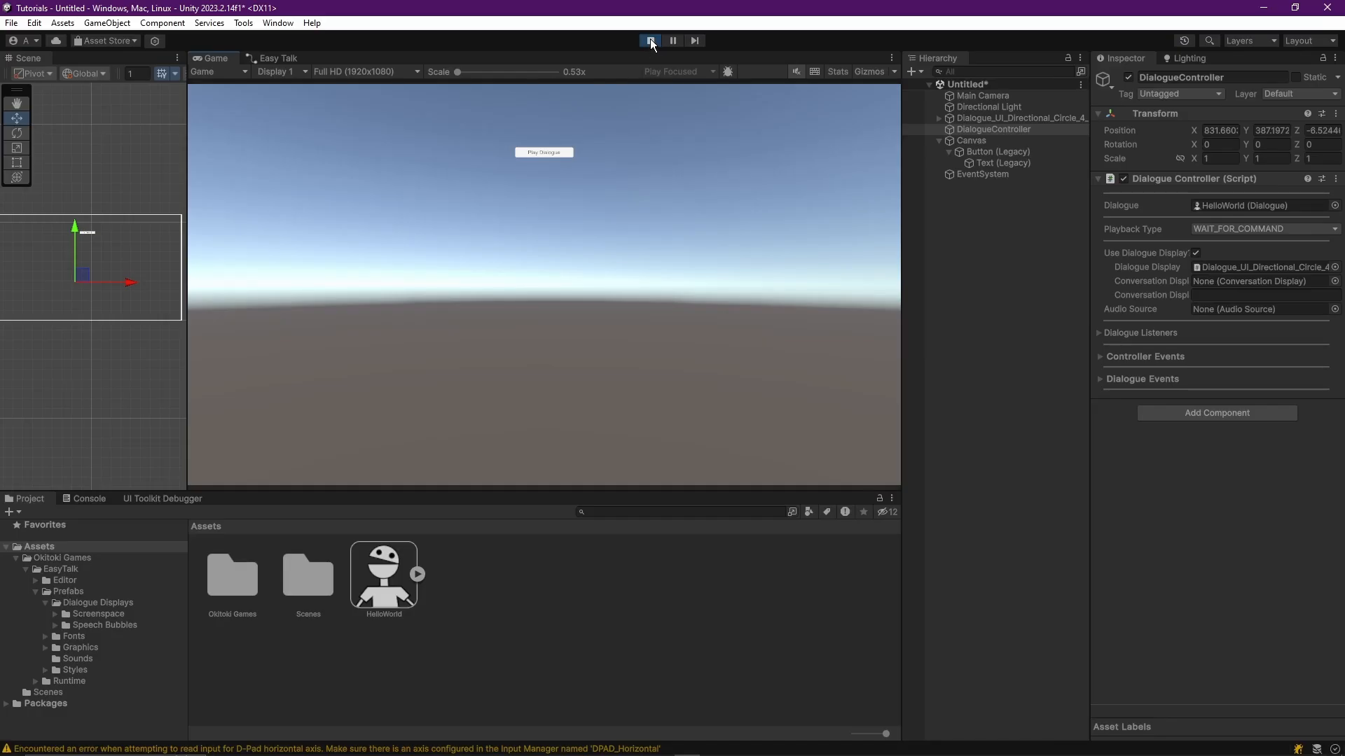
click(650, 40)
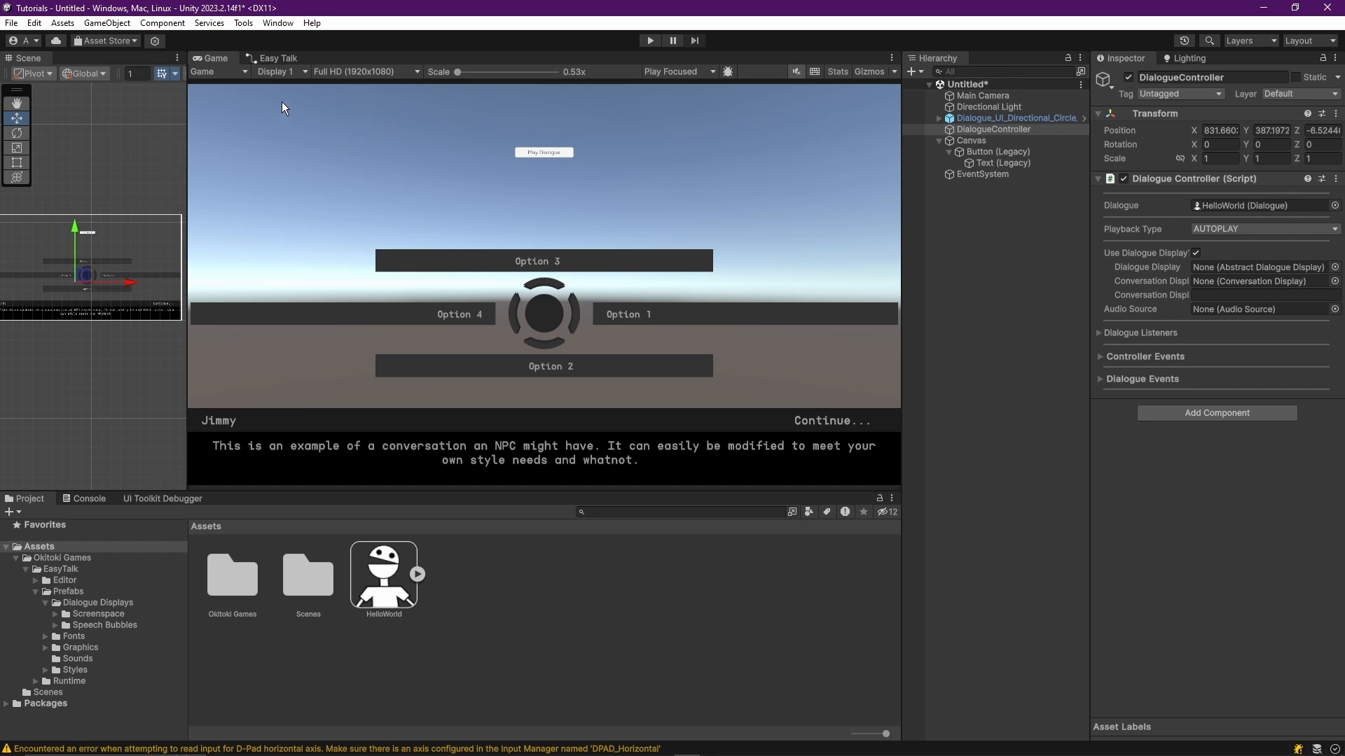
In the Easy Talk dialogue graph, move the Exit node farther from the Conversation node and remove the connection between them.
click(275, 58)
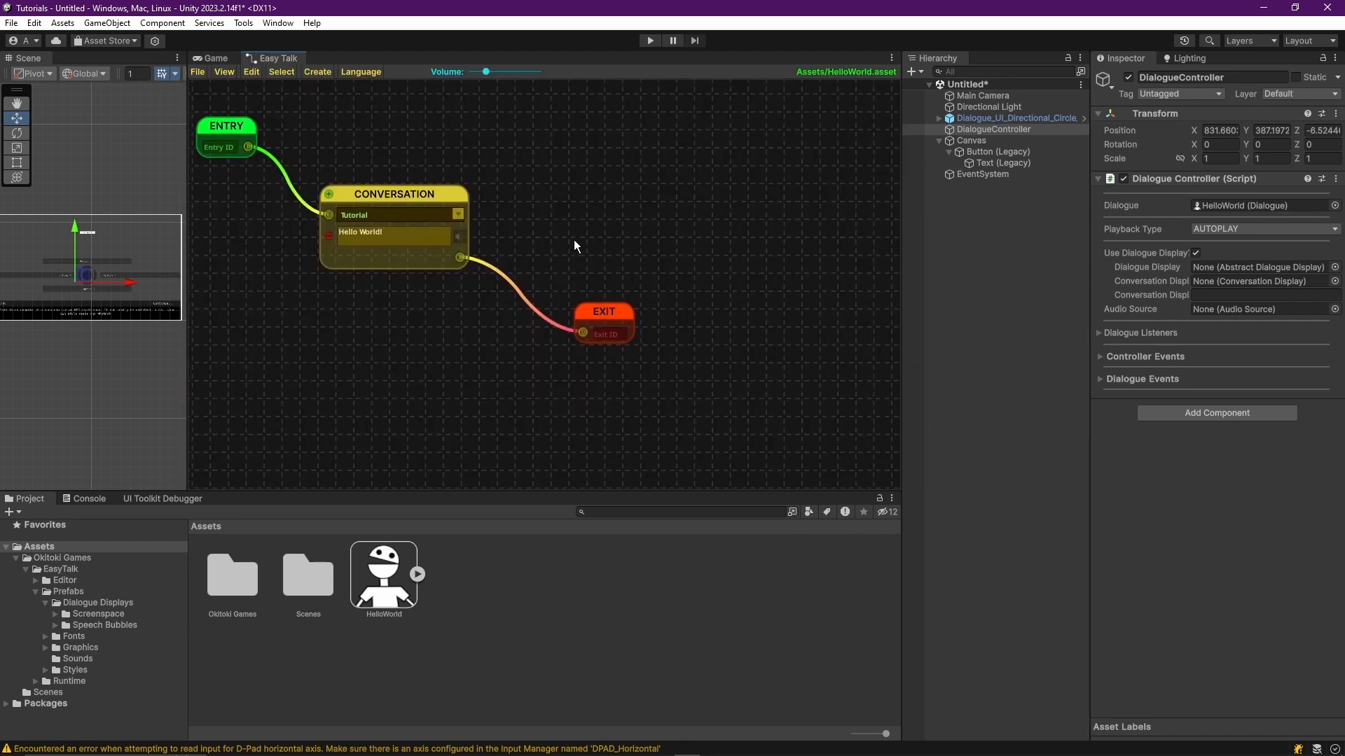
scroll(602, 273, down, 5)
middle_drag(613, 277, 543, 263)
scroll(539, 266, up, 4)
drag(562, 276, 783, 409)
middle_drag(680, 358, 654, 340)
scroll(654, 341, up, 2)
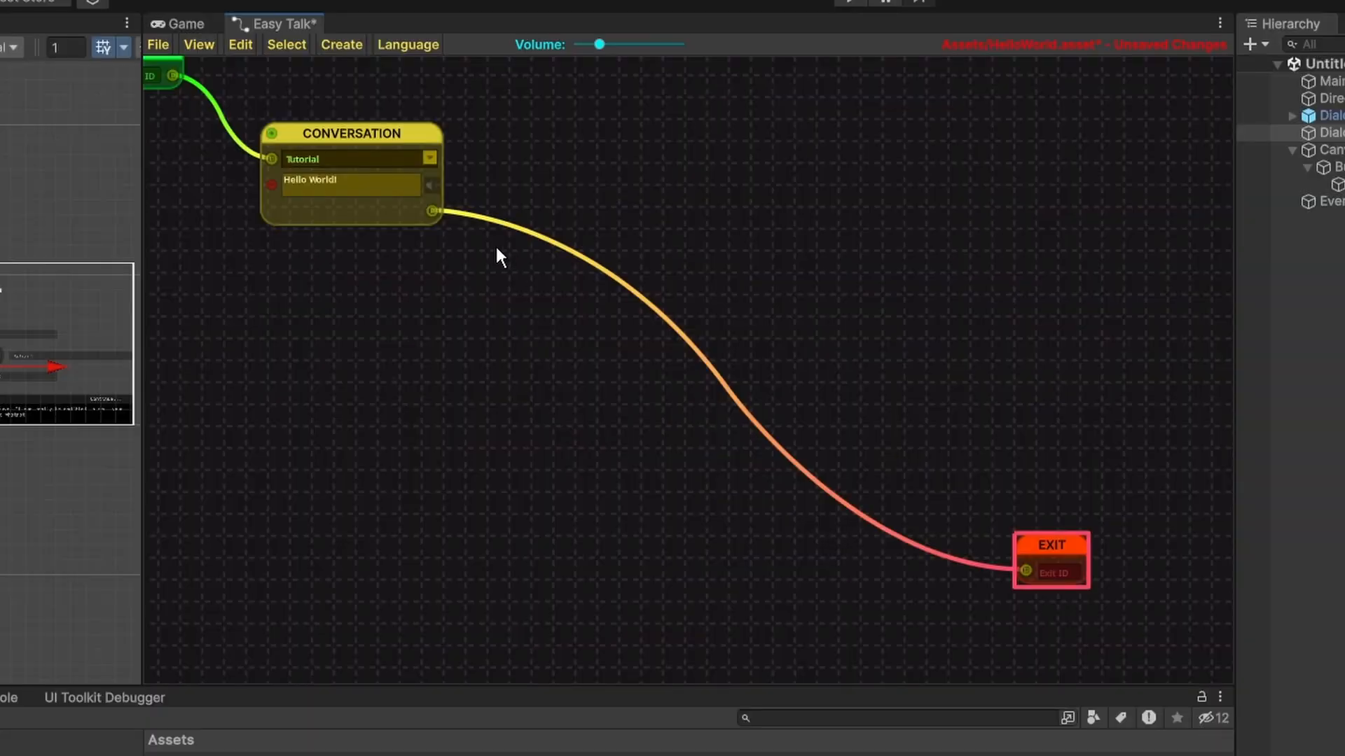
middle_drag(418, 206, 432, 219)
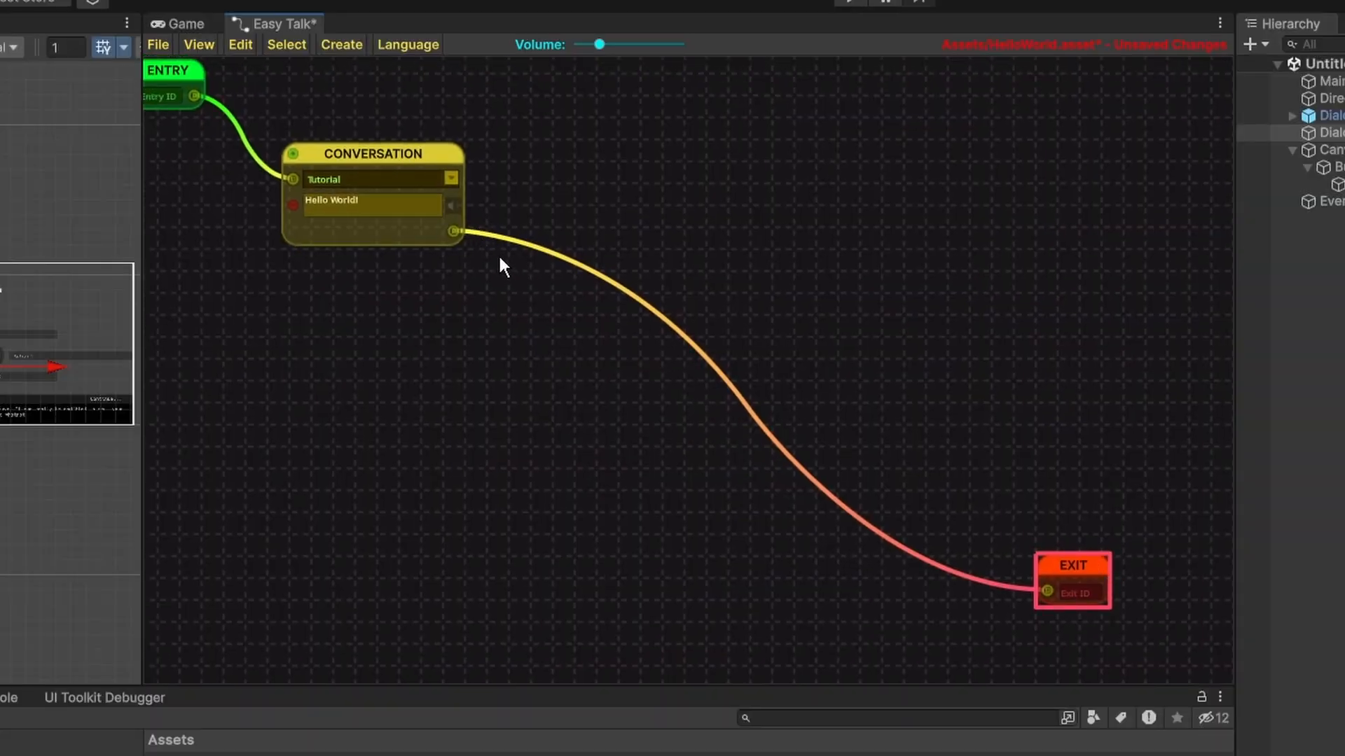
right_click(454, 234)
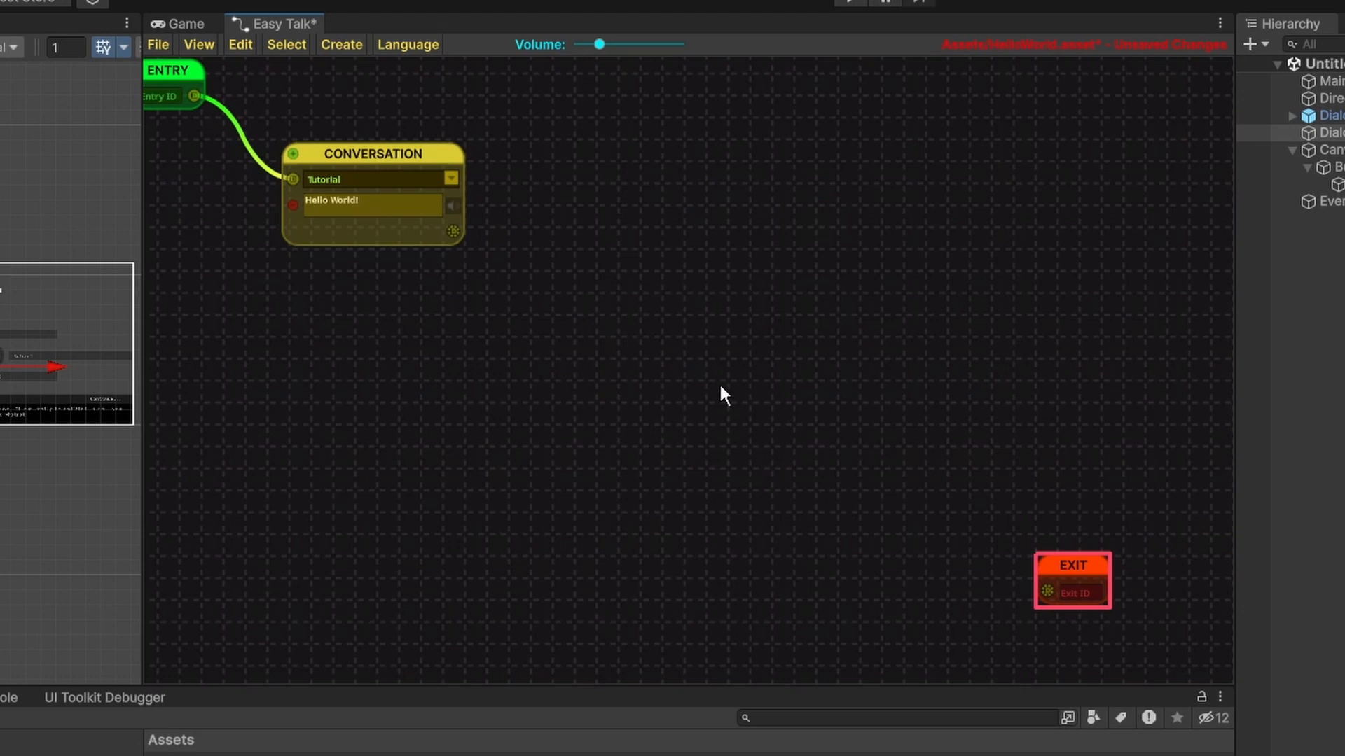
Add an Option node beside the Conversation node and connect the Conversation output to the Option input.
click(729, 425)
key(space)
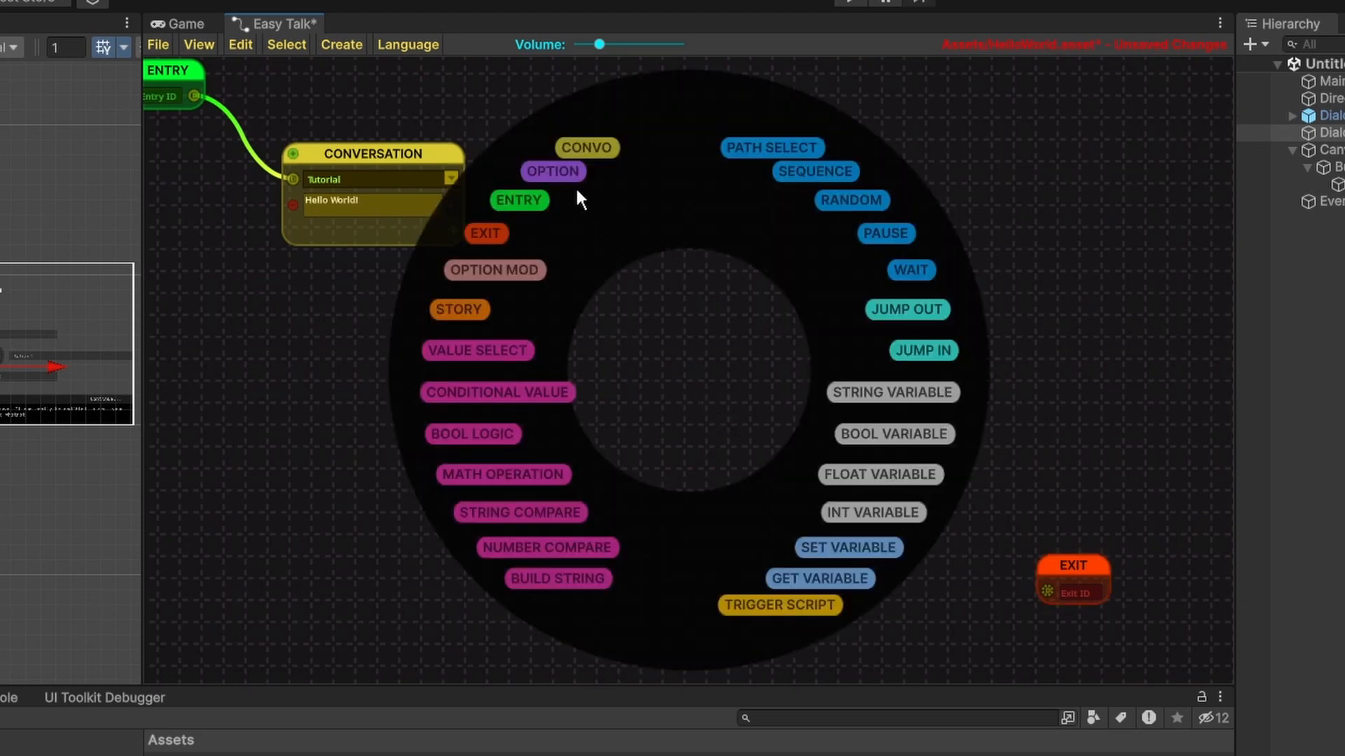
click(553, 172)
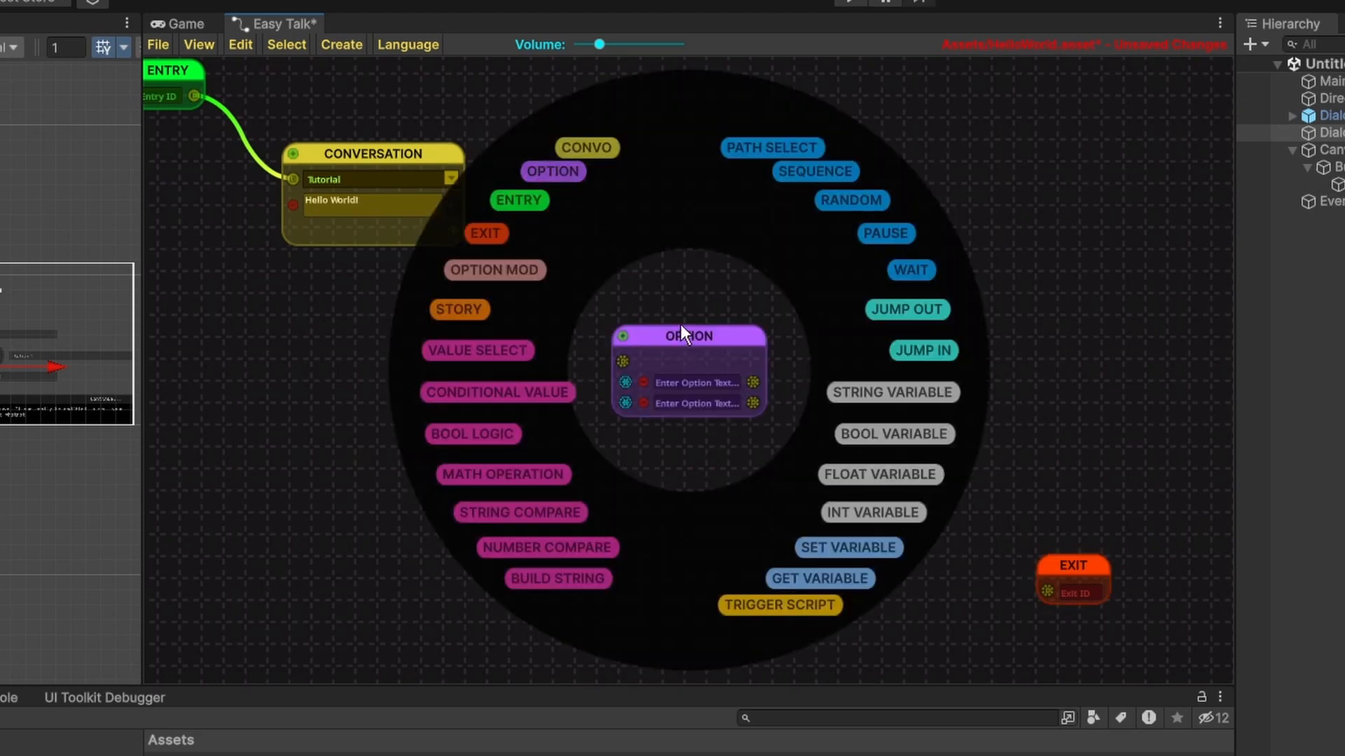
drag(682, 334, 655, 243)
scroll(509, 257, up, 3)
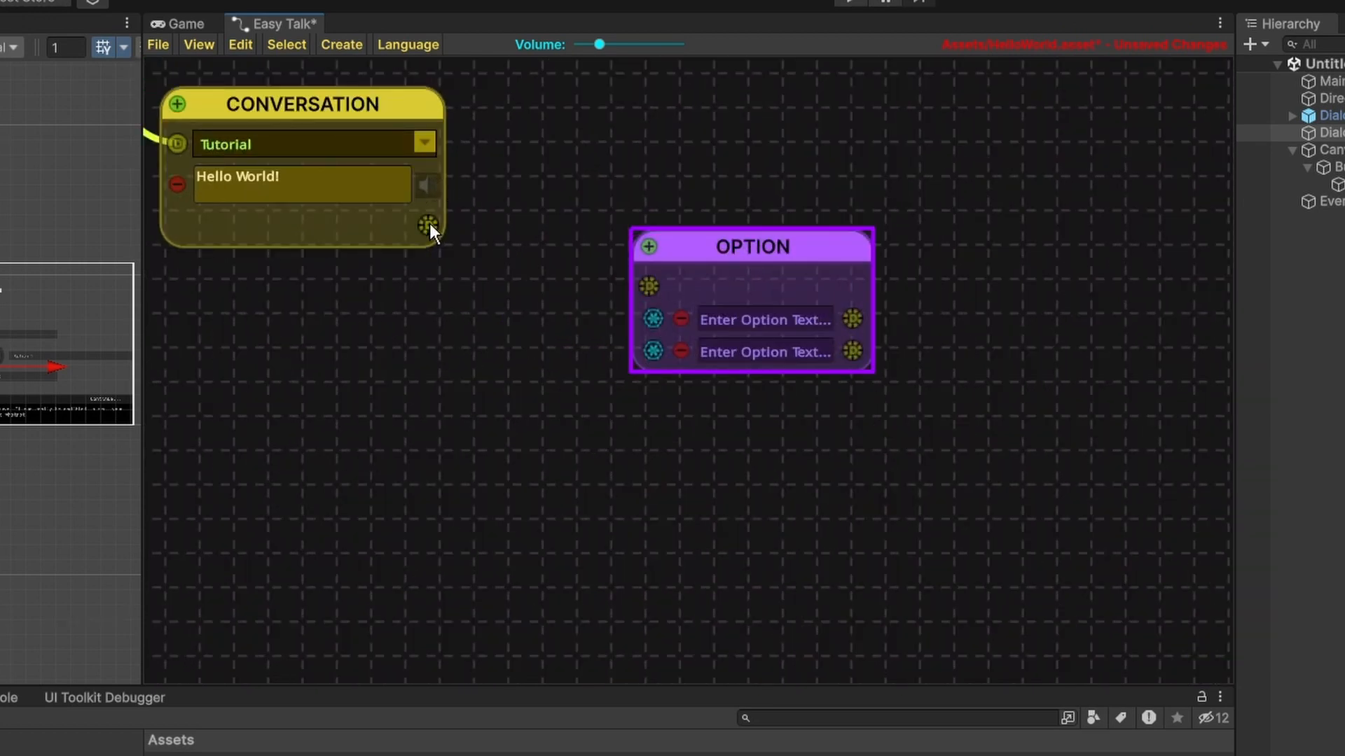
drag(429, 225, 649, 285)
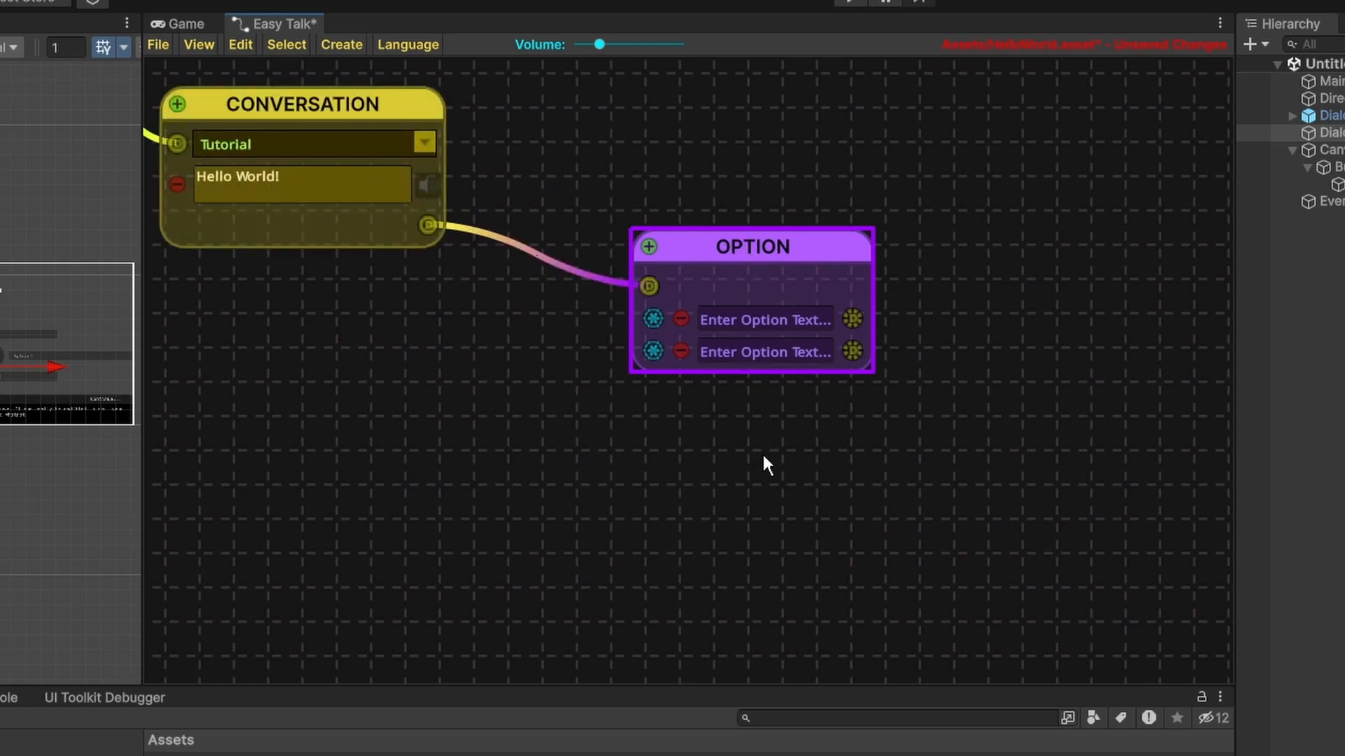
Add four extra options to the Option node and remove four again, keeping two.
click(648, 248)
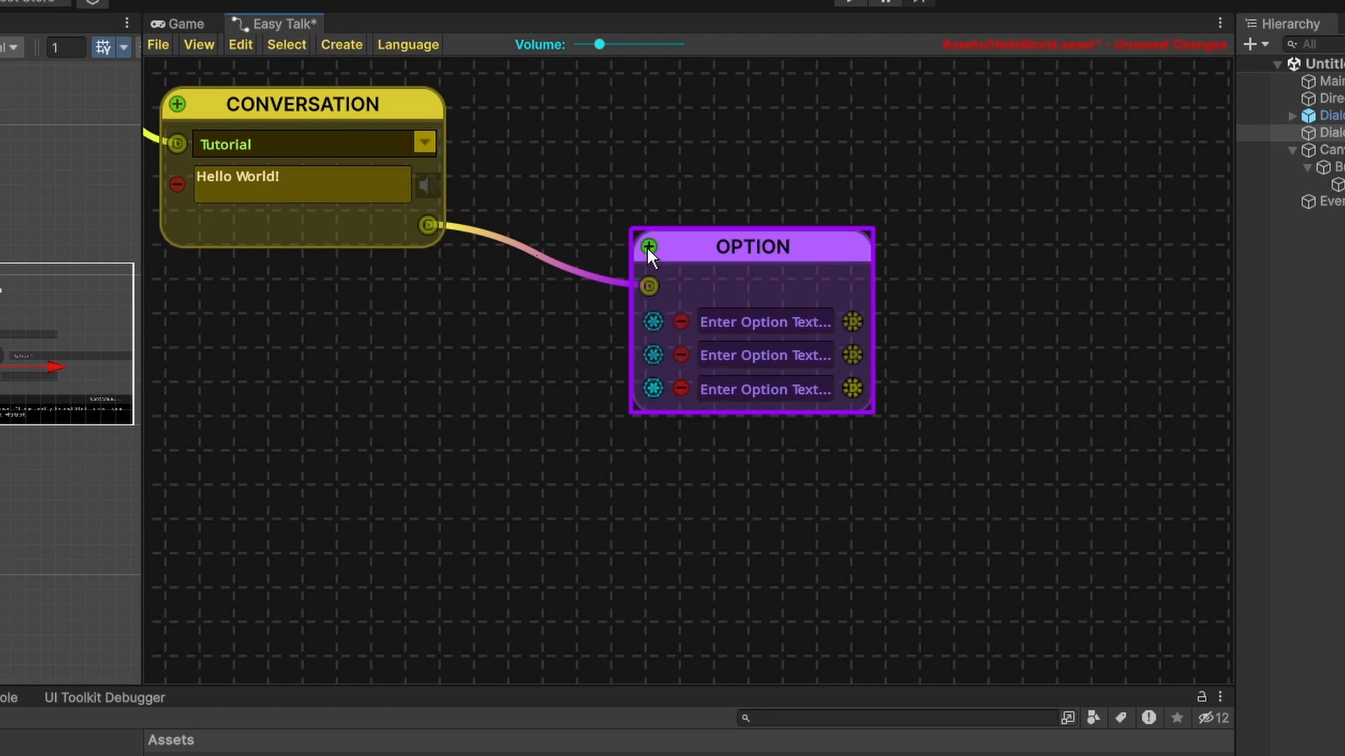
click(647, 248)
click(648, 248)
click(648, 248)
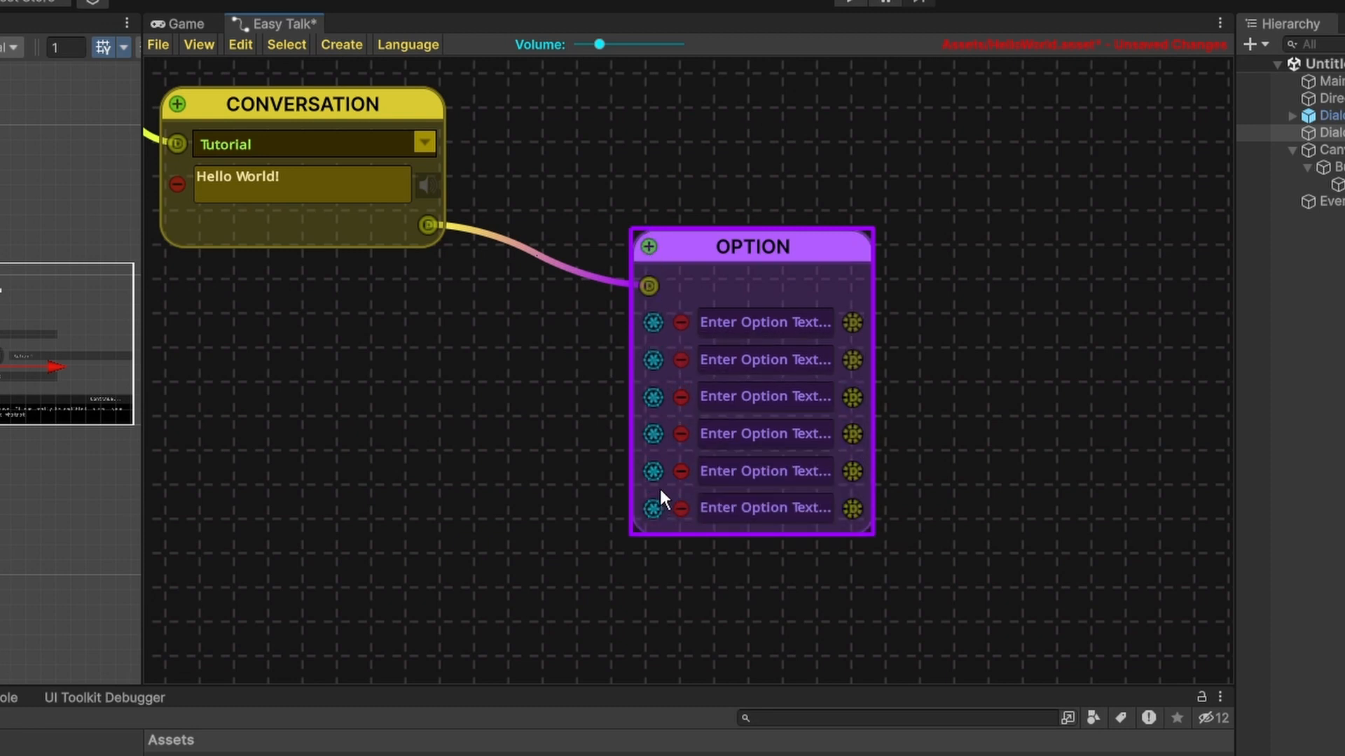
click(678, 468)
click(678, 435)
click(675, 414)
click(678, 400)
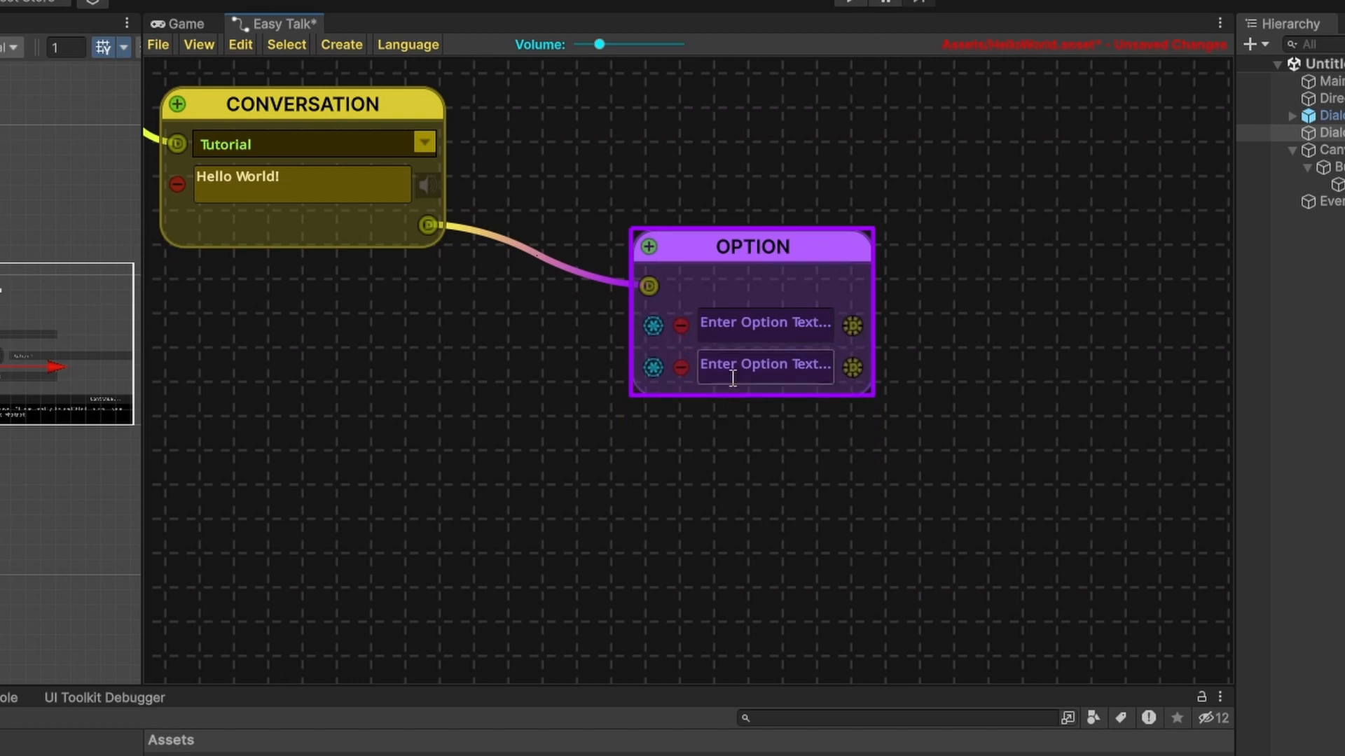
Enter "Option 1" and "Option 2" as the texts of the Option node's two options.
click(750, 324)
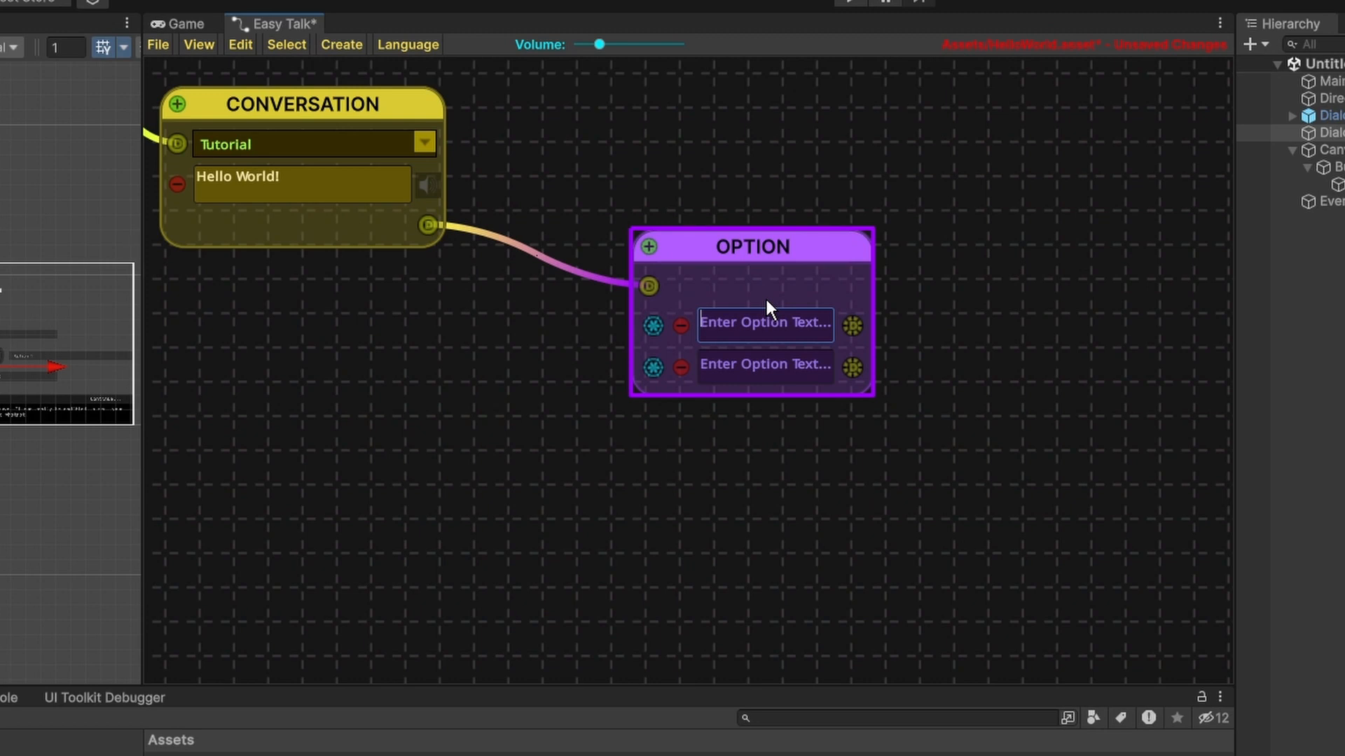
text(Option 1)
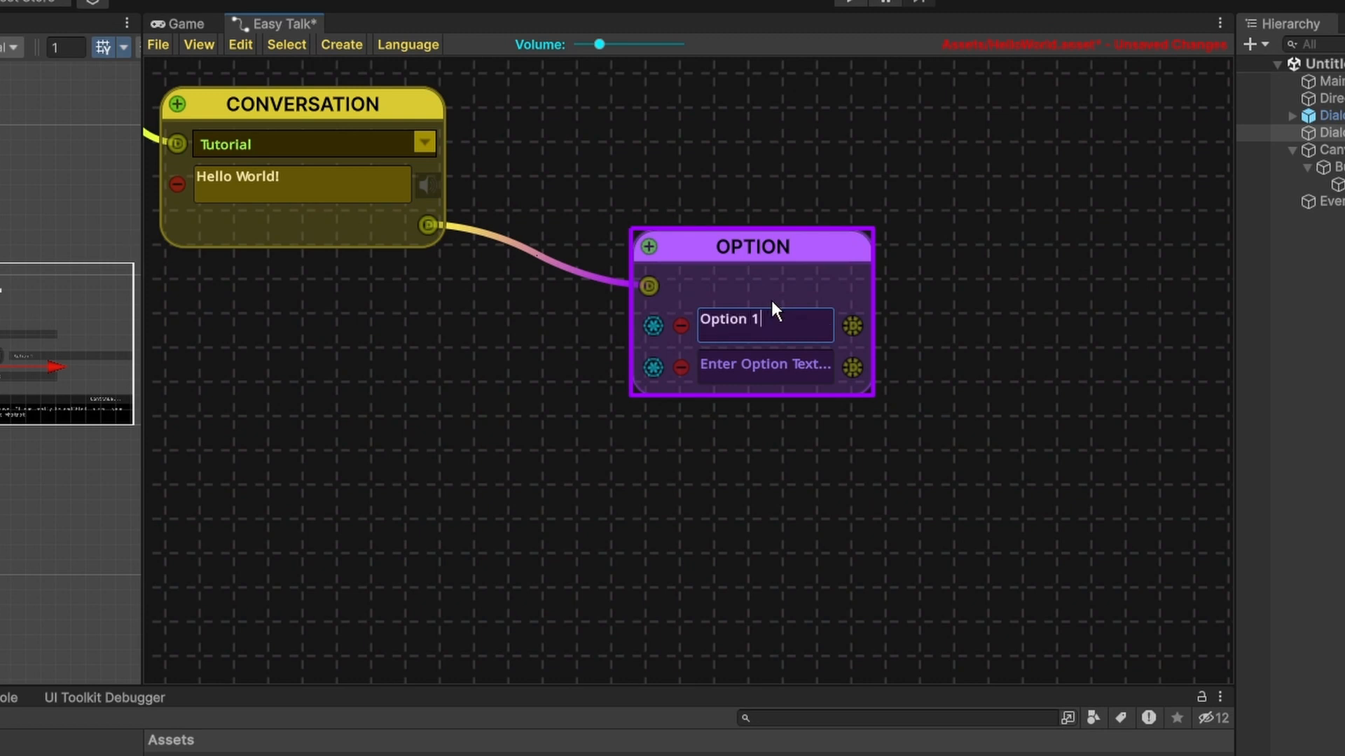
click(771, 371)
text(Option 2)
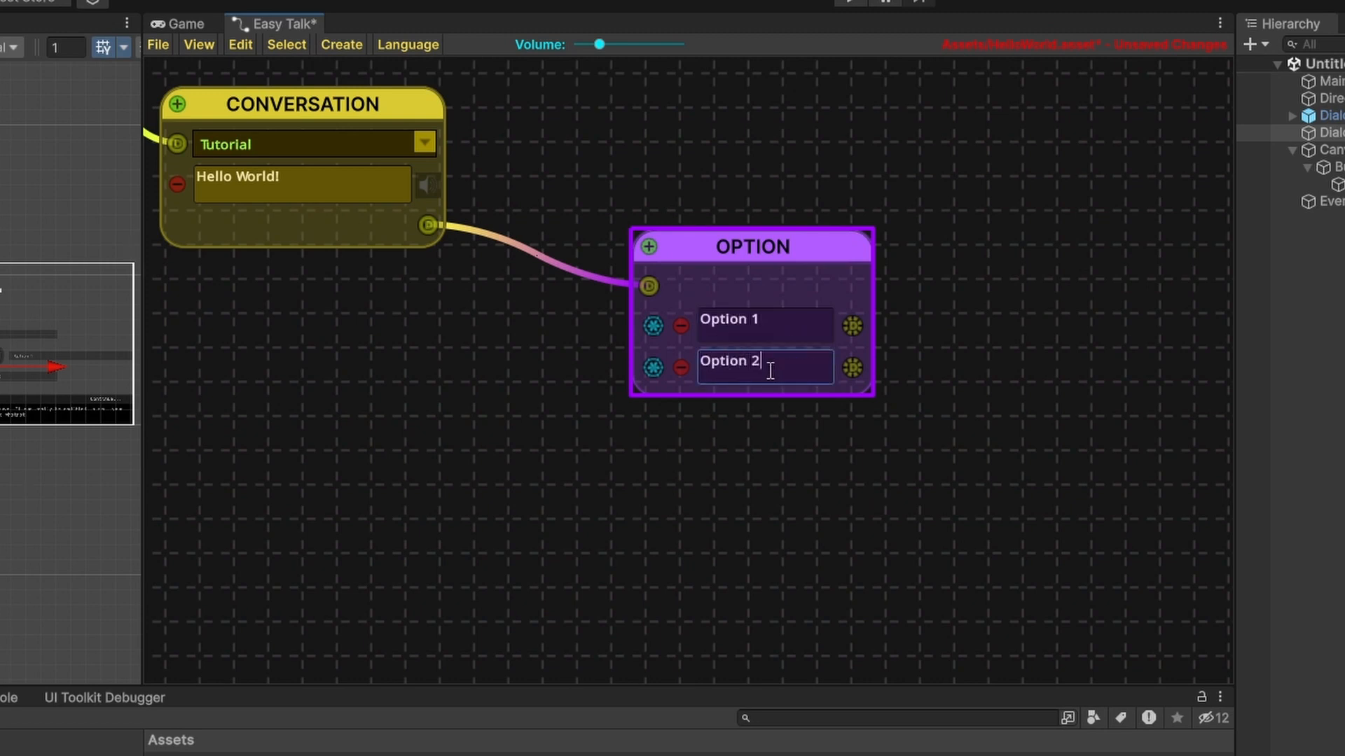
Connect both outputs of the Option node directly to the Exit node and remove those connections again.
scroll(993, 296, down, 2)
scroll(994, 300, down, 2)
middle_drag(996, 364, 697, 348)
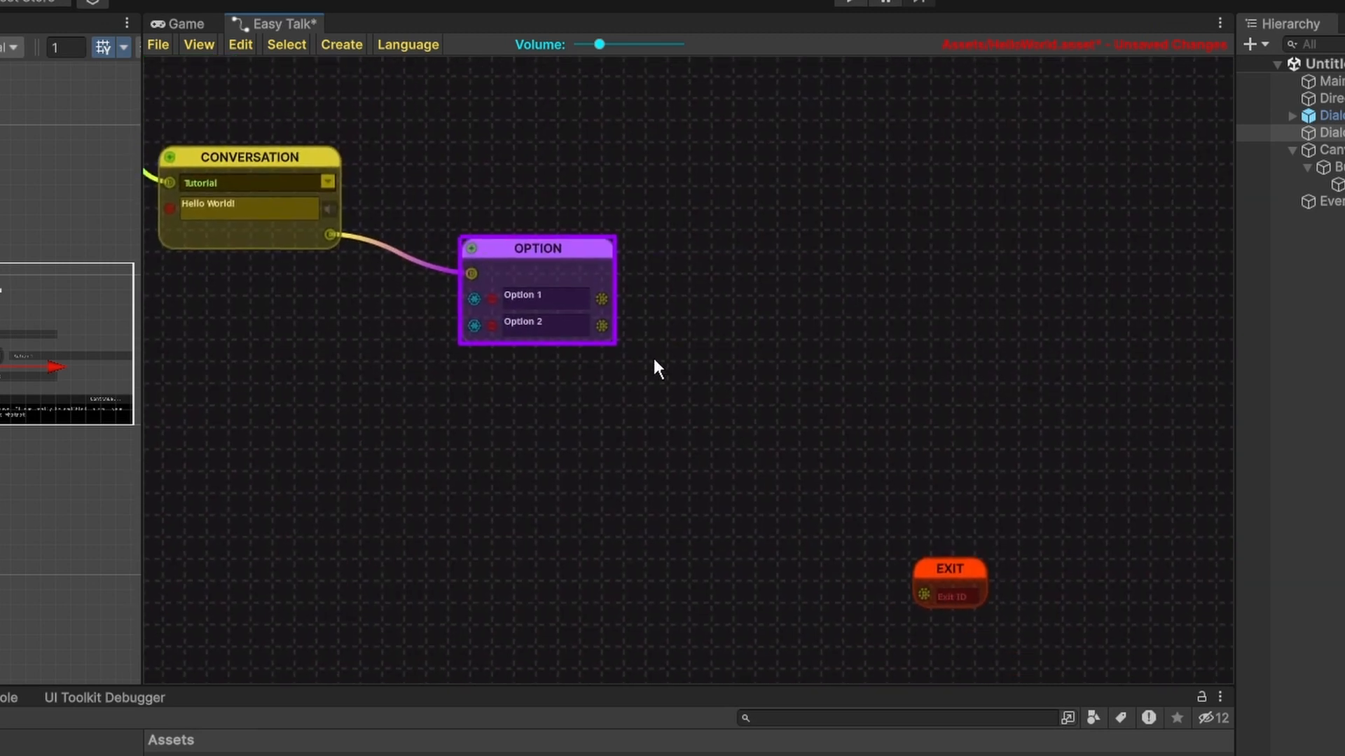
click(948, 570)
drag(948, 570, 876, 375)
scroll(609, 319, up, 1)
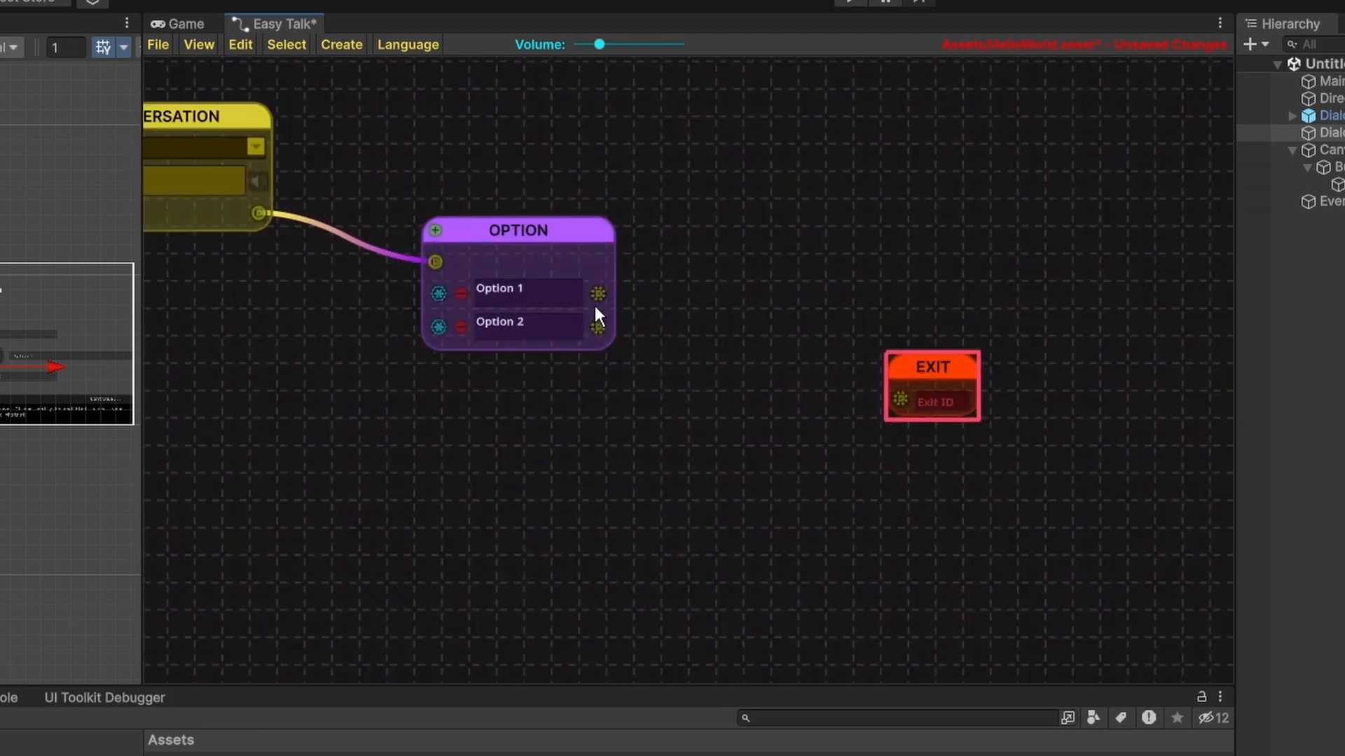
drag(598, 293, 900, 401)
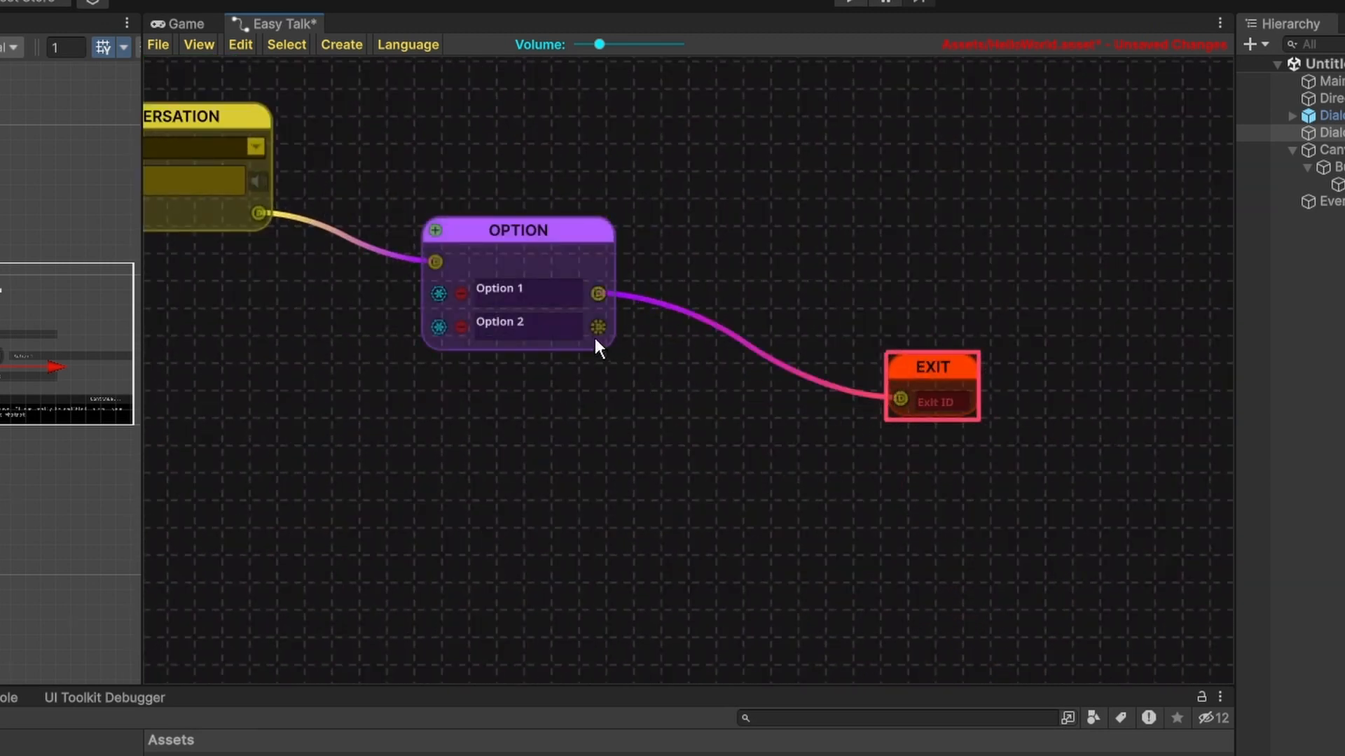
drag(598, 327, 901, 398)
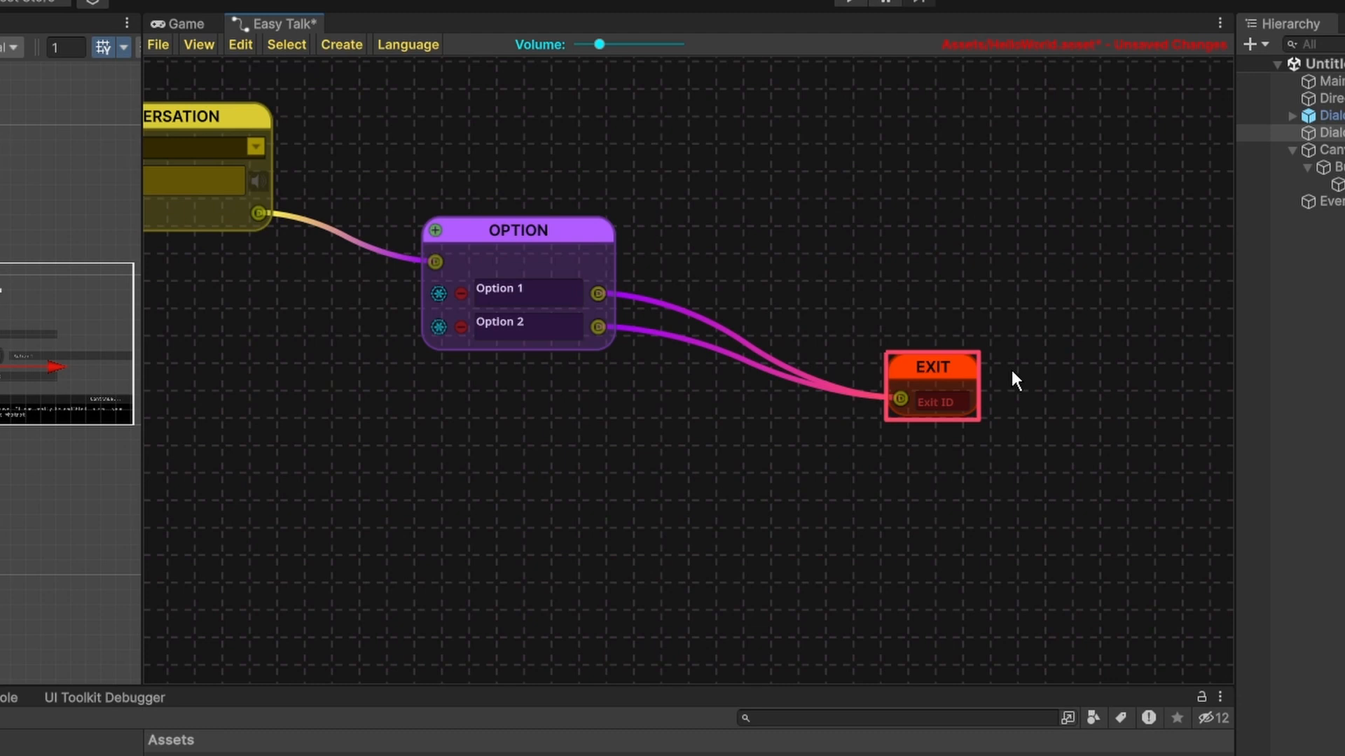
click(901, 398)
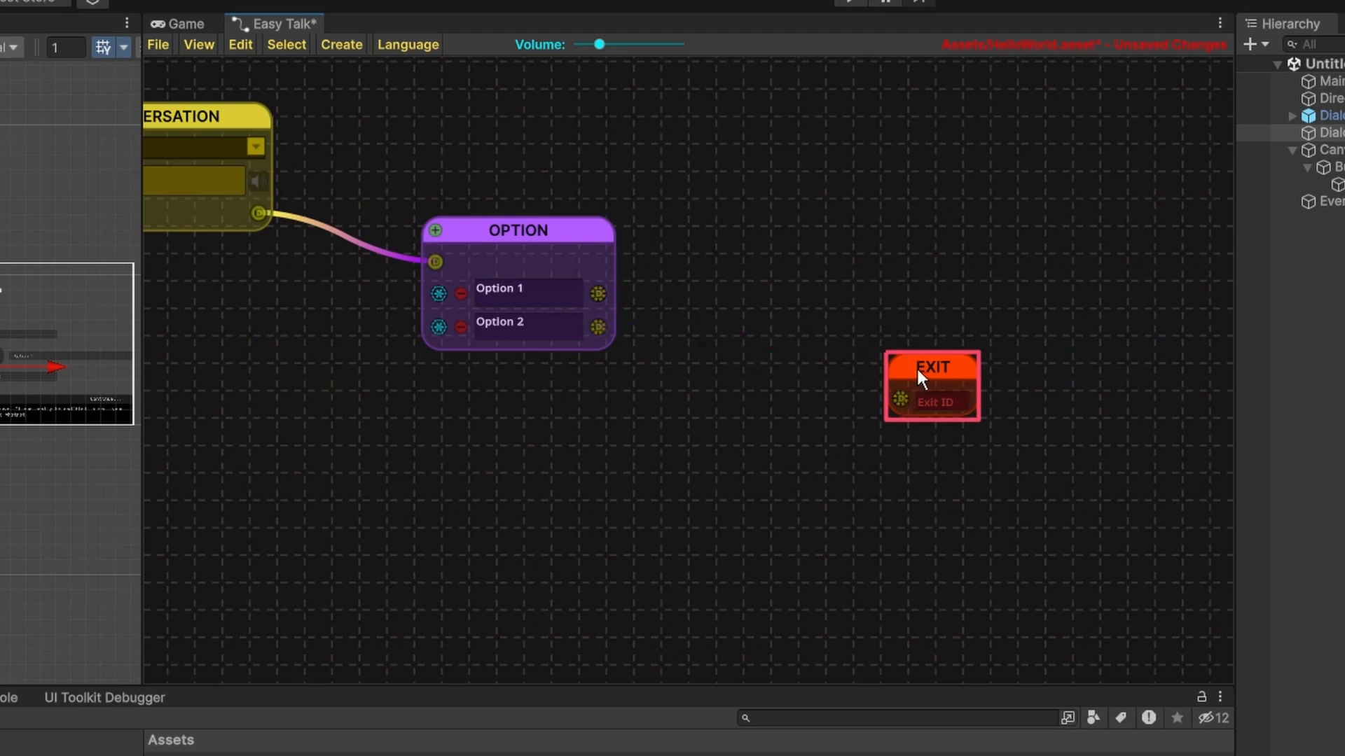
Move the Exit node farther away and add two Conversation nodes, one above the other, between the Option and Exit nodes.
drag(916, 367, 1097, 463)
scroll(868, 324, down, 3)
scroll(679, 376, up, 3)
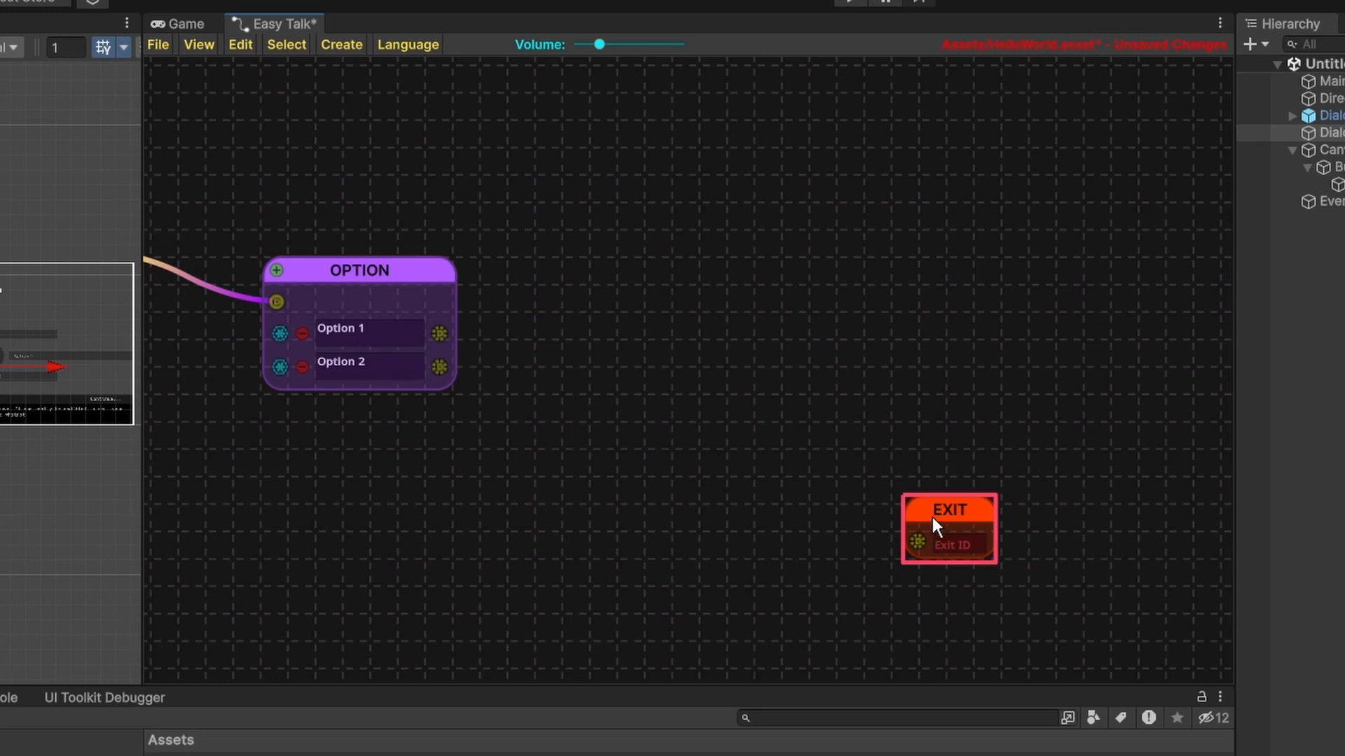
drag(932, 520, 1036, 538)
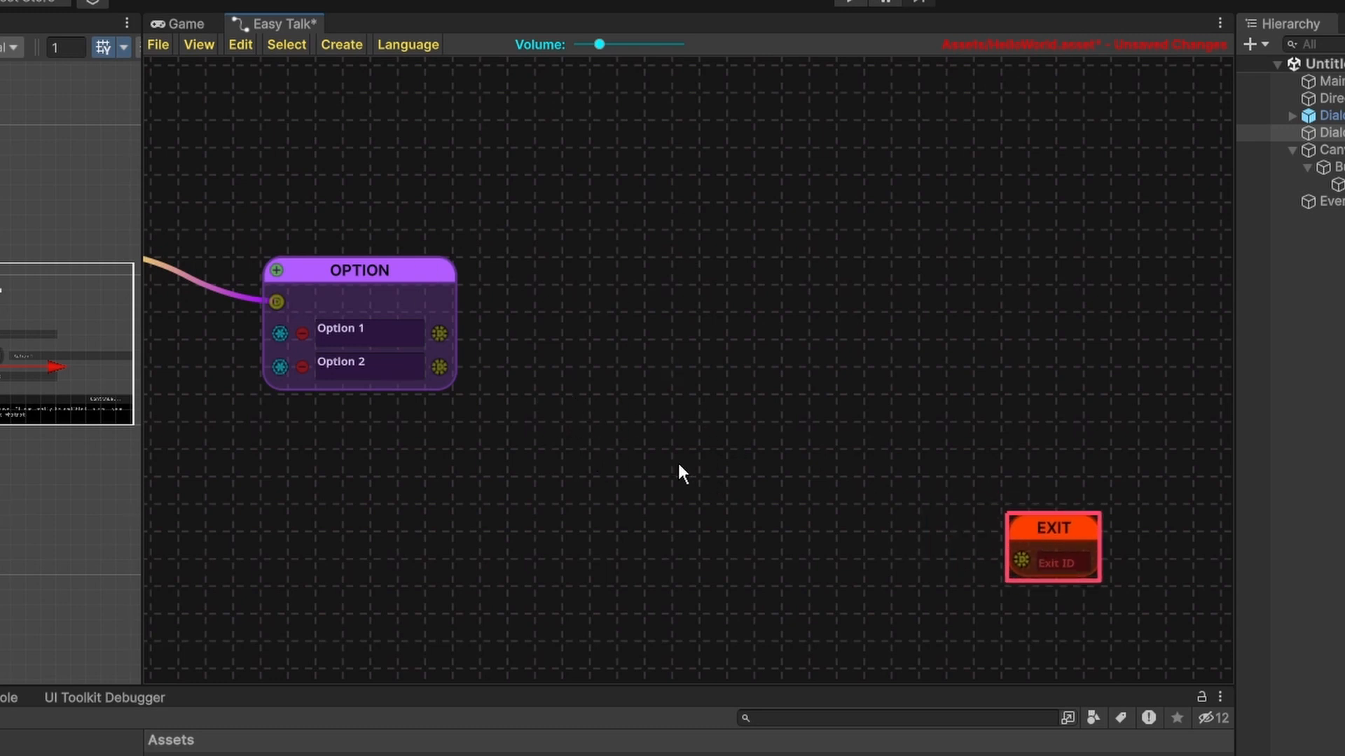
key(space)
click(602, 149)
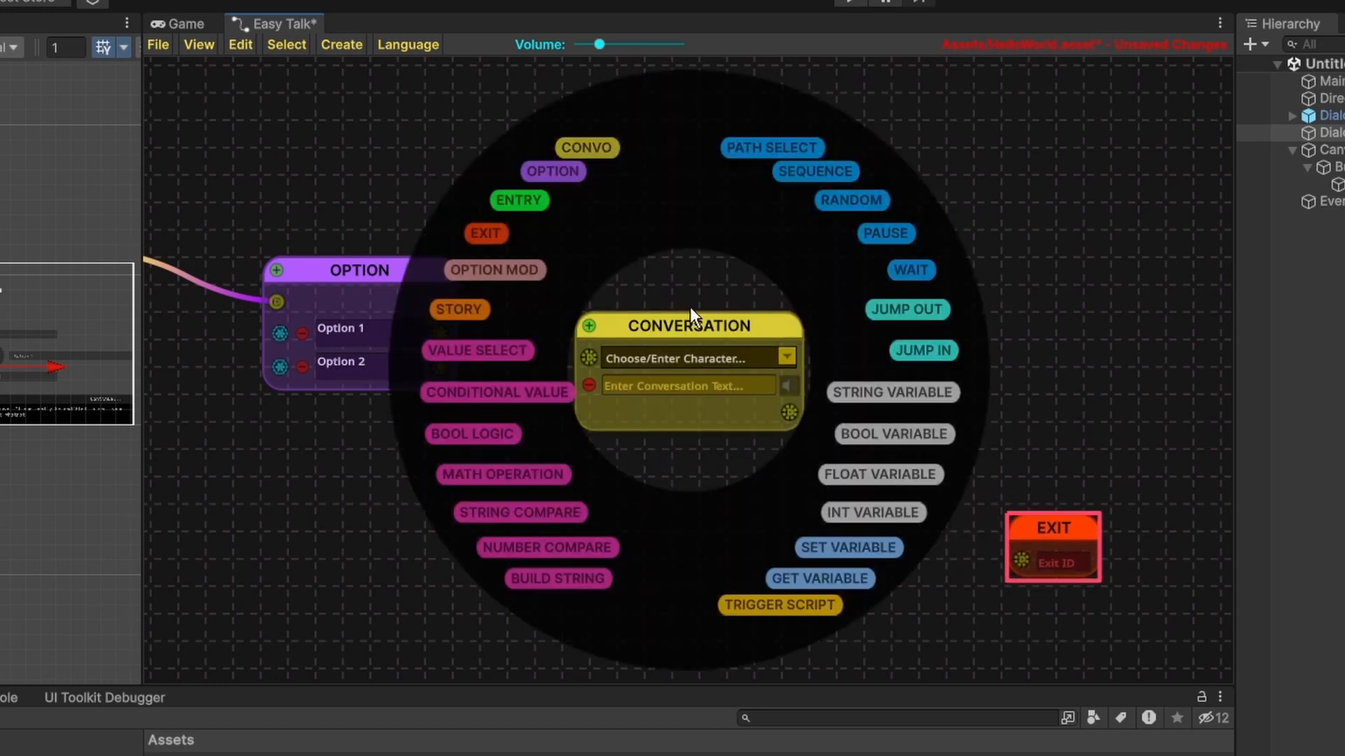
key(space)
drag(662, 343, 699, 403)
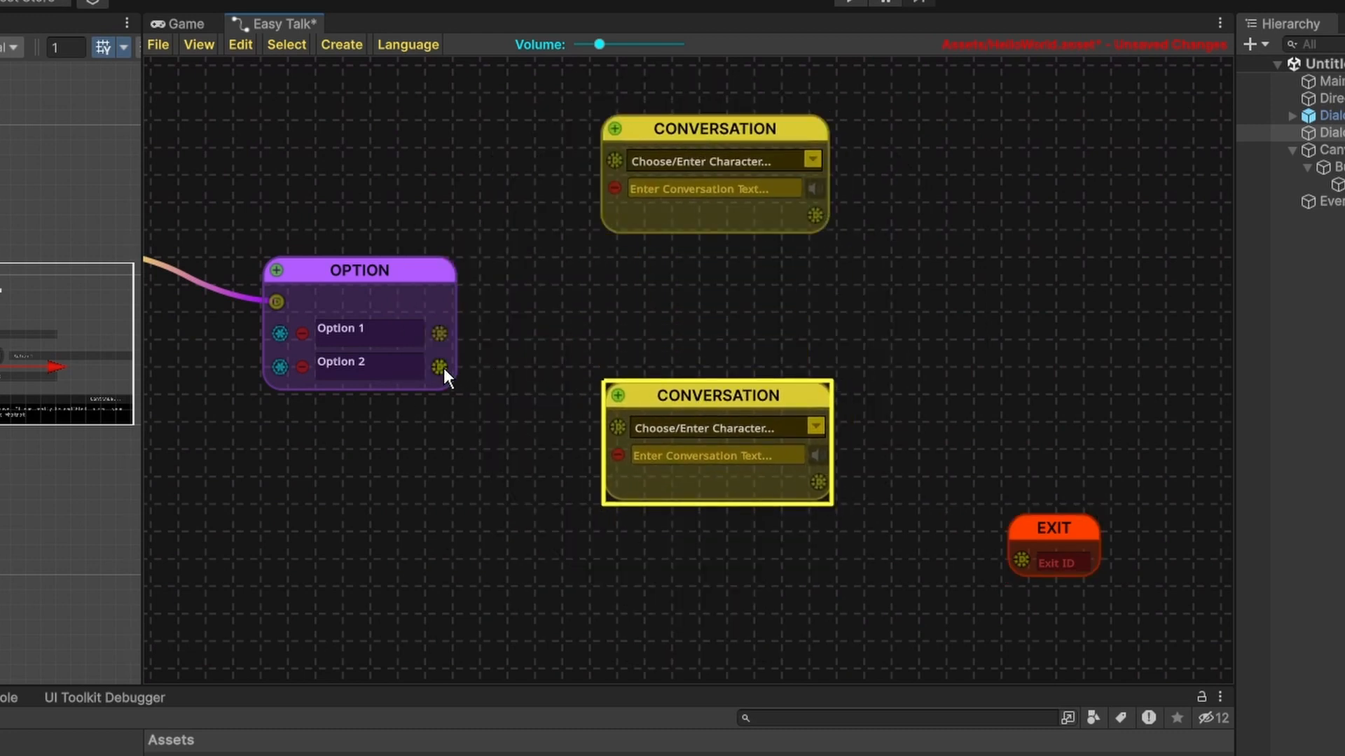
Connect Option 1 to the upper Conversation node and Option 2 to the lower one, and link both Conversation outputs to the Exit node.
drag(439, 367, 617, 428)
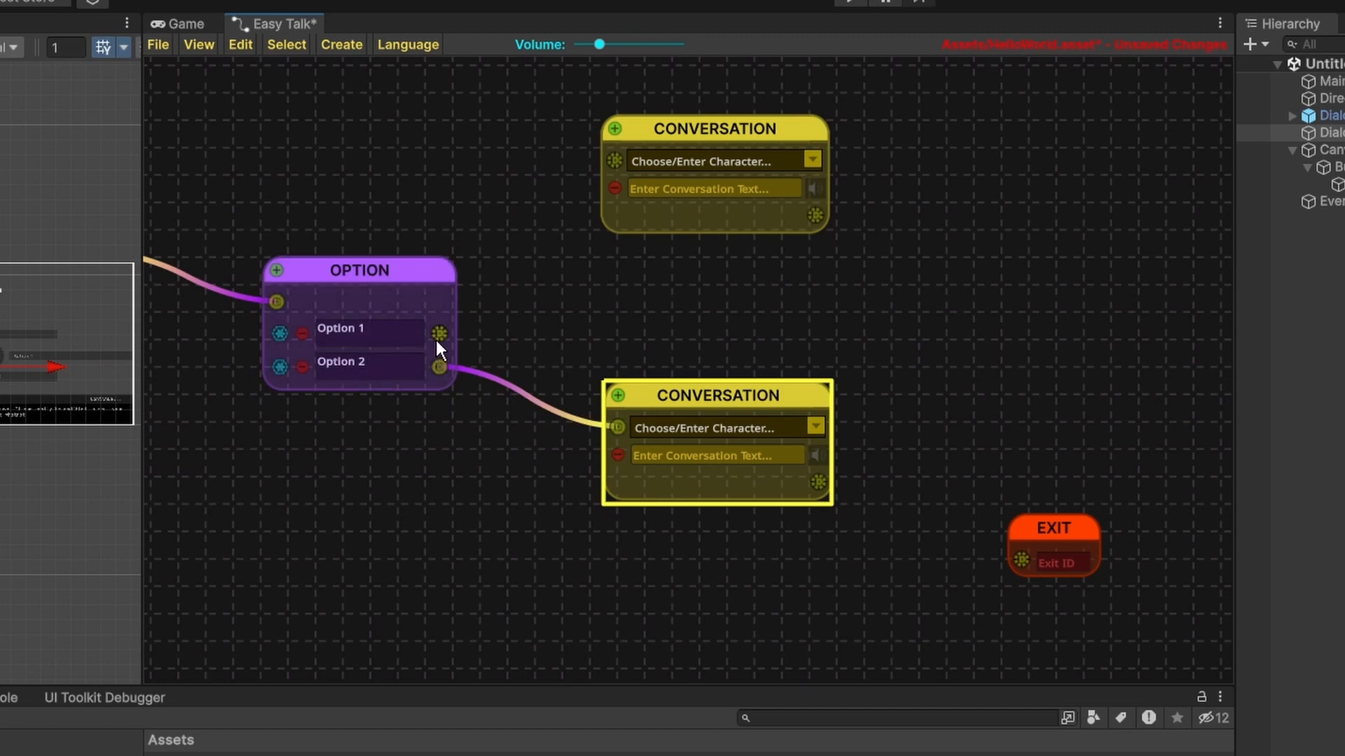
drag(437, 335, 615, 160)
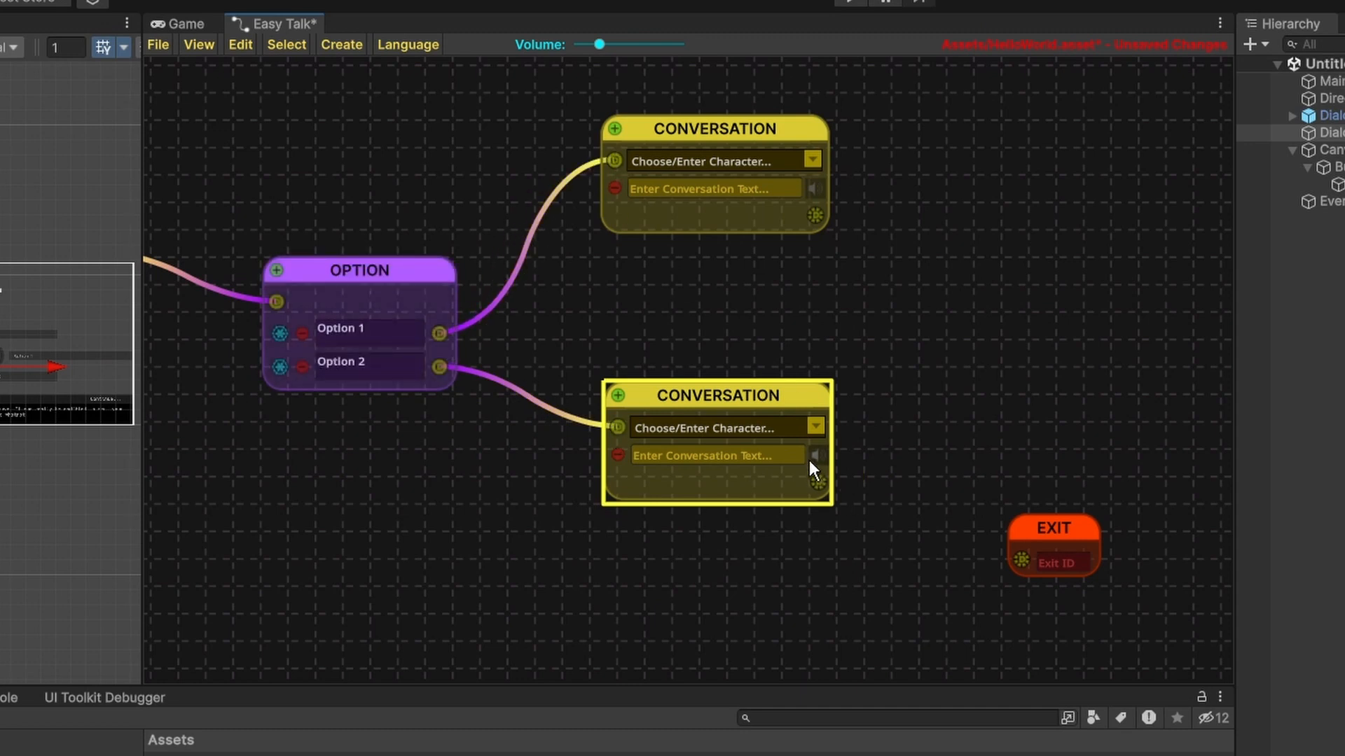
drag(818, 482, 1021, 561)
drag(1036, 534, 1006, 333)
drag(816, 216, 992, 360)
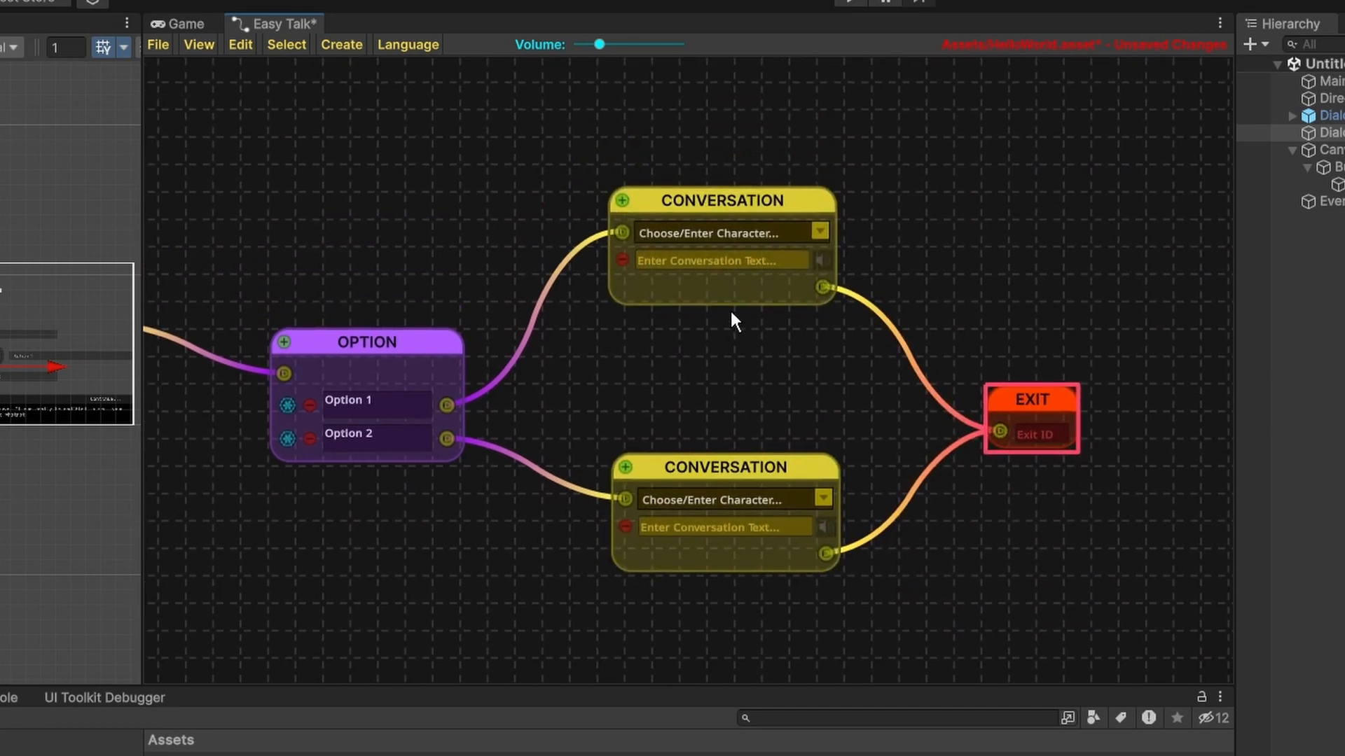
Enter "You chose option 1." as the conversation text of the upper Conversation node.
scroll(563, 260, up, 3)
scroll(604, 342, down, 1)
middle_drag(642, 380, 575, 334)
click(649, 245)
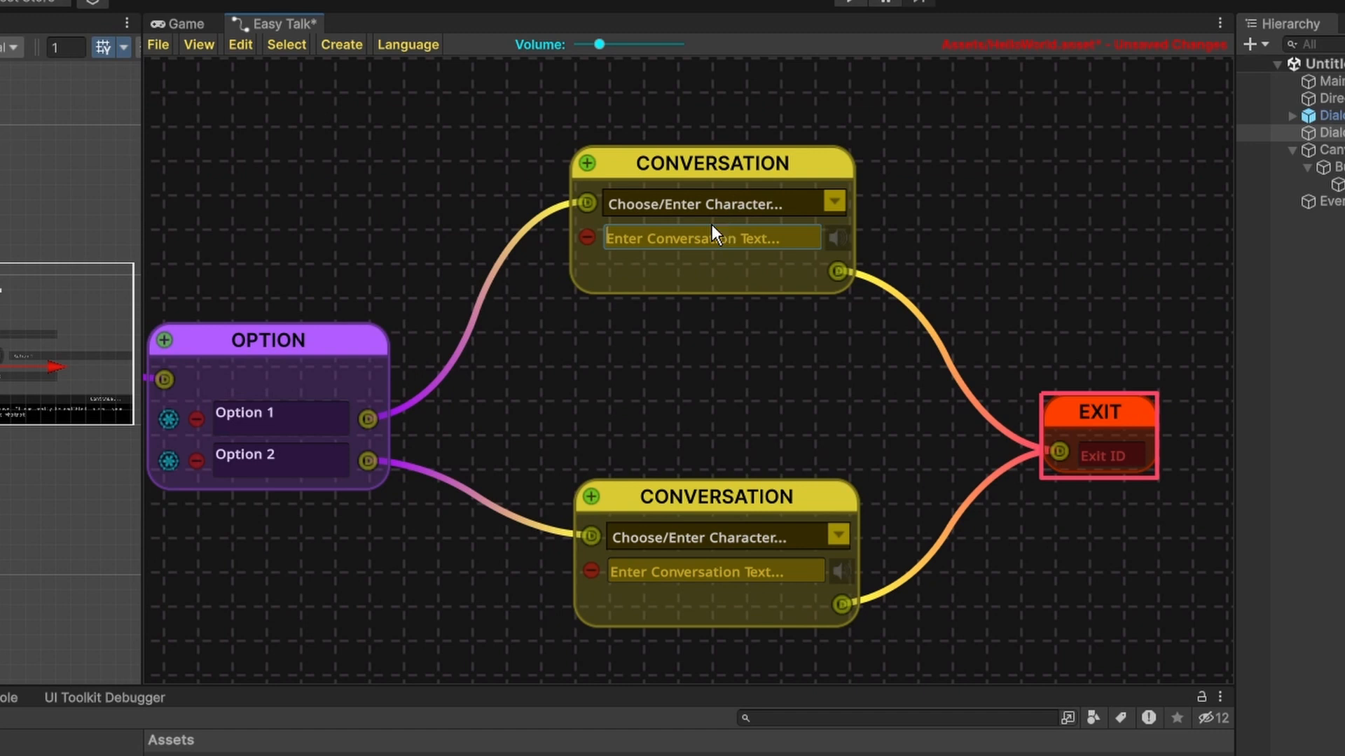
text(You chose option 1.)
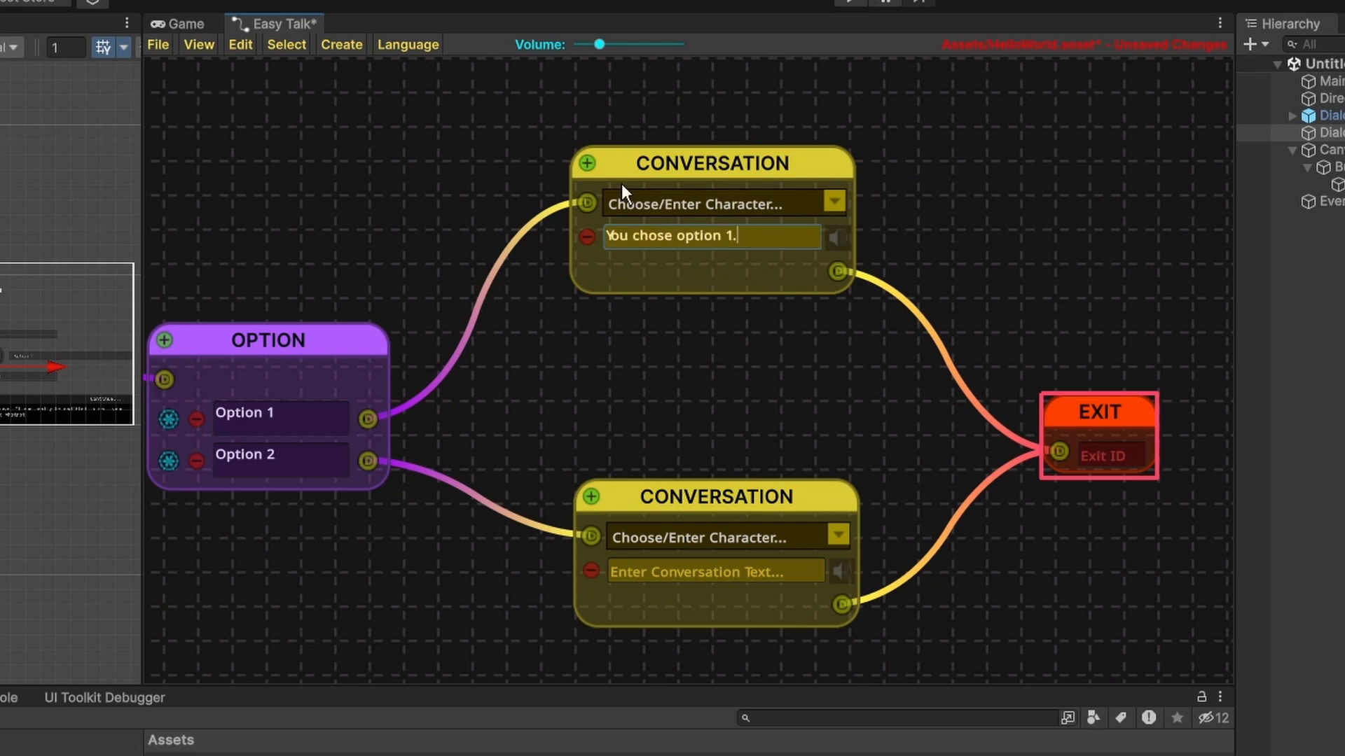
Add a second line to the upper Conversation node with the text "Congratulations!".
click(587, 163)
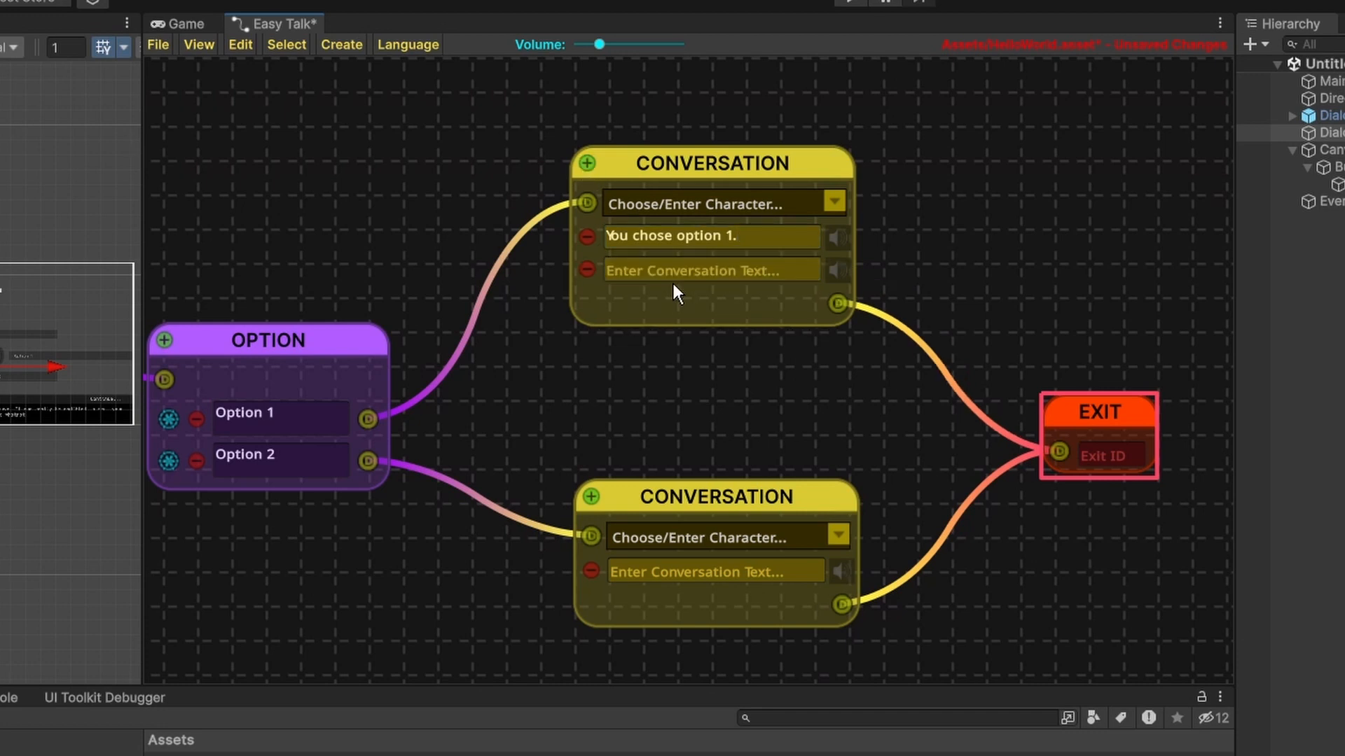
click(678, 268)
text(Congra)
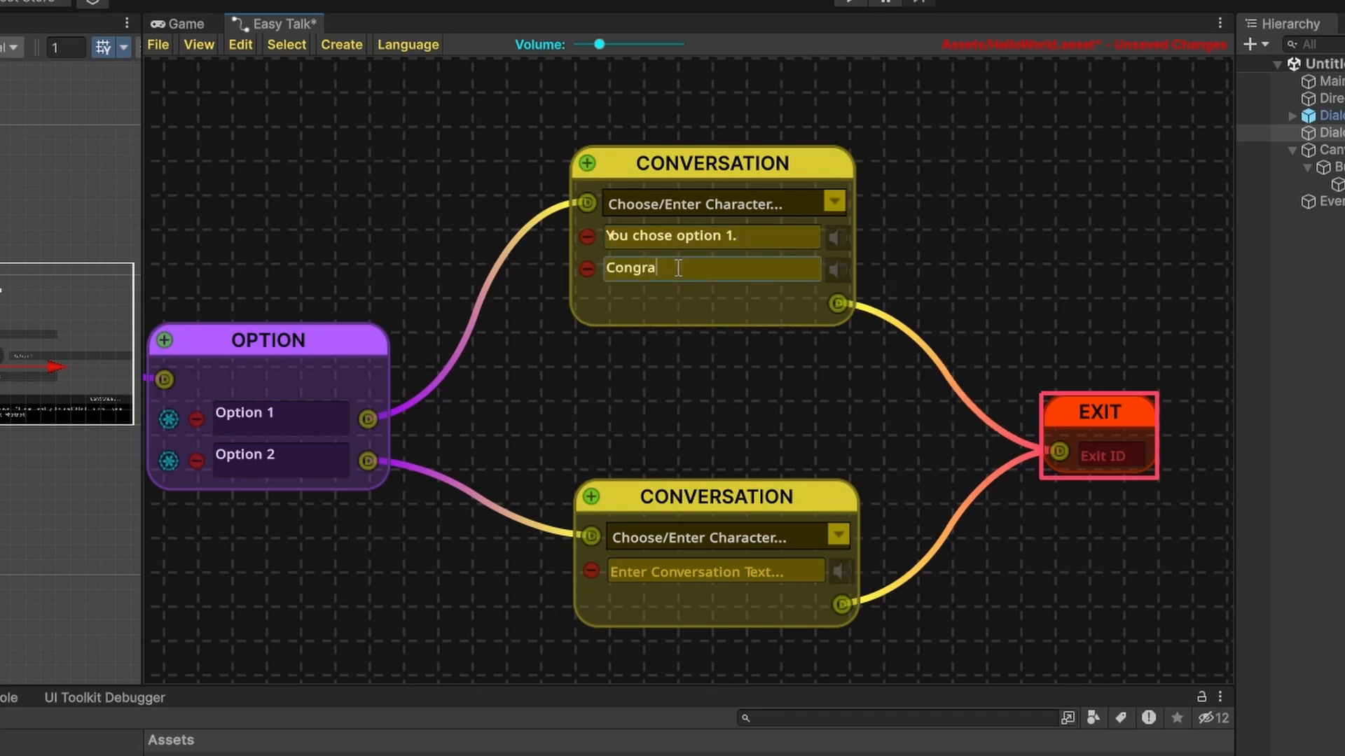
text(tulations!)
Enter "You chose option 2!" as the conversation text of the lower Conversation node.
click(685, 570)
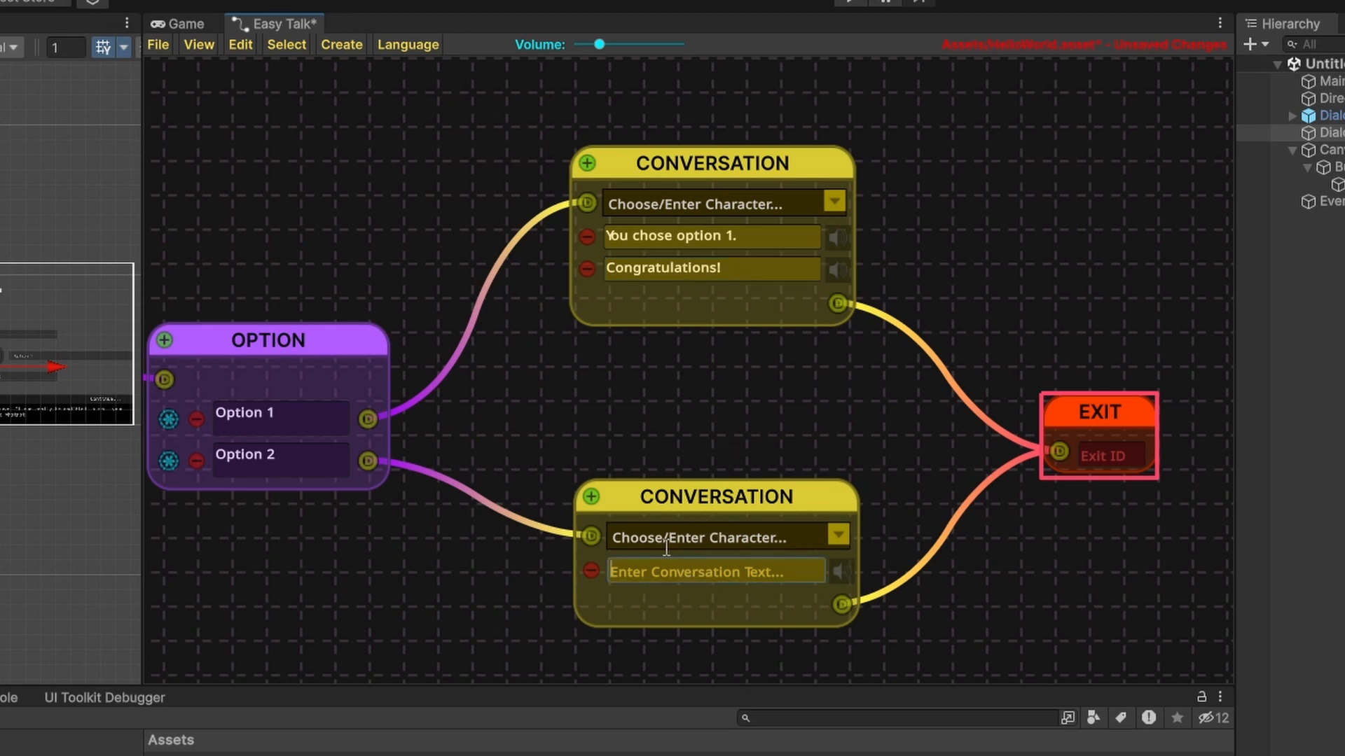
text(You chose option 1)
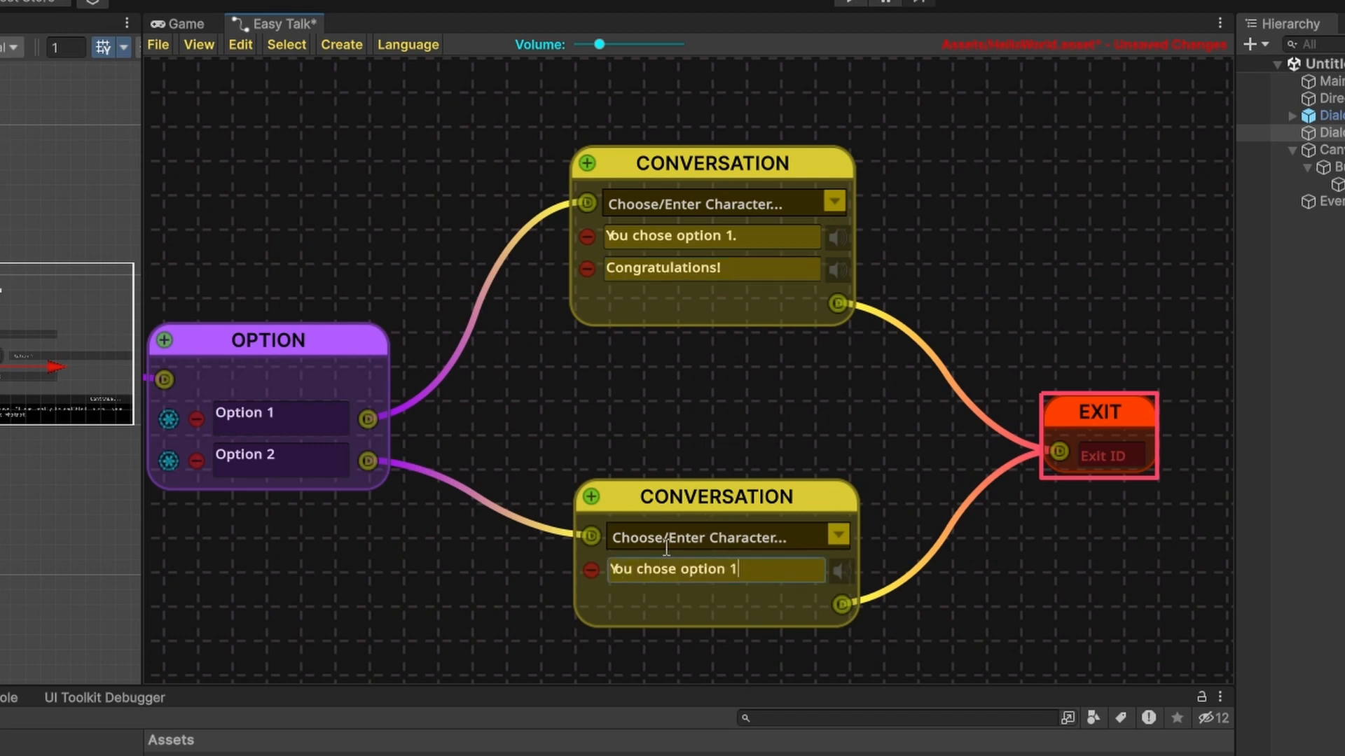
key(BackSpace)
text(2!)
Assign the existing Tutorial character to the upper Conversation node.
click(833, 200)
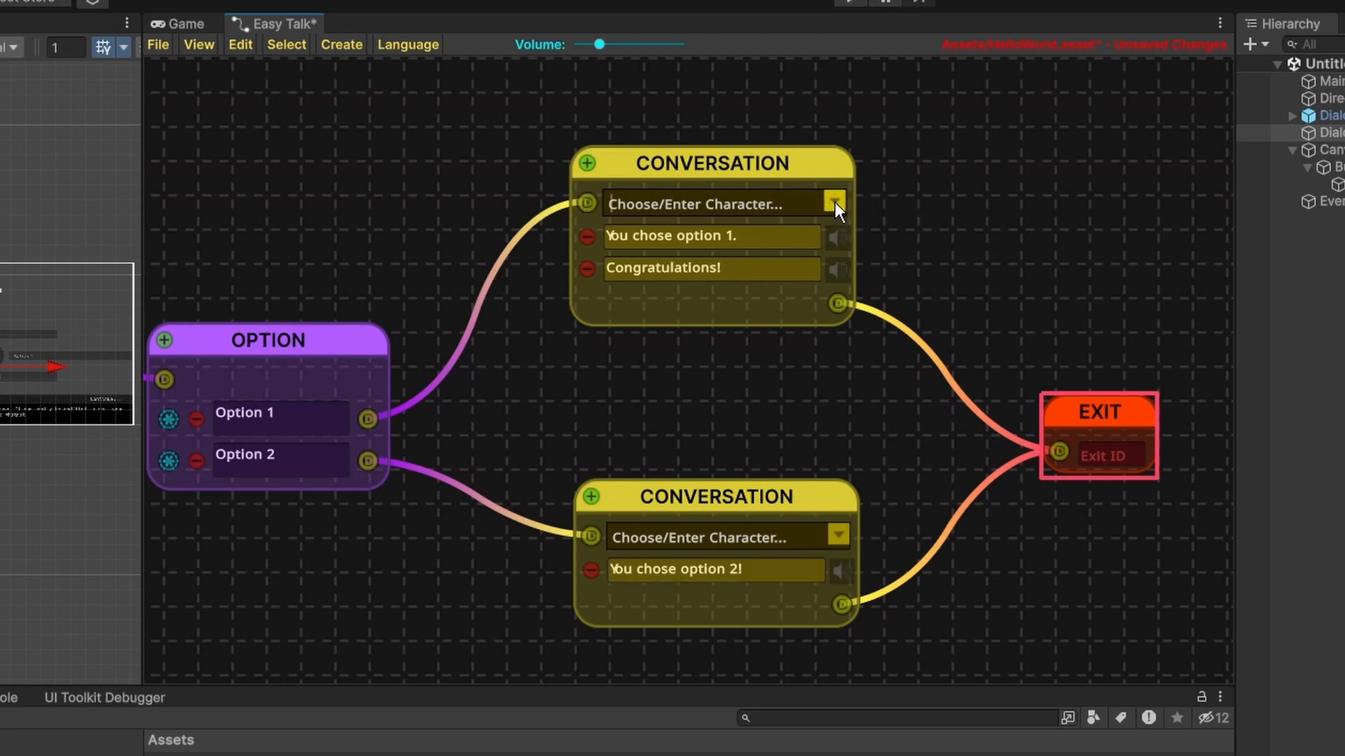
click(835, 202)
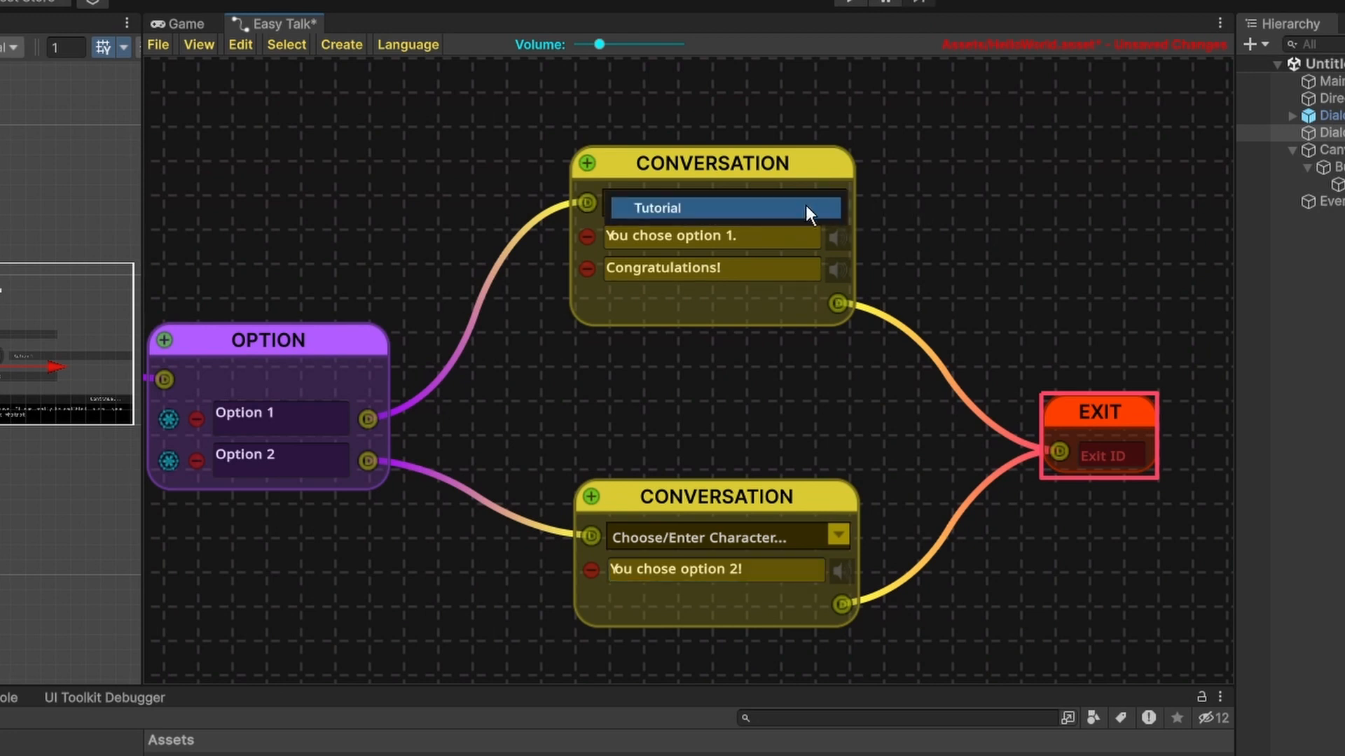
click(621, 210)
click(671, 210)
click(675, 207)
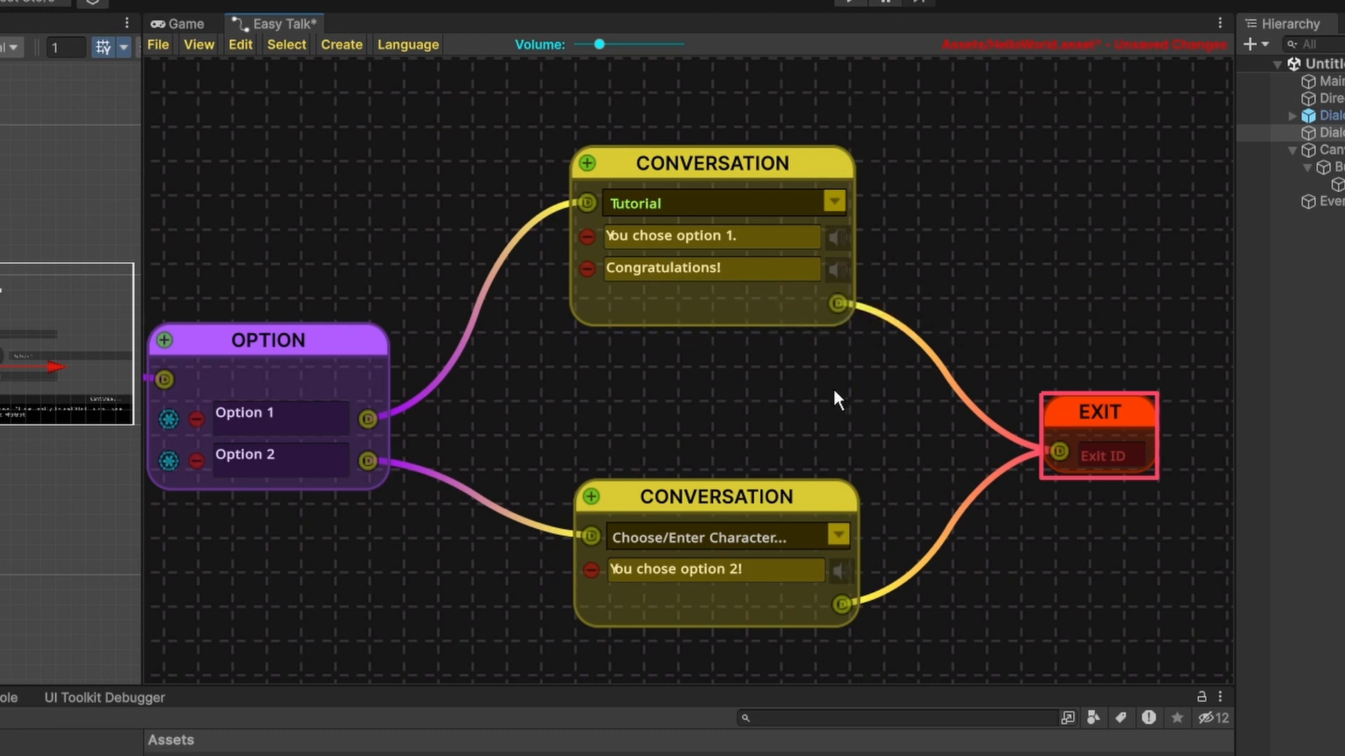
Save the changes to the HelloWorld dialogue.
scroll(735, 399, down, 2)
middle_drag(494, 217, 532, 223)
click(164, 50)
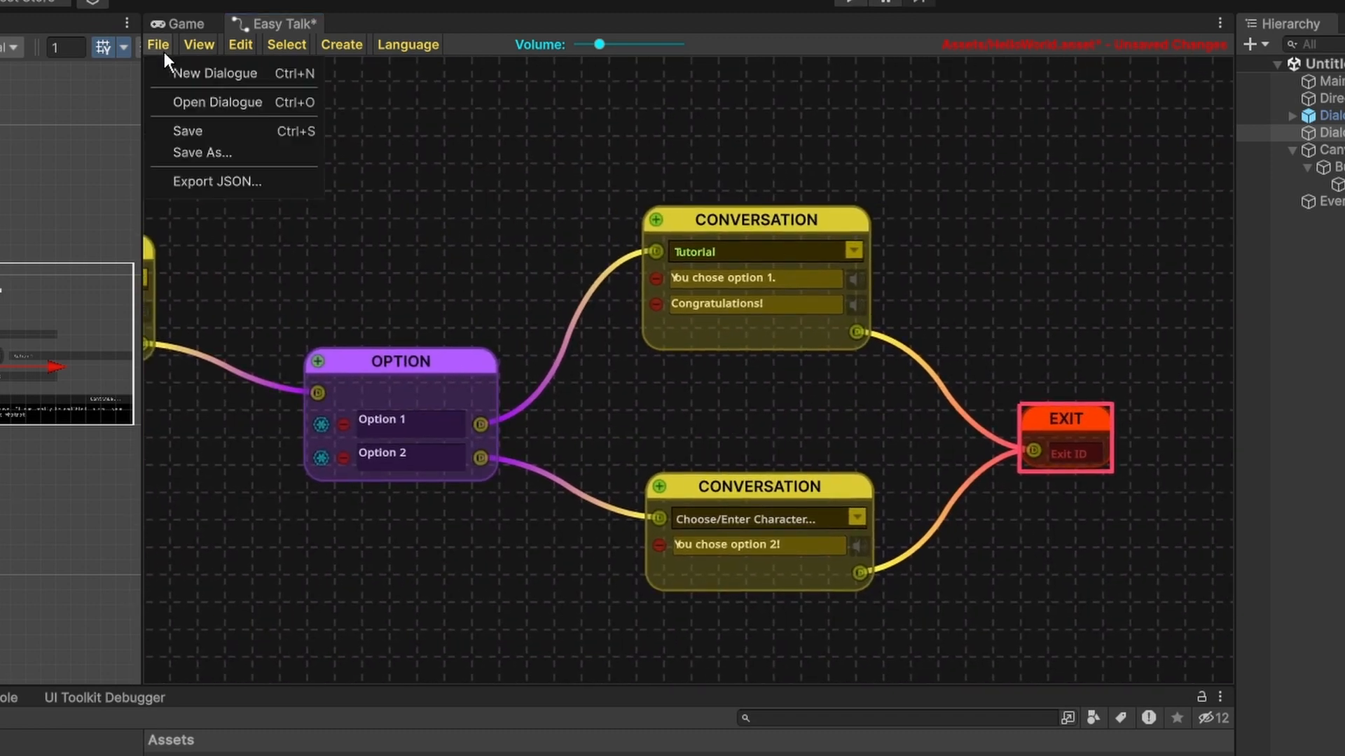
click(224, 129)
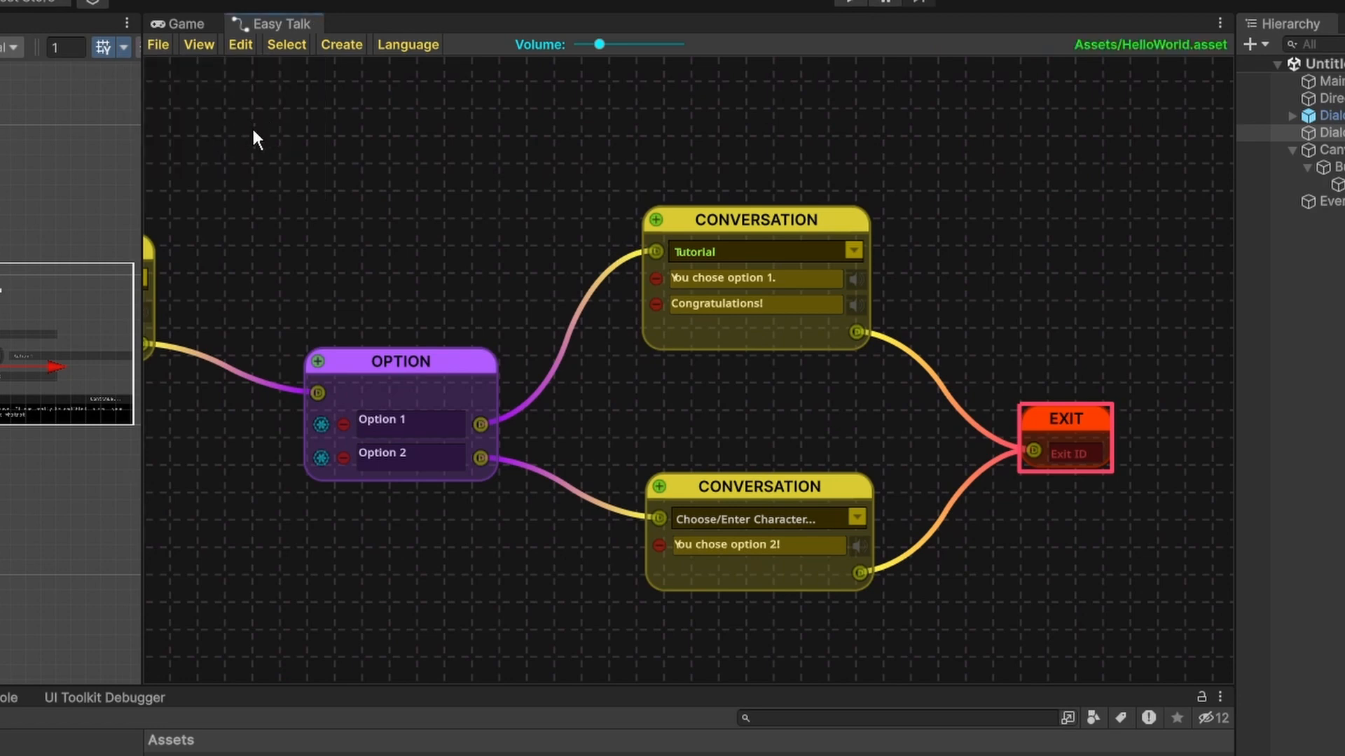
Run the scene in the Game view and set the DialogueController's Playback Type to WAIT_FOR_COMMAND.
click(159, 21)
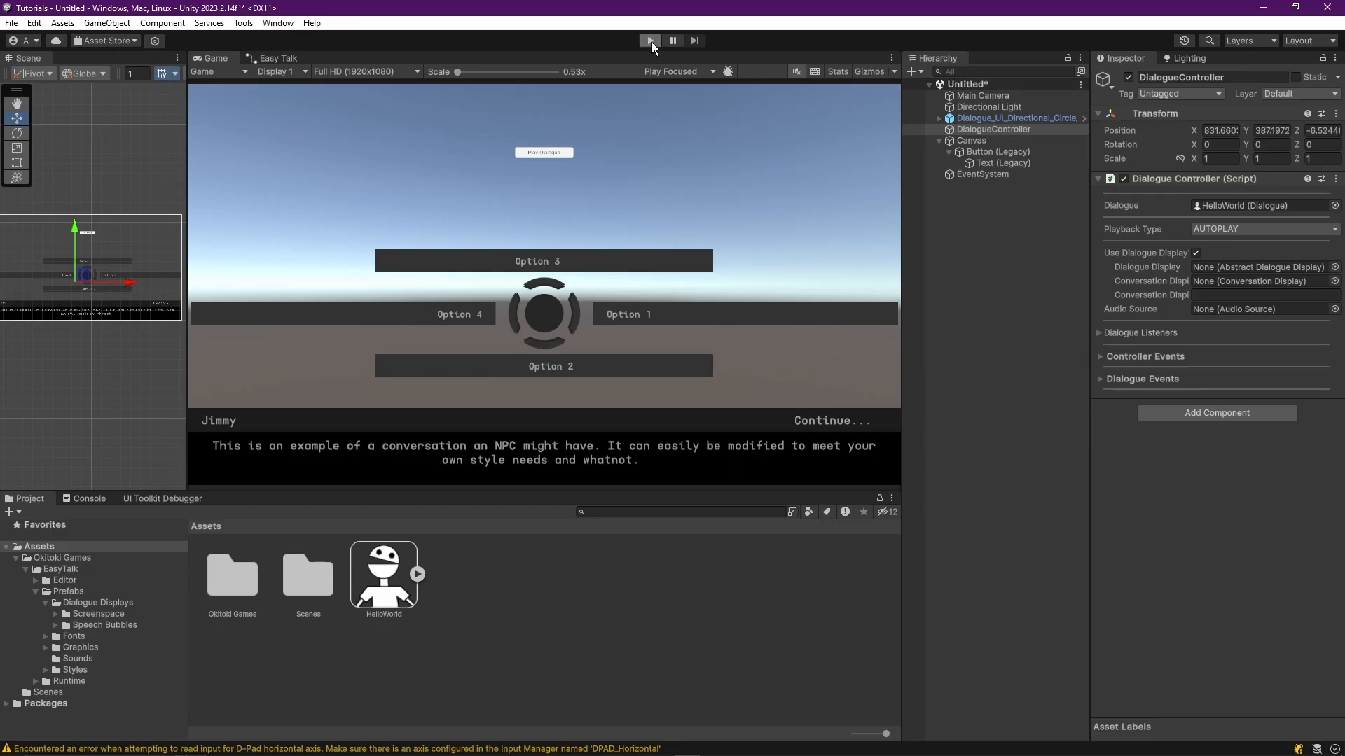
click(650, 40)
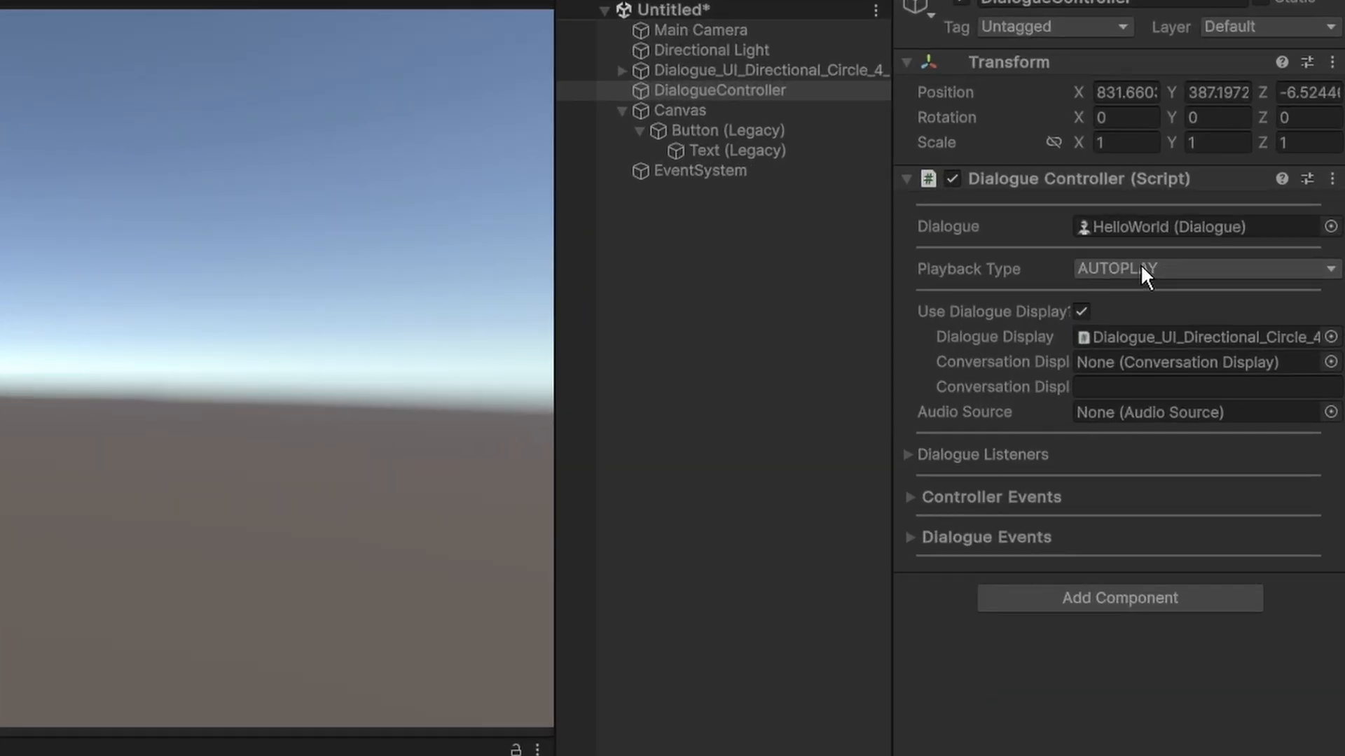
click(1140, 266)
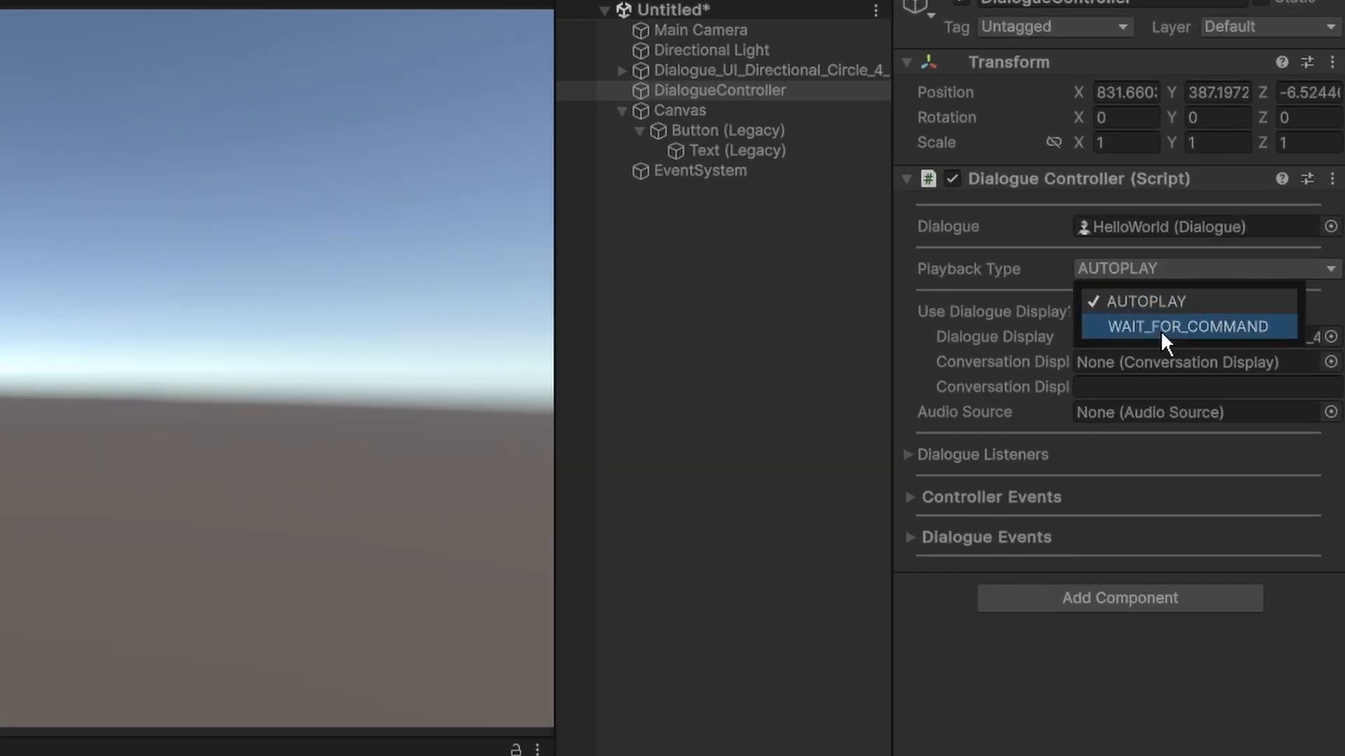
click(1161, 331)
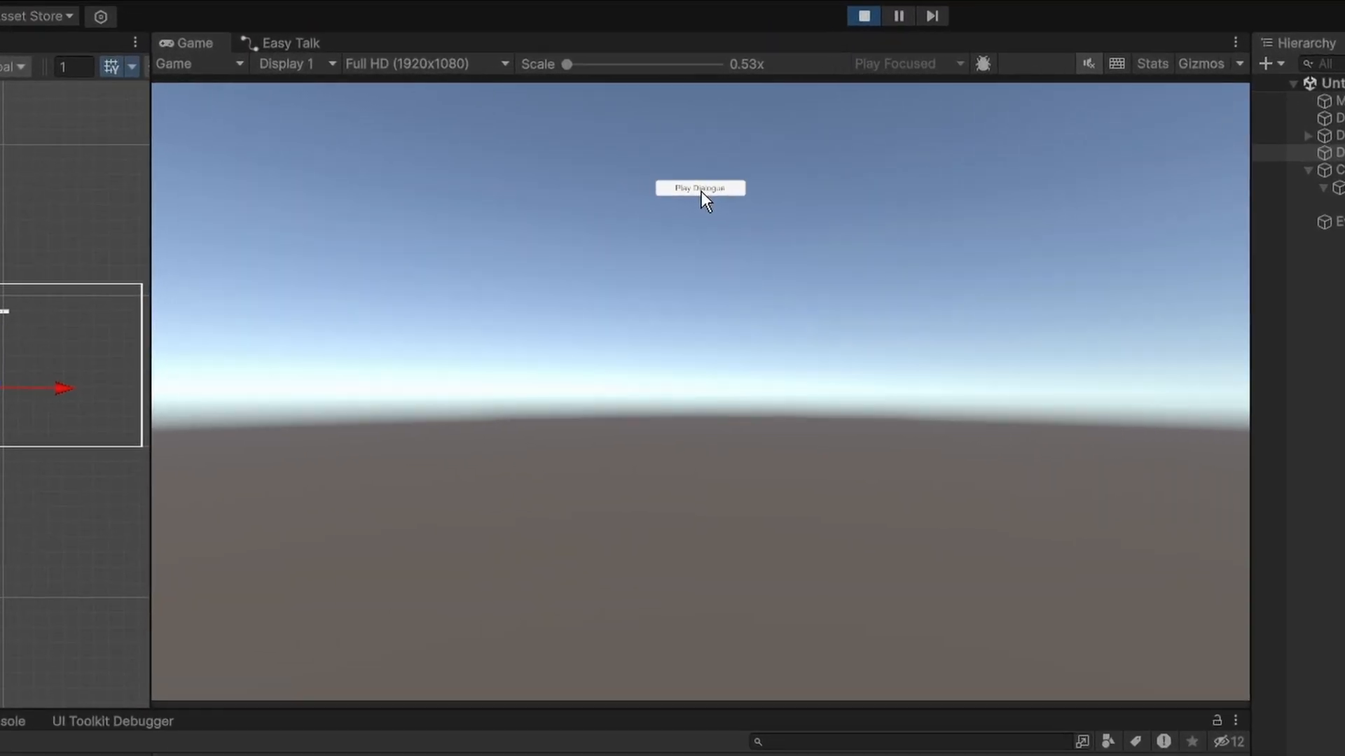
Play the dialogue in the running game, choose Option 1, and continue through both lines of its conversation.
click(631, 174)
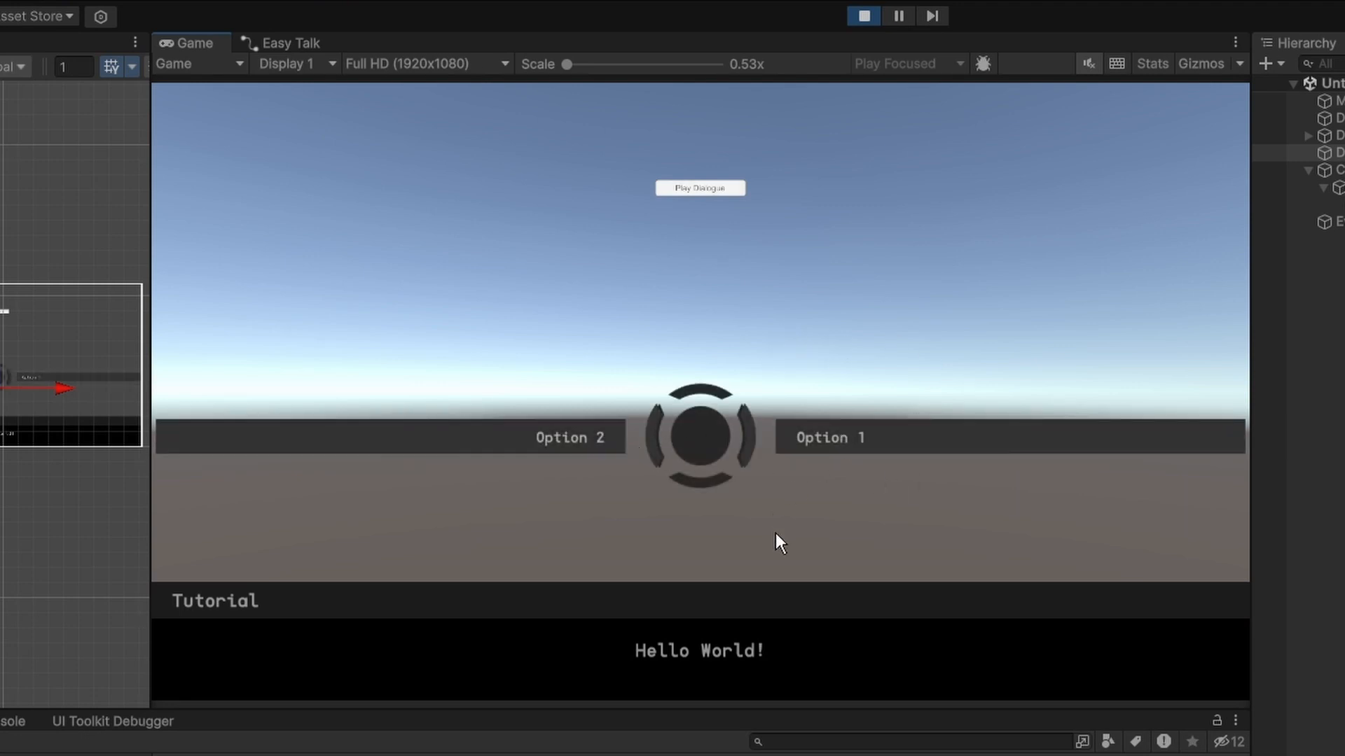
click(892, 441)
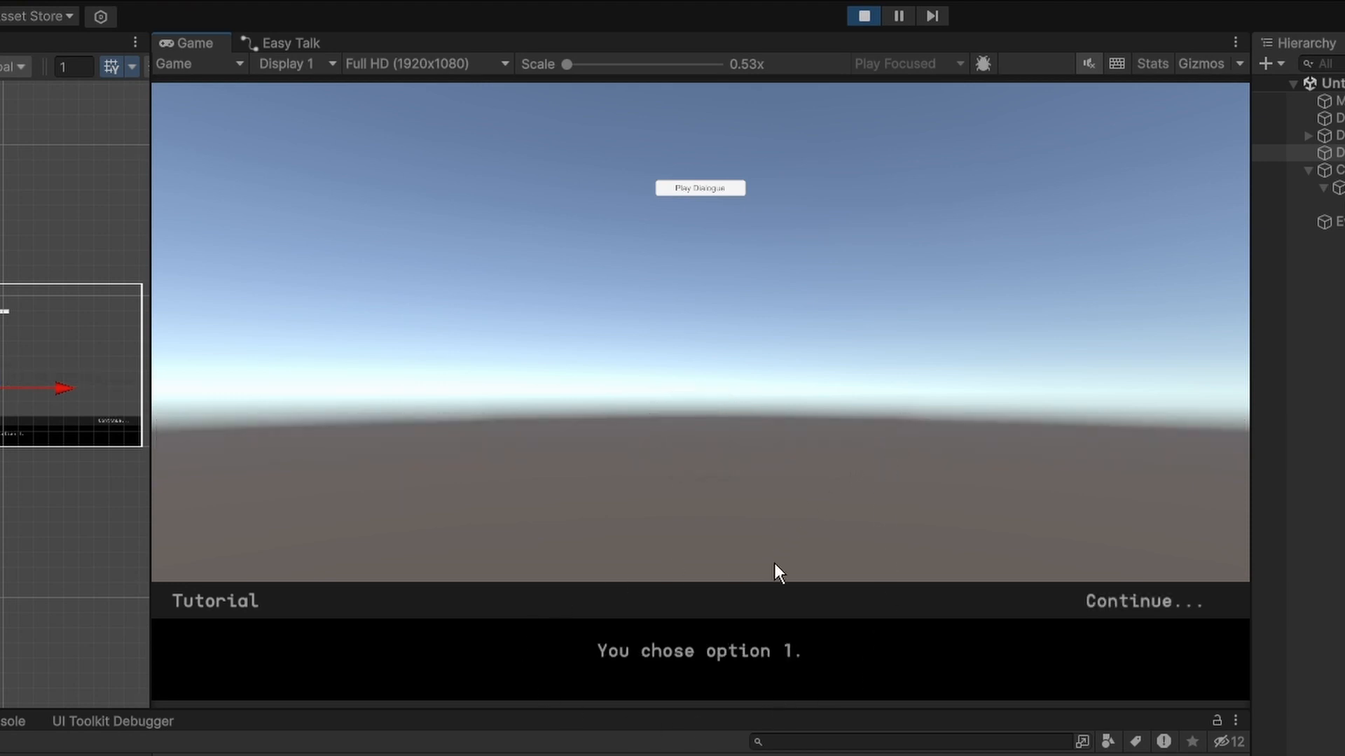
click(1131, 602)
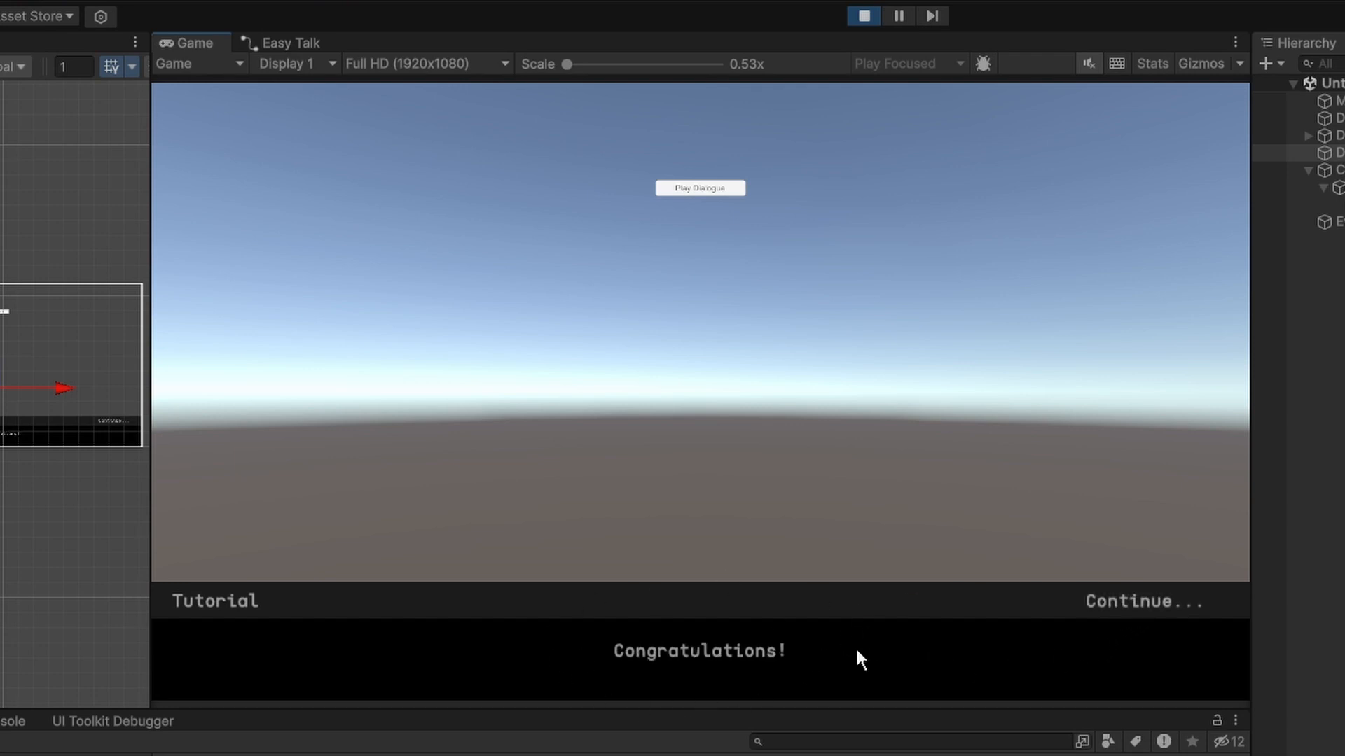
click(1141, 603)
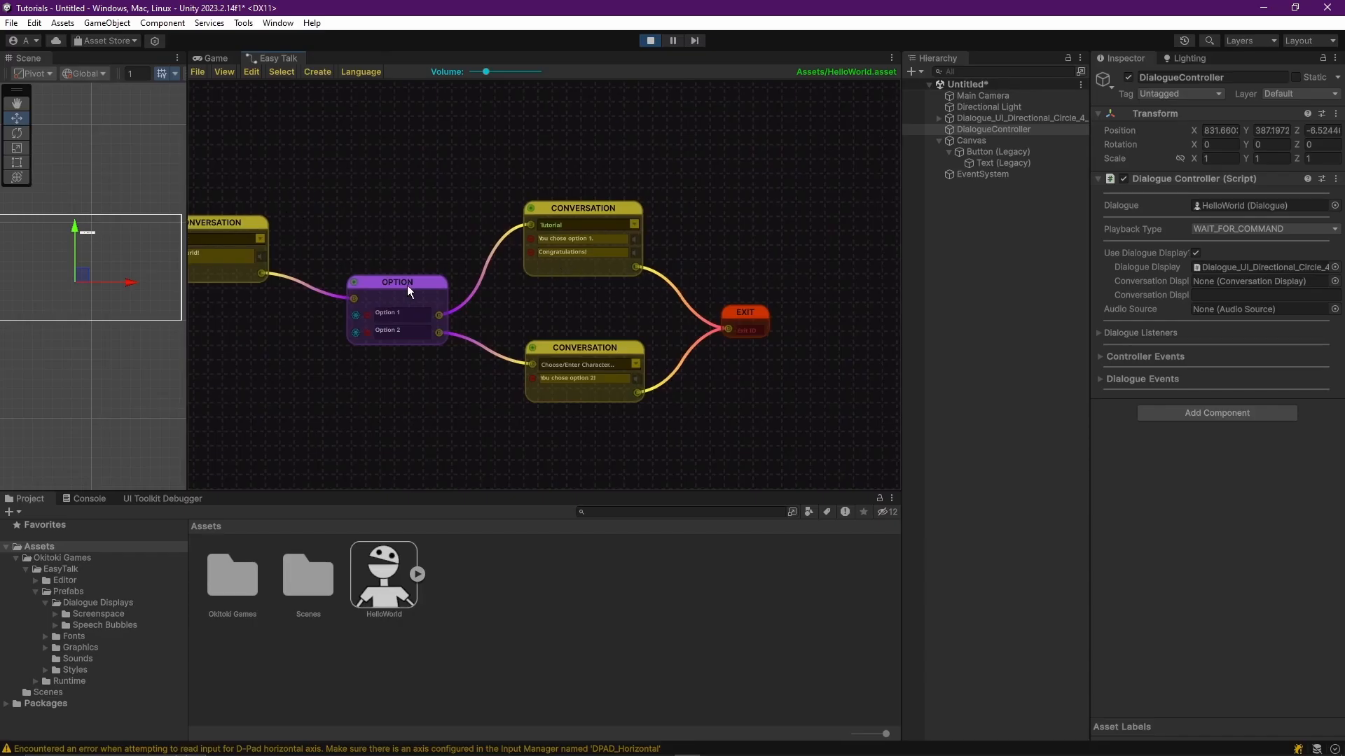
Return to the running game, replay the dialogue, choose Option 2, and continue to the end of its conversation.
click(219, 59)
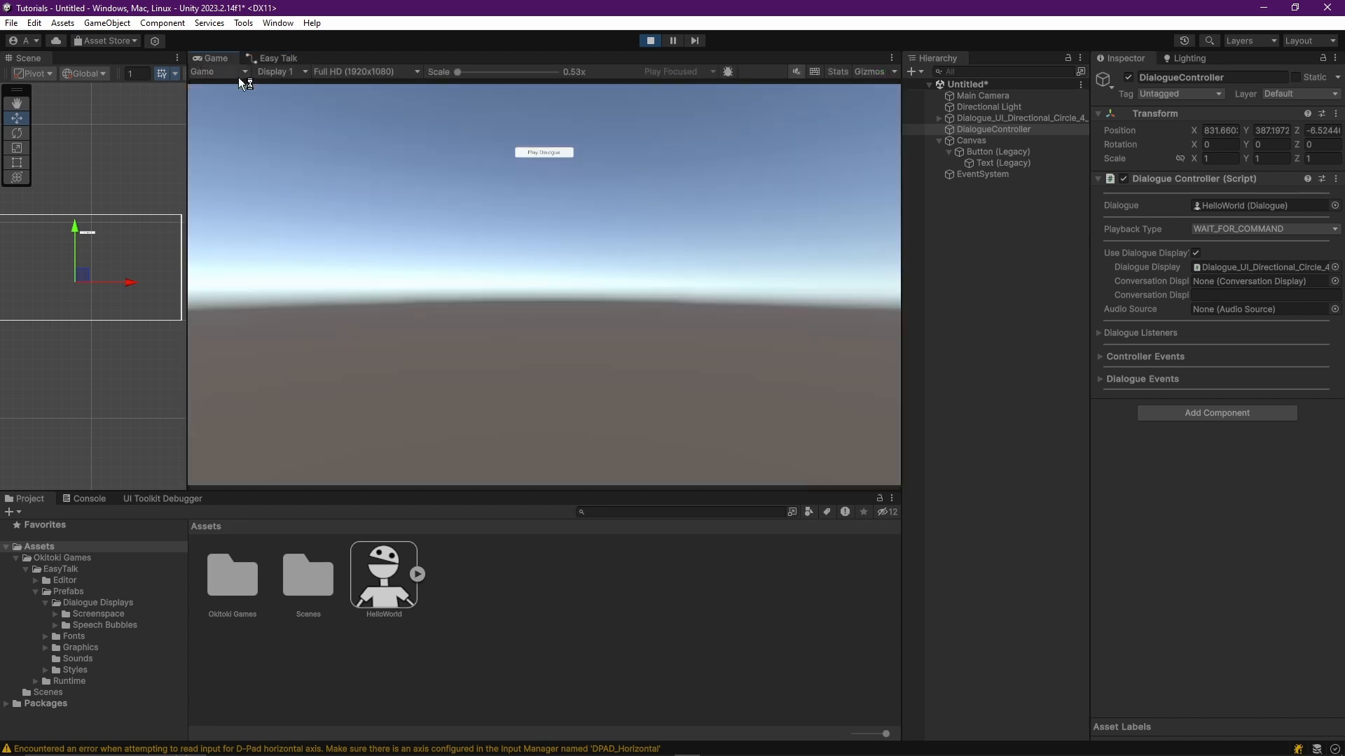
click(549, 153)
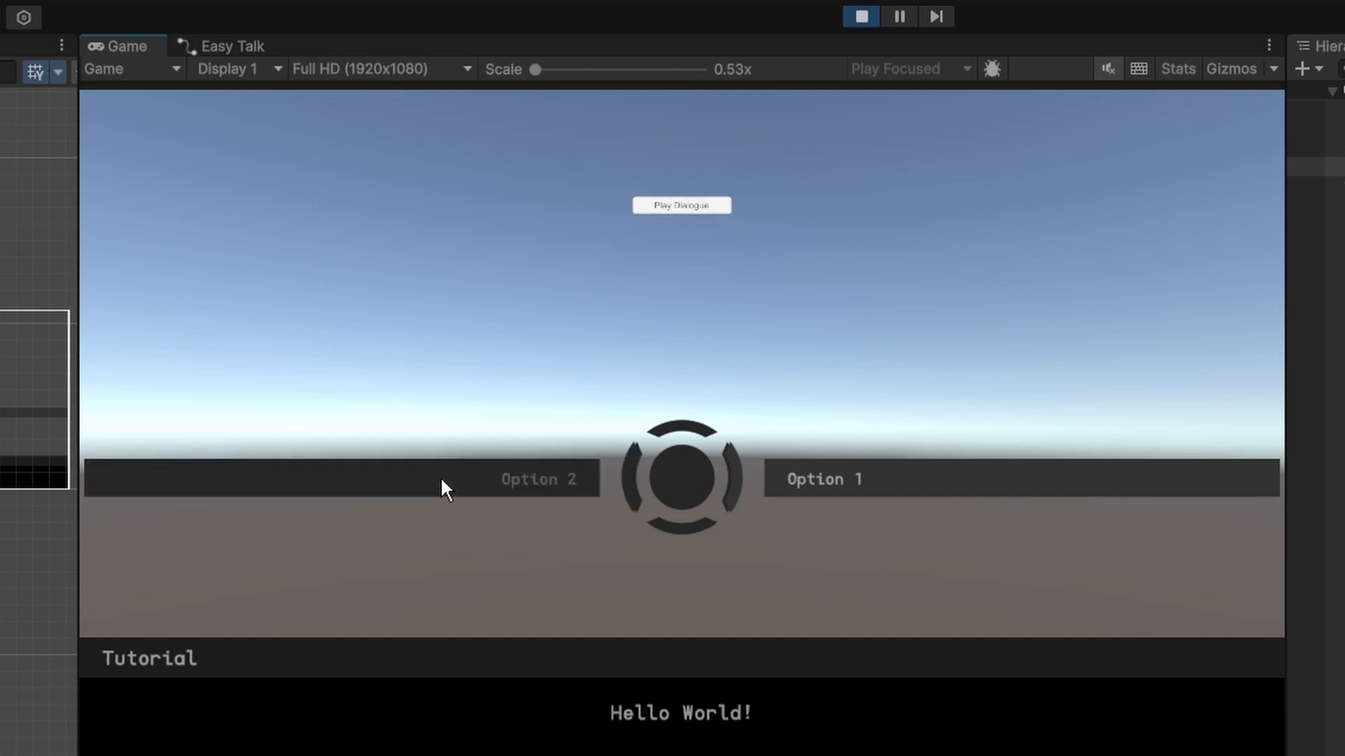
click(443, 483)
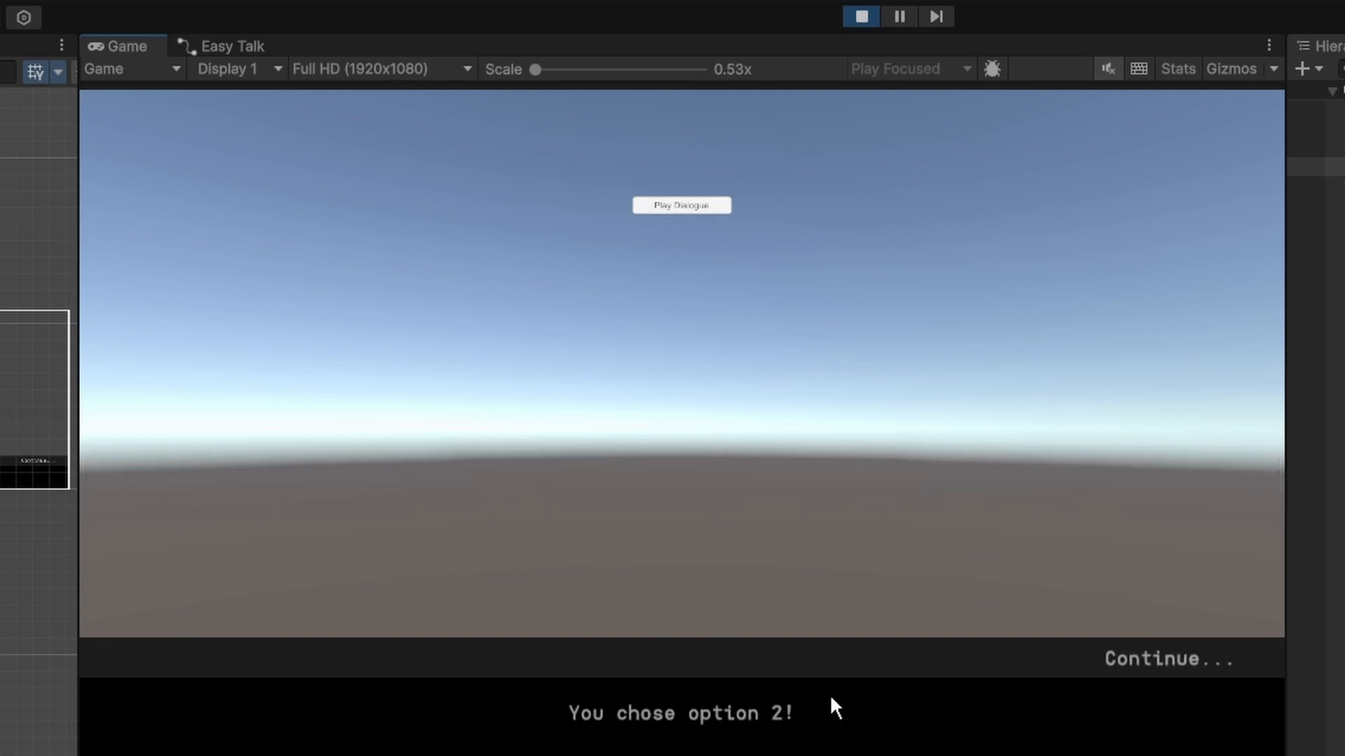
click(1152, 656)
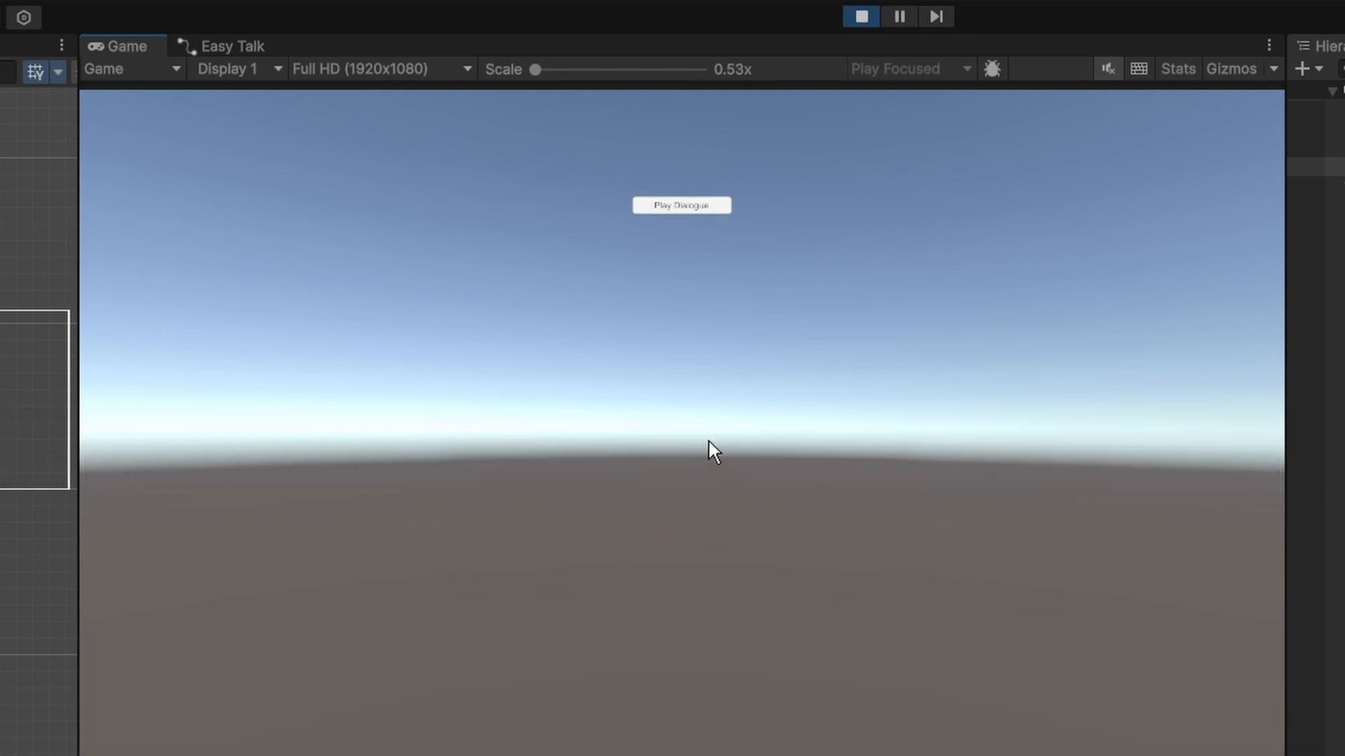